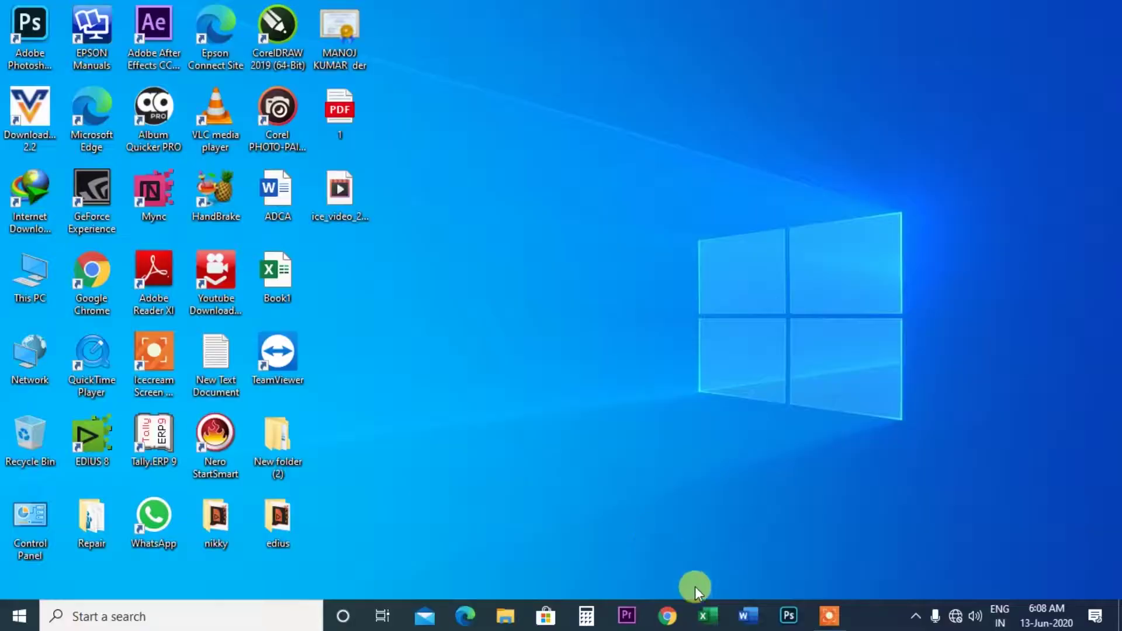
- Launch Microsoft Excel from the taskbar
click(710, 619)
- Open Book1 and start editing the page header of Sheet2's Marksheets page
click(188, 359)
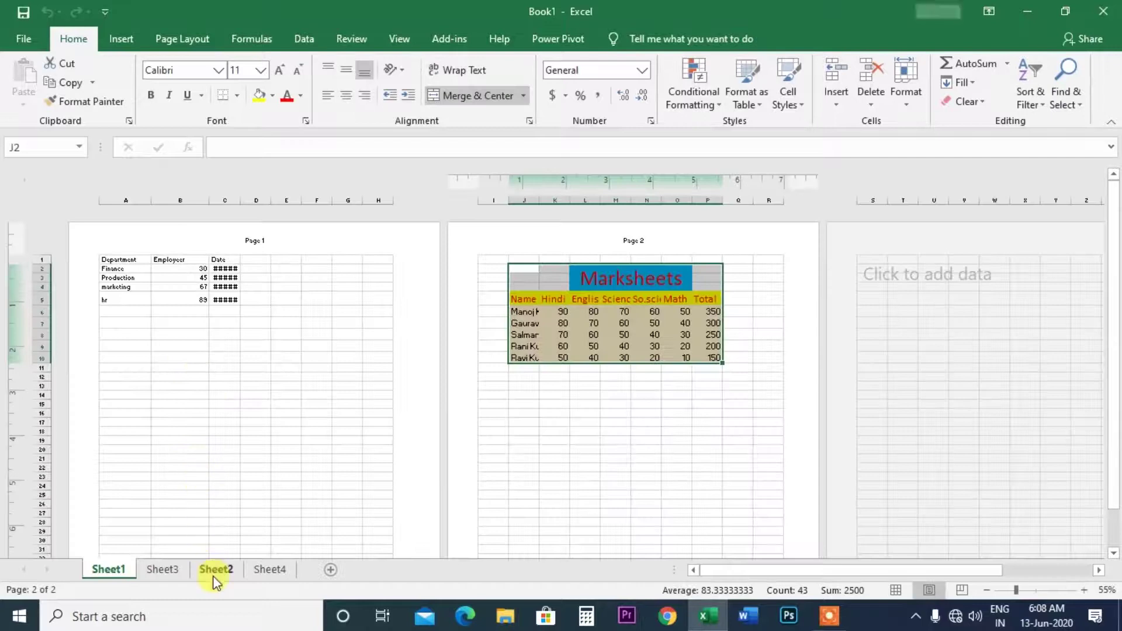
click(195, 578)
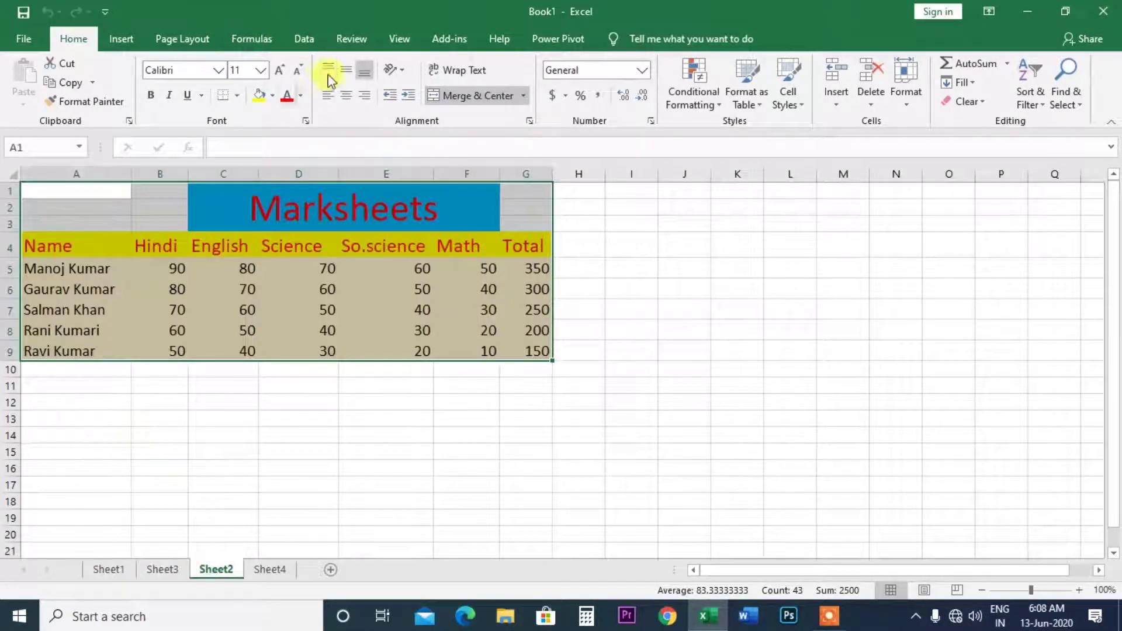
click(120, 37)
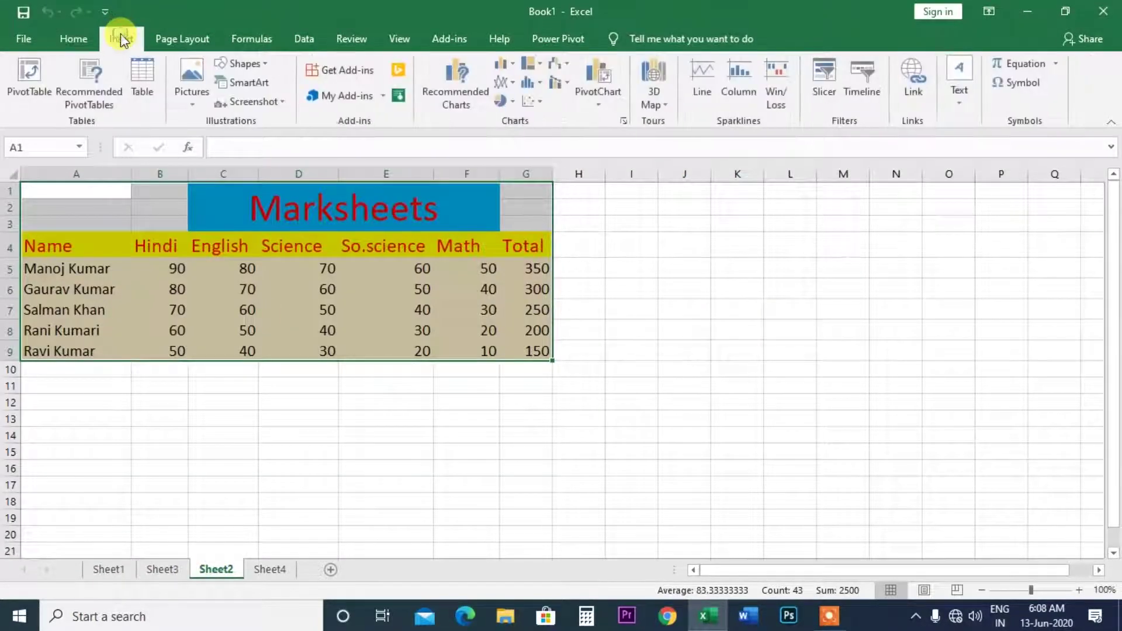
click(958, 106)
click(962, 156)
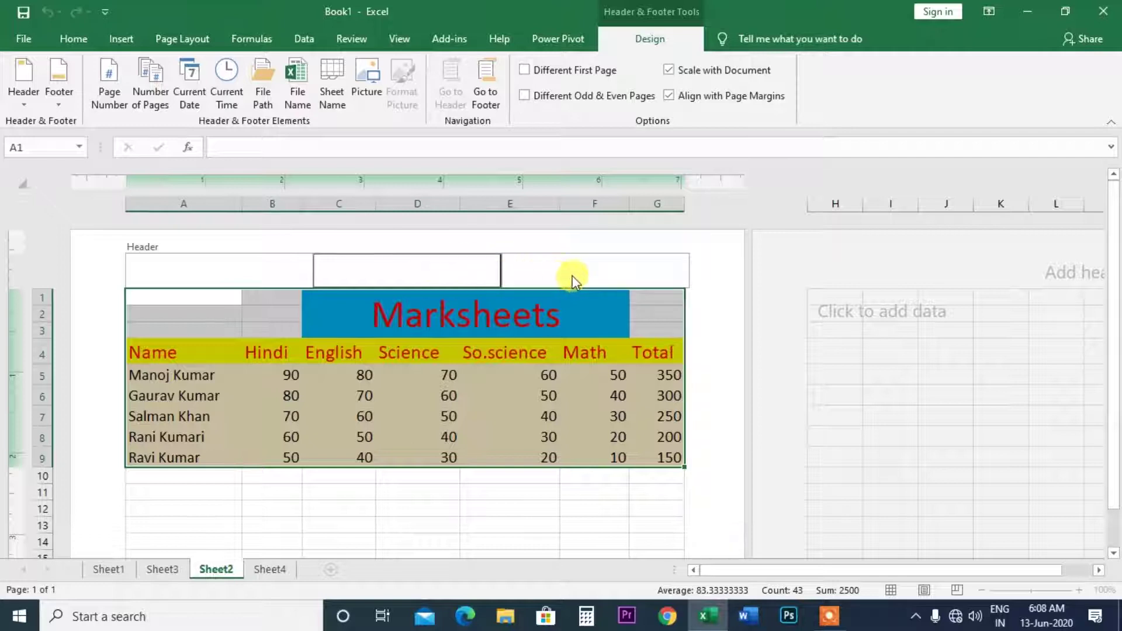
- Apply the 'Page 1' preset to the centre header section, shown as the Page &[Page] code
click(219, 270)
click(356, 270)
click(592, 270)
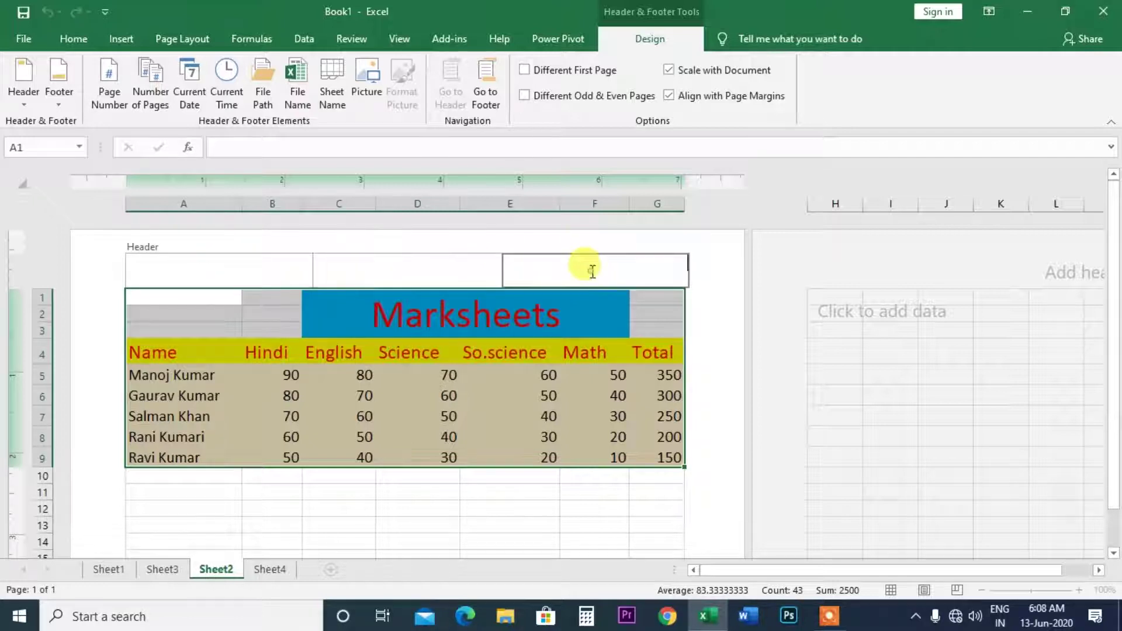
click(251, 270)
click(386, 273)
click(617, 266)
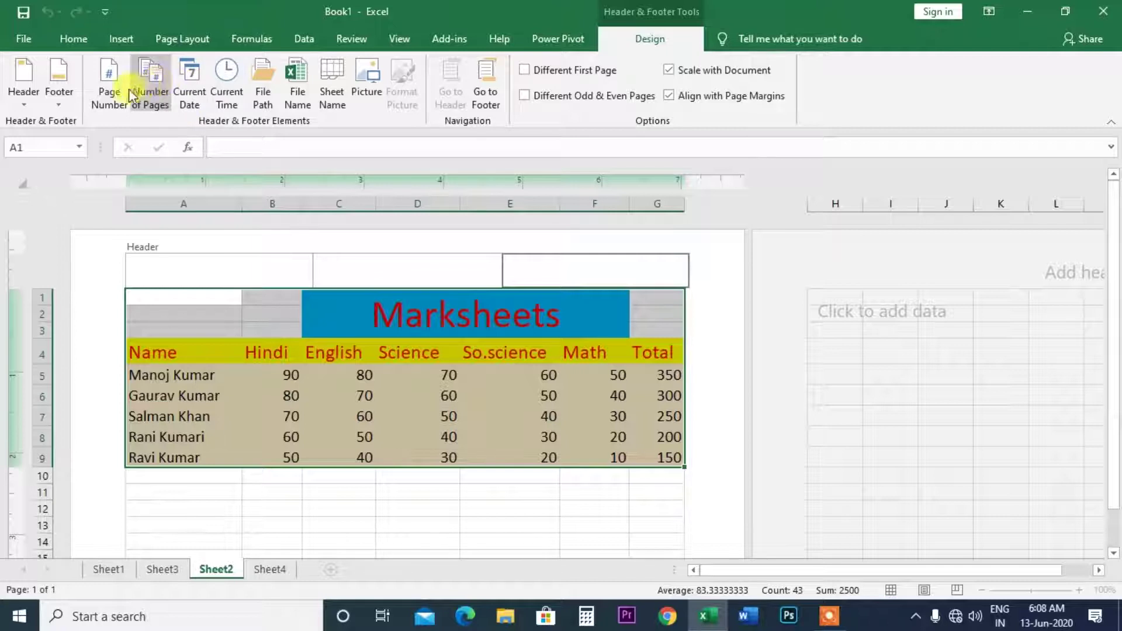
click(197, 262)
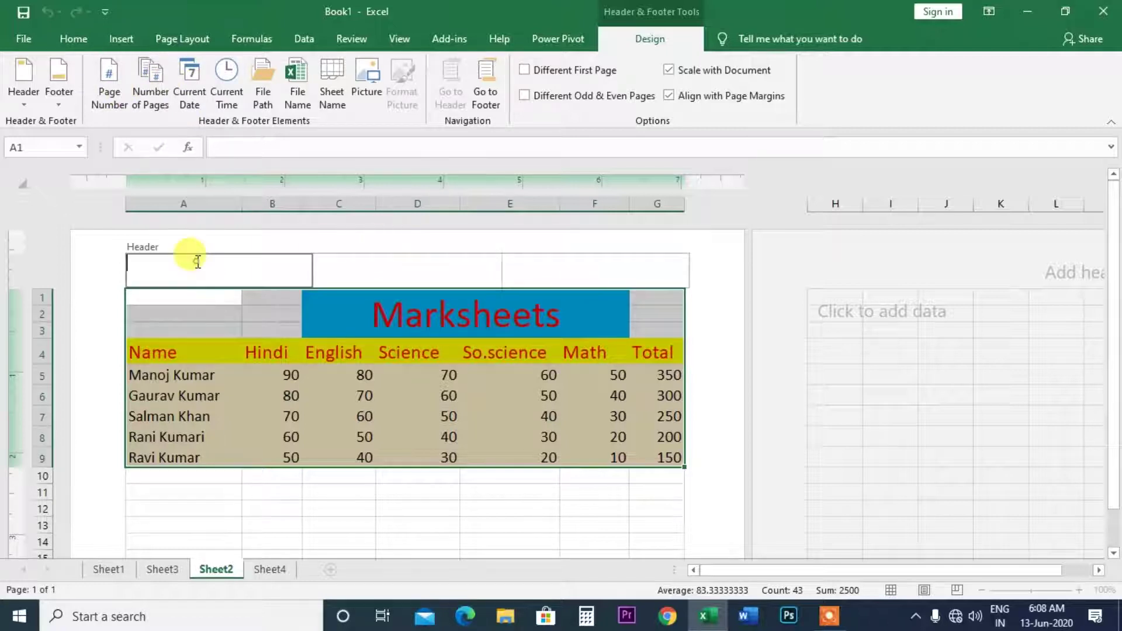
click(443, 265)
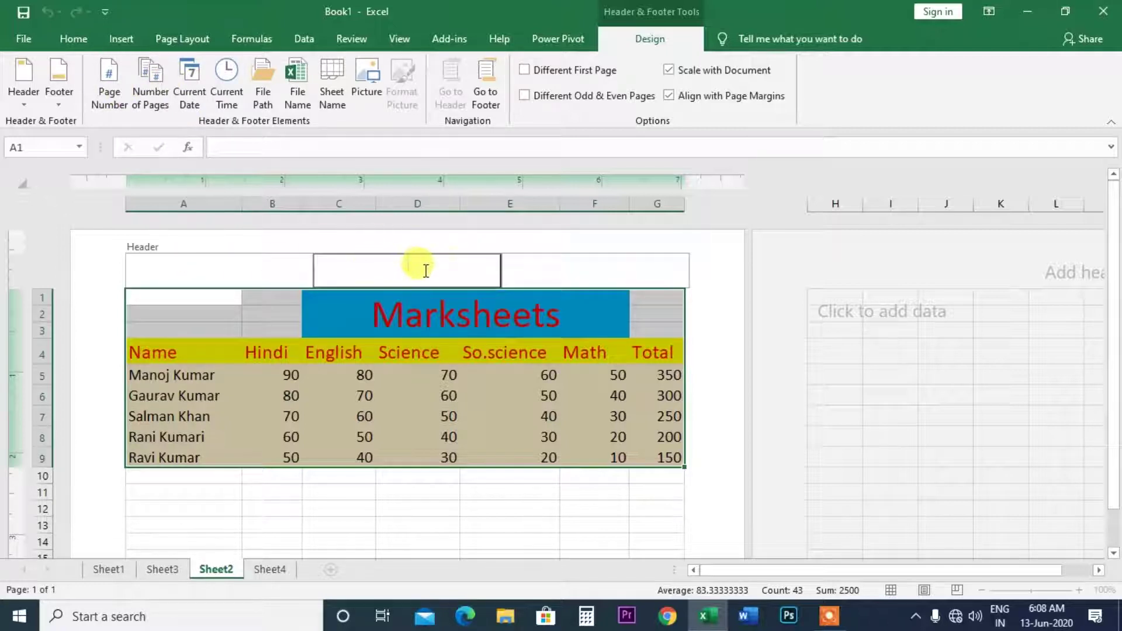
click(25, 104)
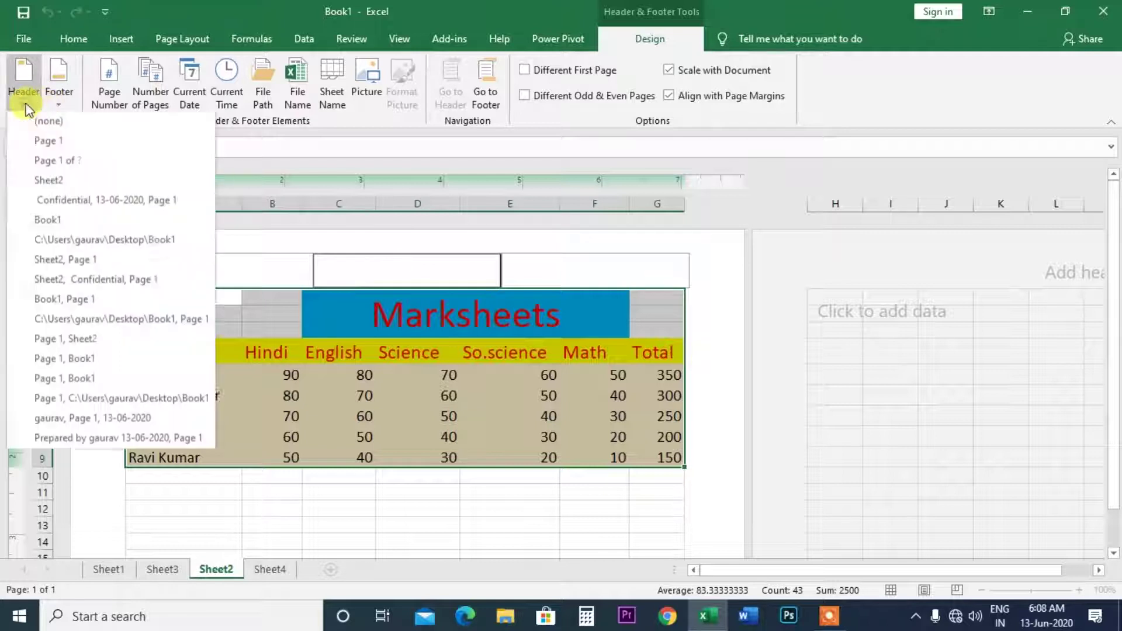
click(40, 143)
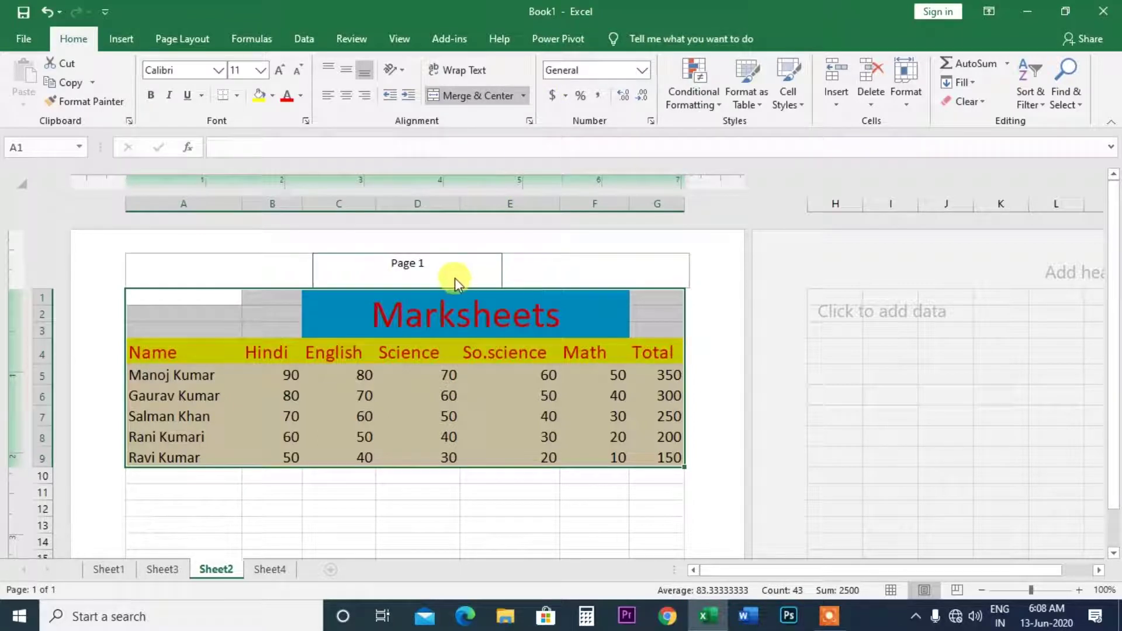
click(437, 272)
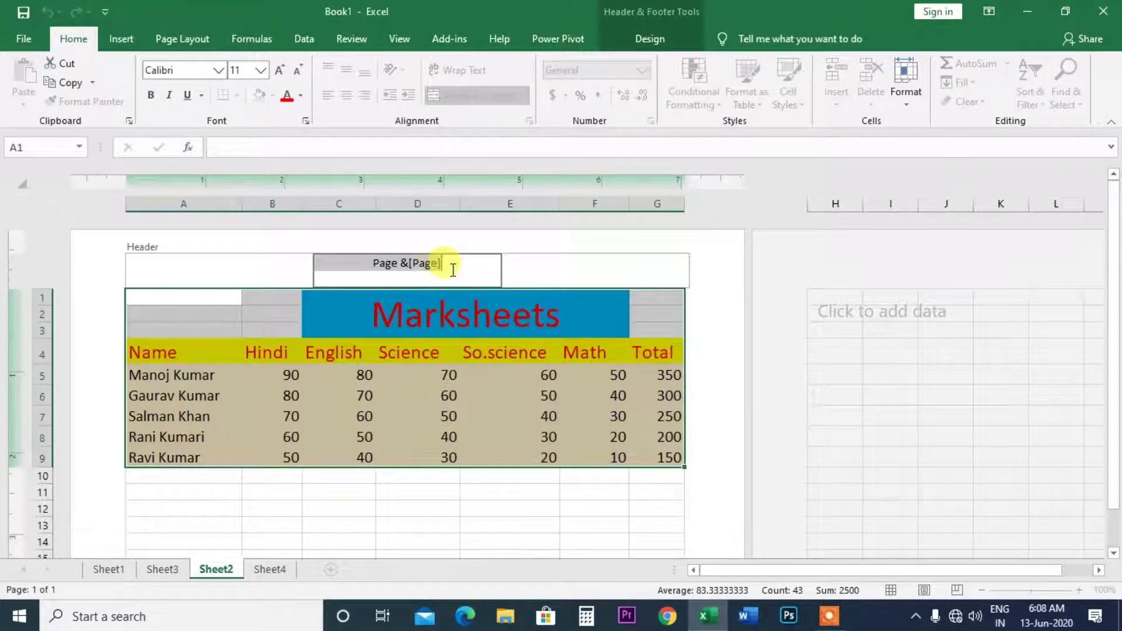
- Replace Sheet2's header with the empty (none) preset
click(649, 57)
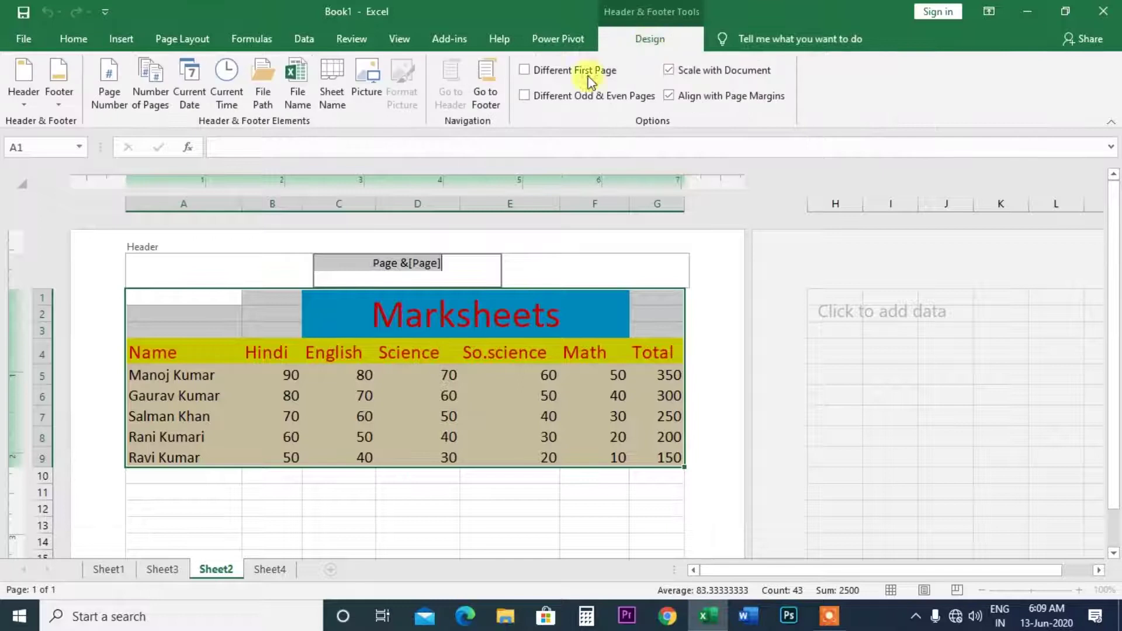
click(26, 100)
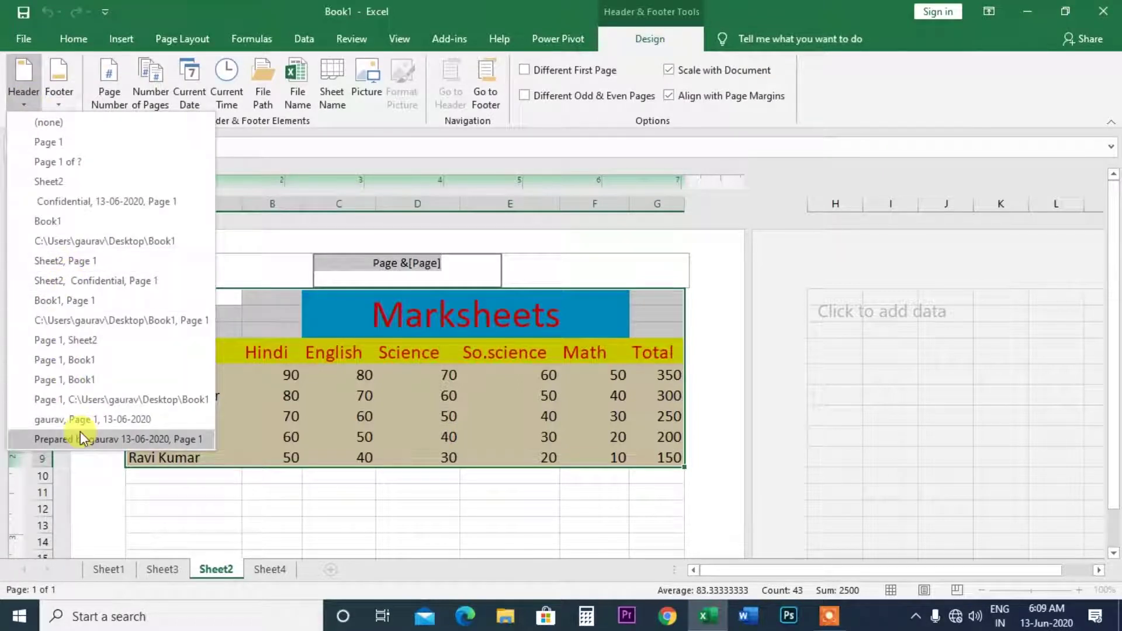
click(53, 122)
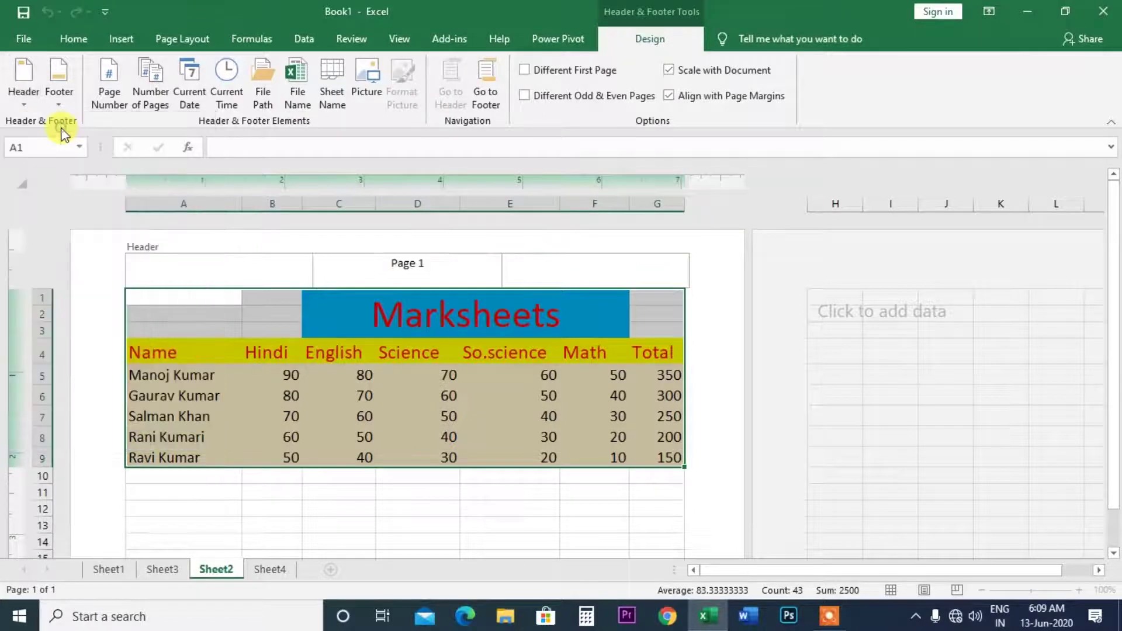
click(268, 279)
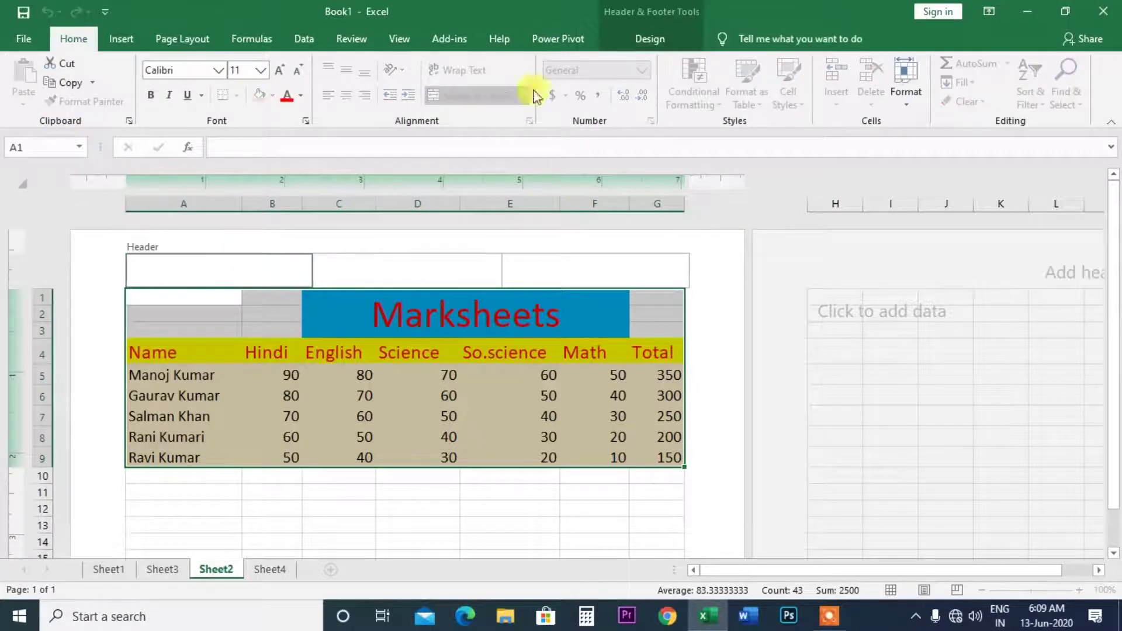
- Apply the Sheet2 sheet-name preset, then delete its &[Tab] code from the centre section
click(662, 44)
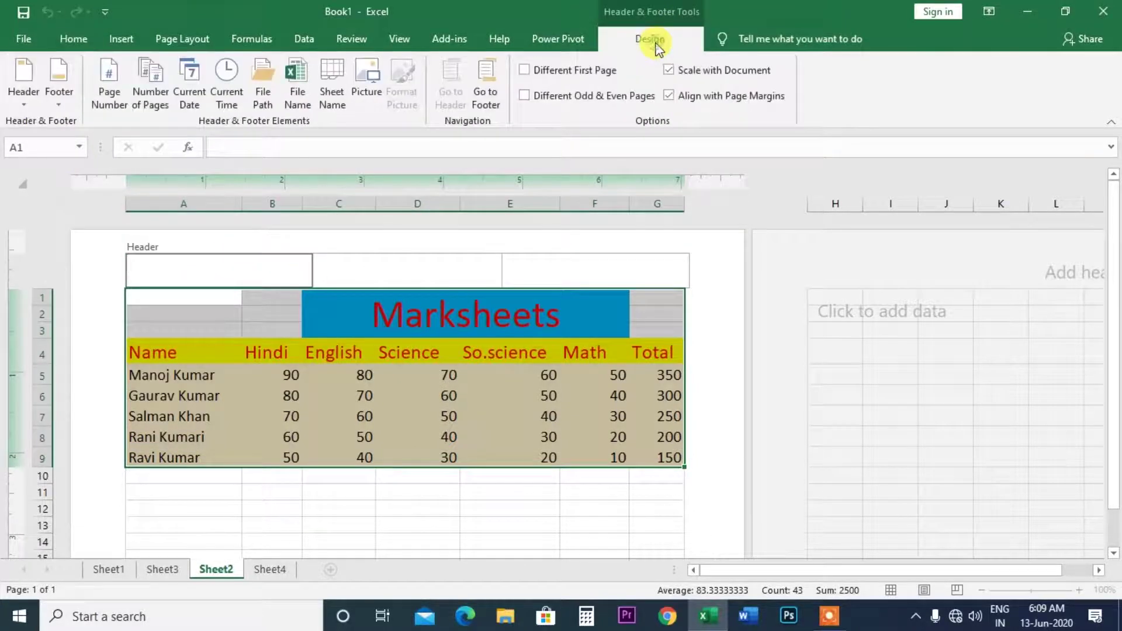
click(28, 102)
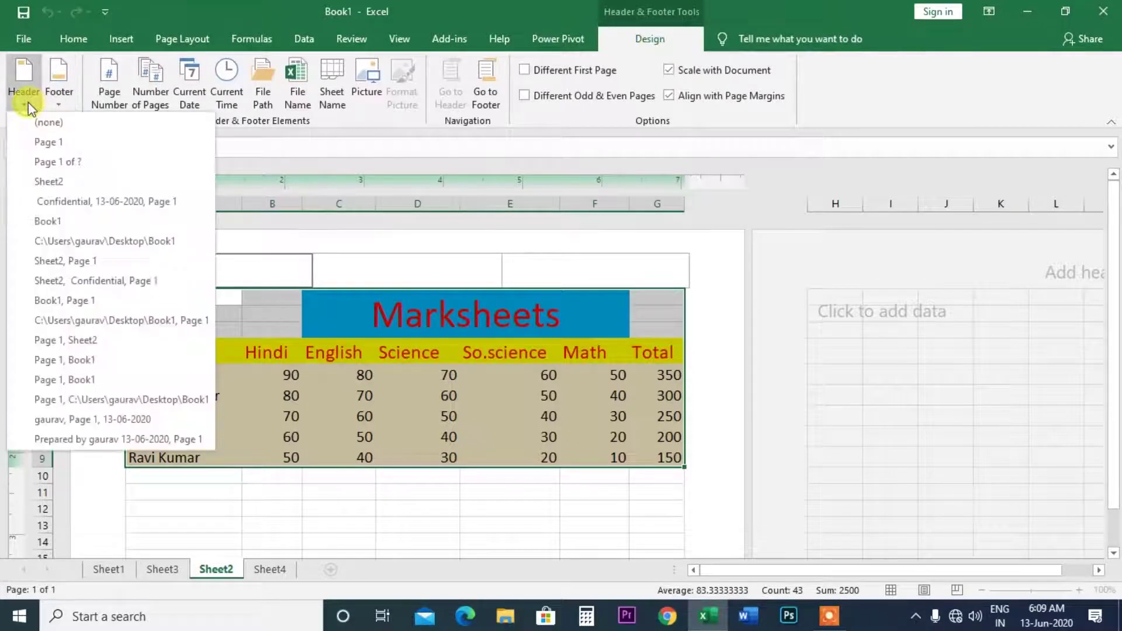
click(56, 179)
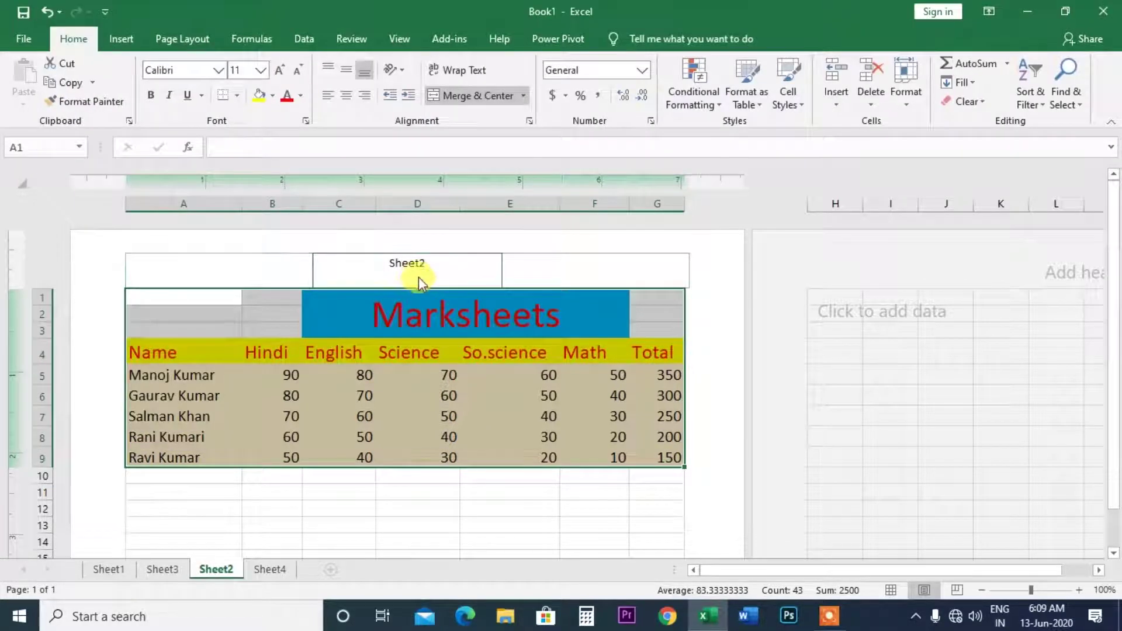
click(436, 270)
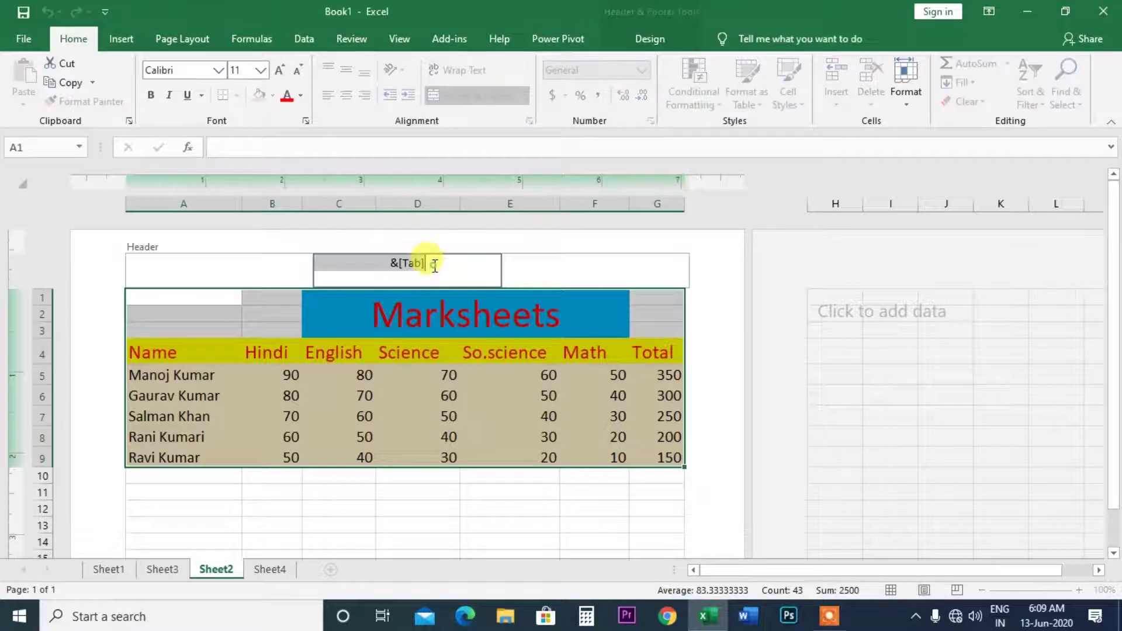
key(Delete)
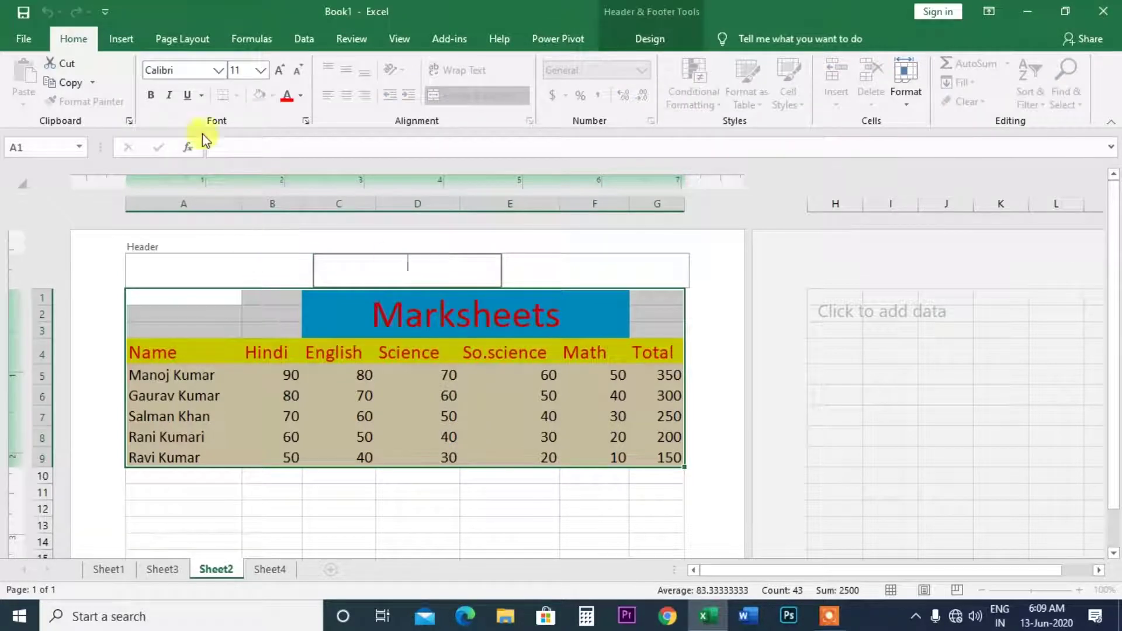
- Close the preset header list without applying anything and switch to Sheet3
click(637, 42)
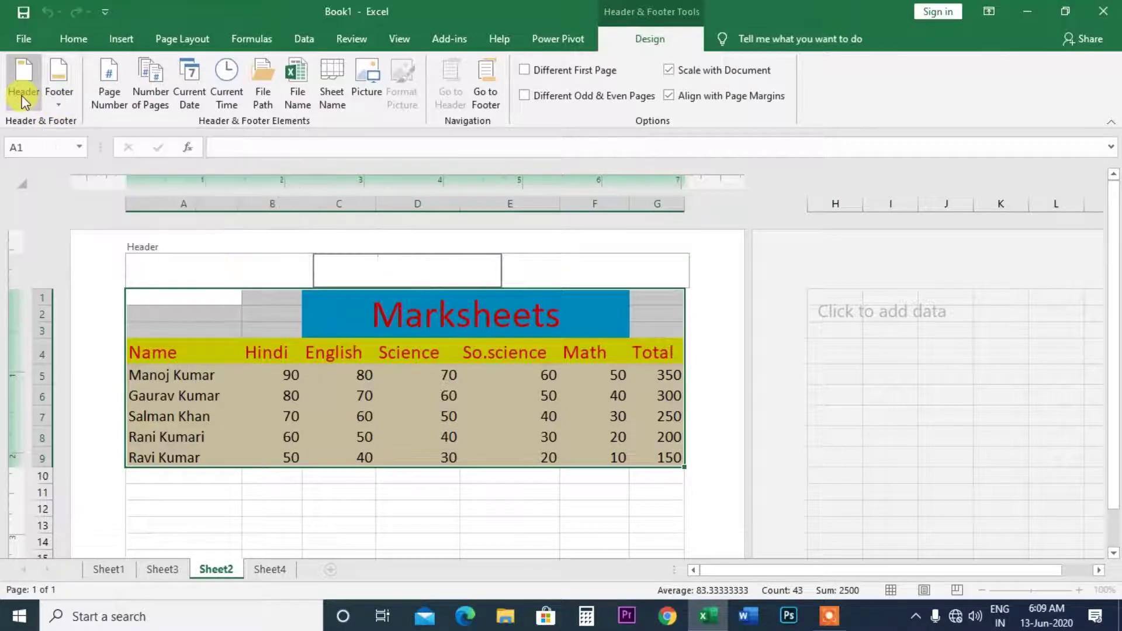
click(208, 267)
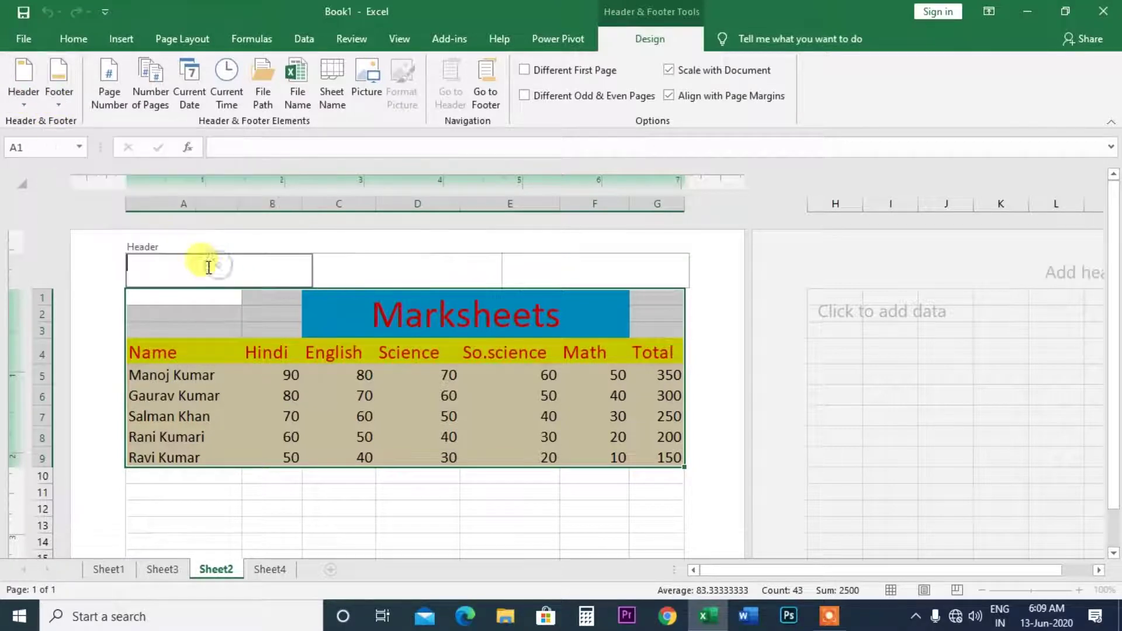
click(23, 94)
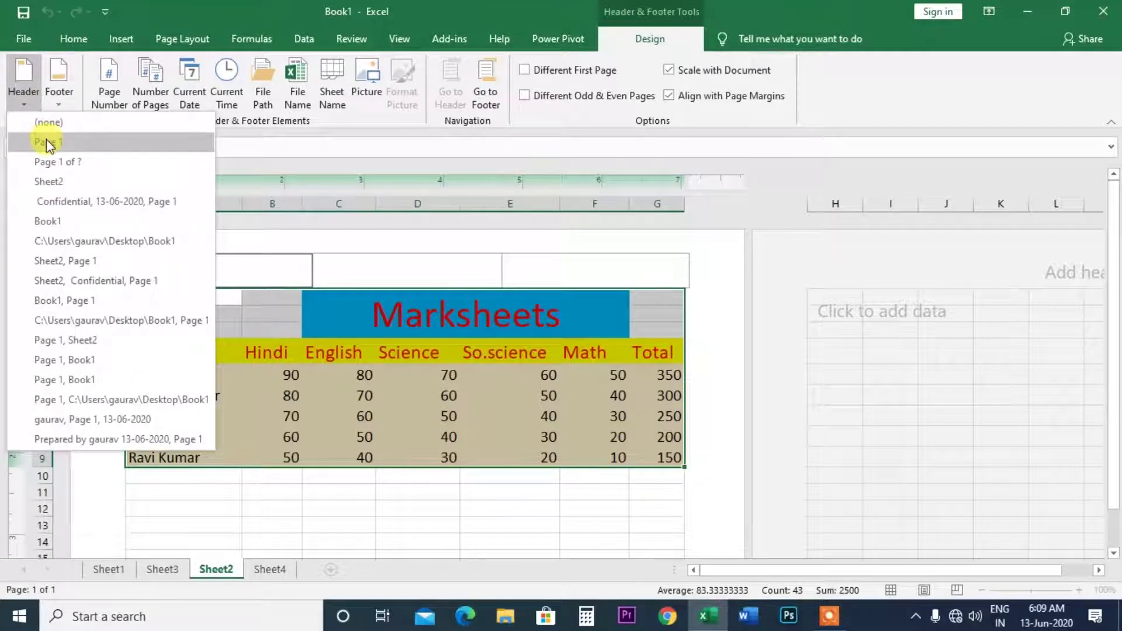
click(815, 393)
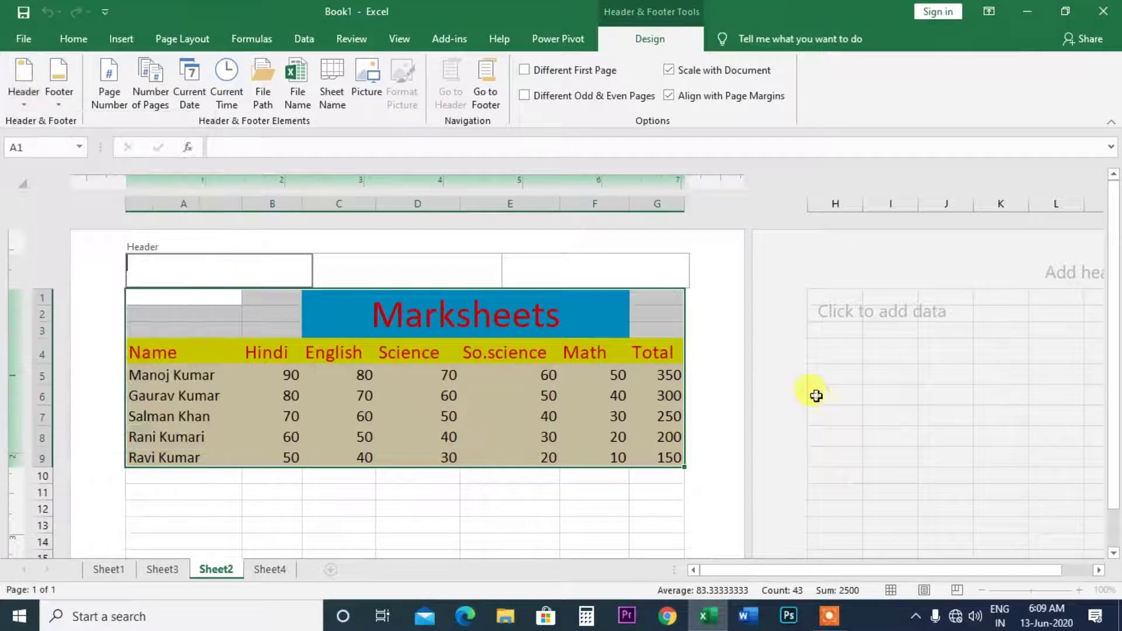
click(164, 569)
- Switch to Sheet1, zoom its pages to 110% and select cell B2
click(108, 569)
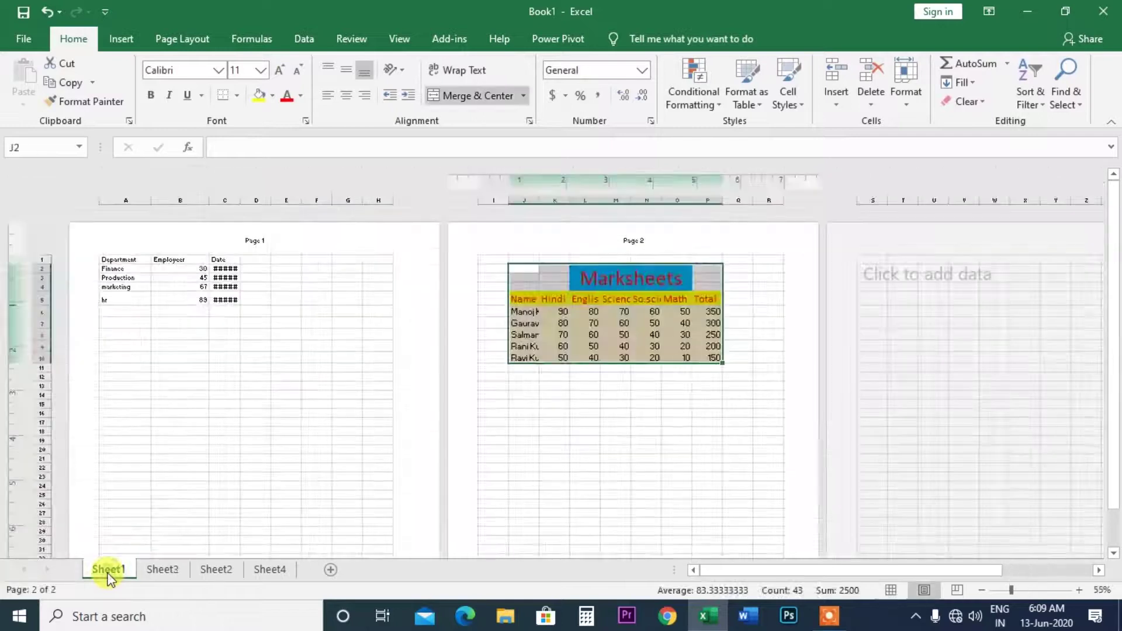
click(257, 242)
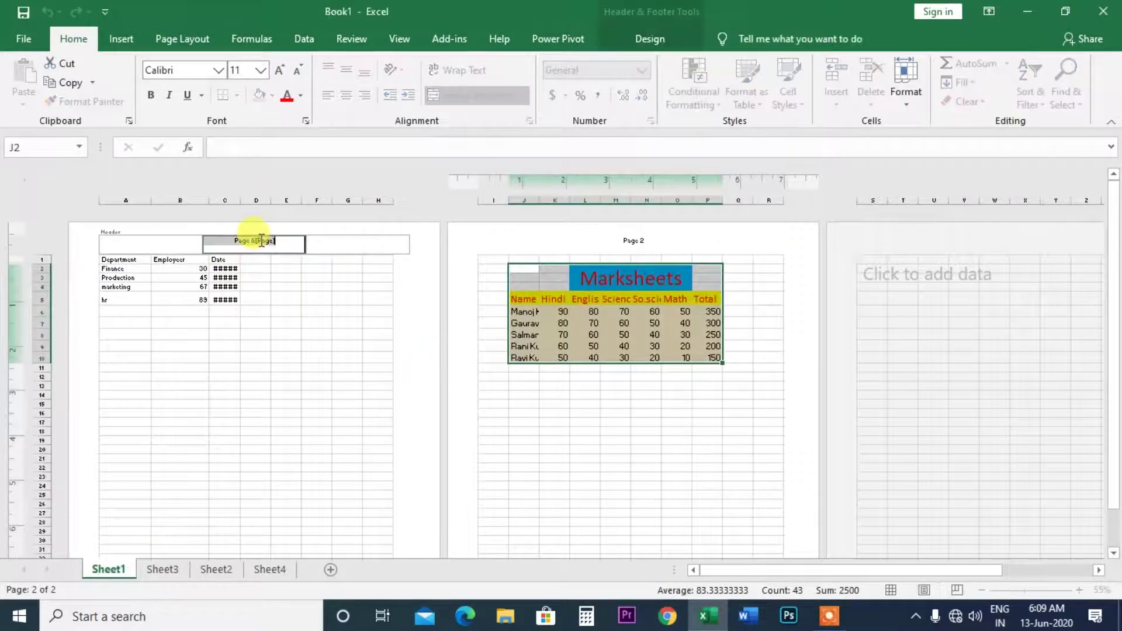
click(664, 242)
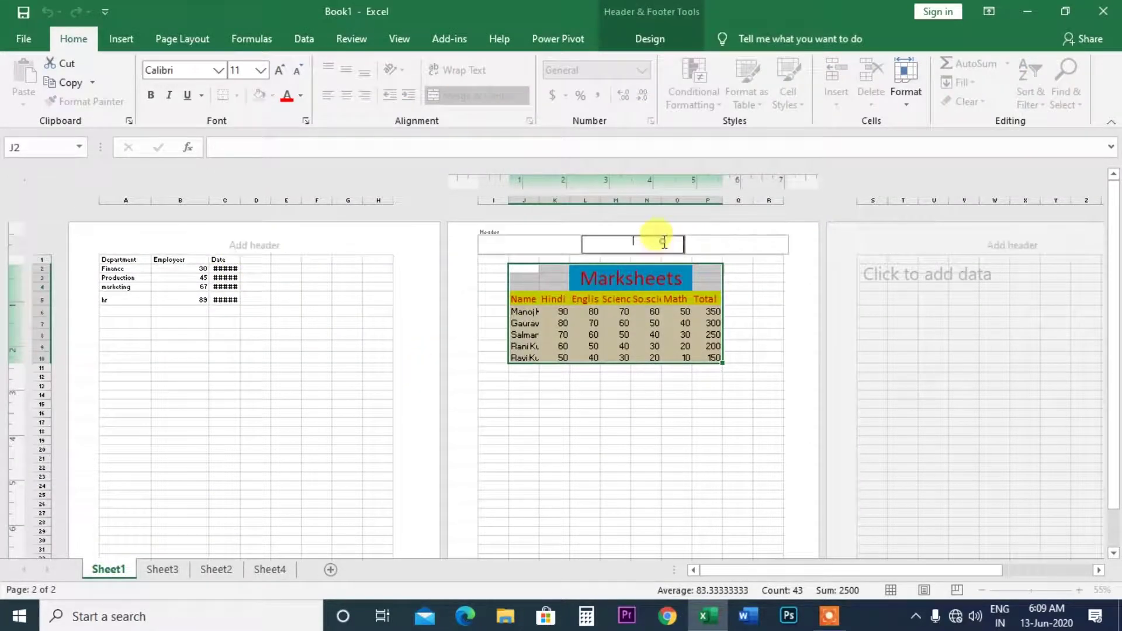
click(676, 422)
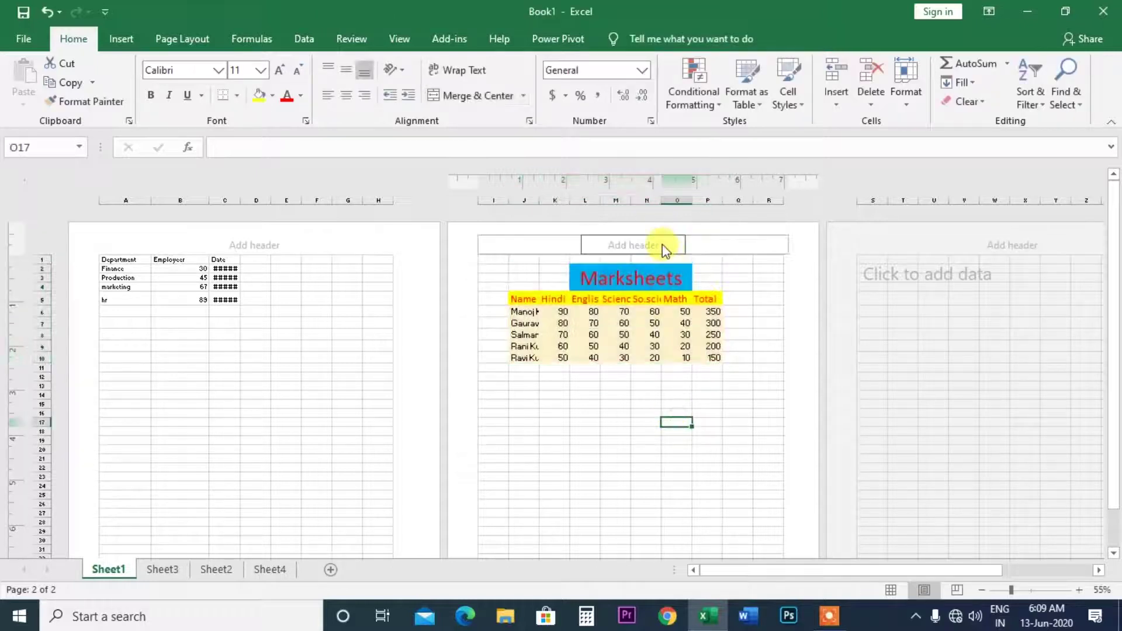
click(1078, 590)
click(1078, 589)
click(1078, 589)
click(1077, 589)
click(1078, 590)
click(1077, 589)
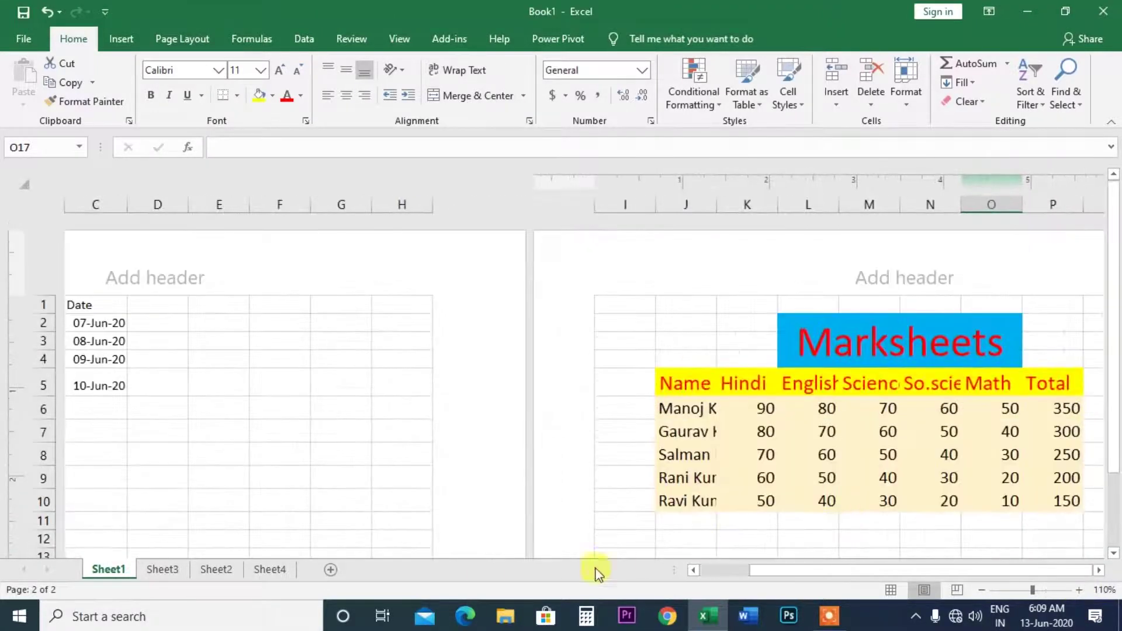
drag(760, 570, 498, 570)
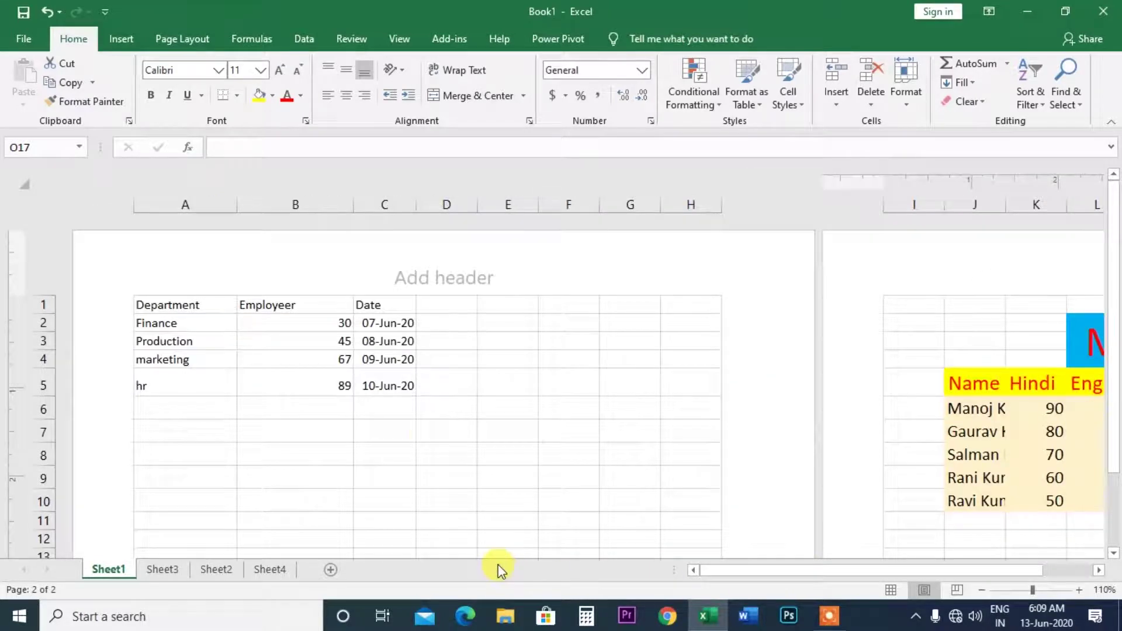
click(294, 321)
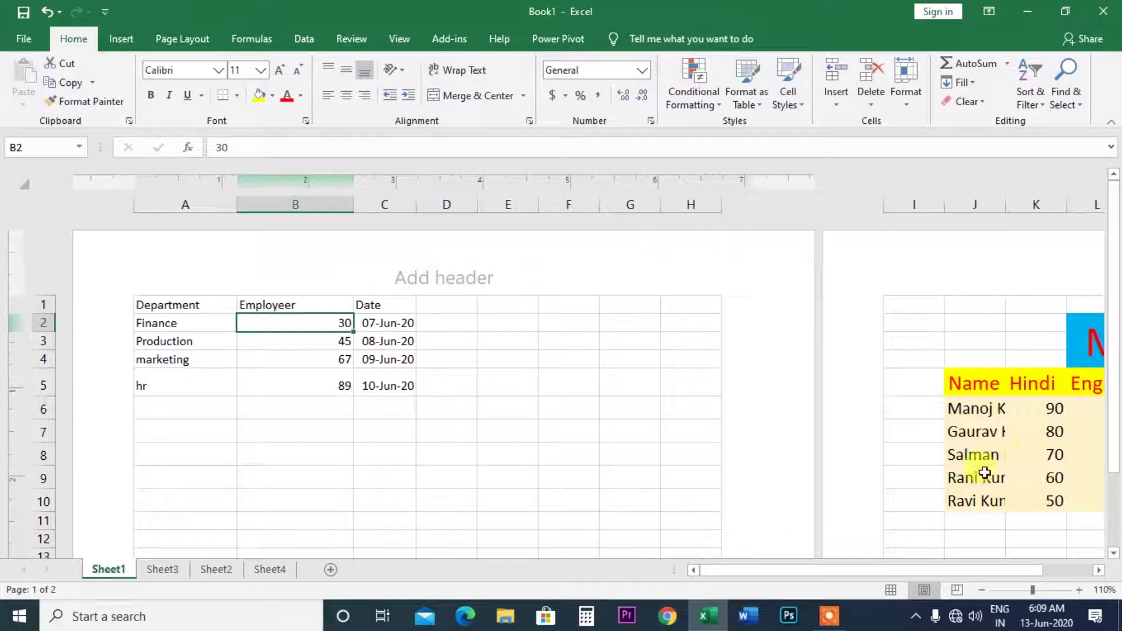
- Apply the 'Page 1' preset to Sheet1's header centre section
click(240, 278)
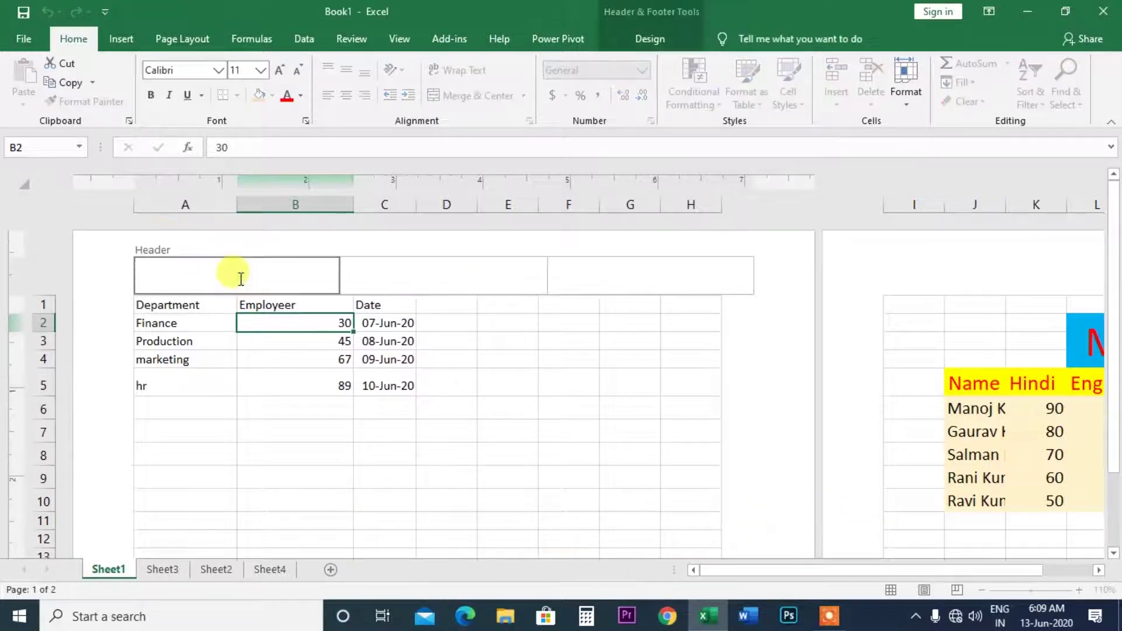
click(661, 39)
click(32, 89)
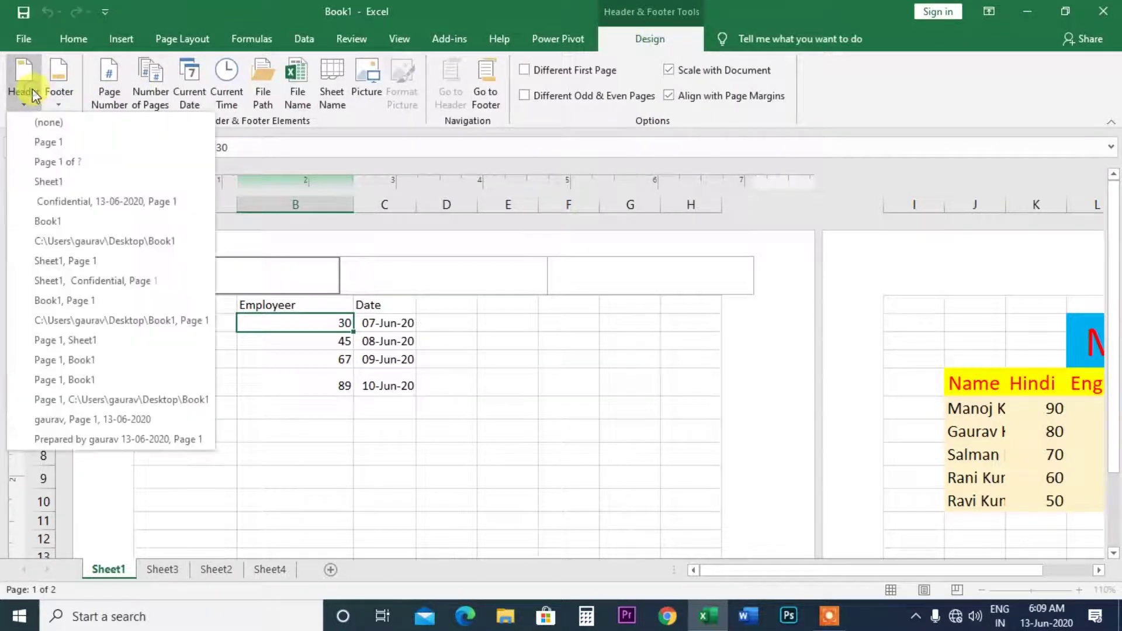
click(48, 143)
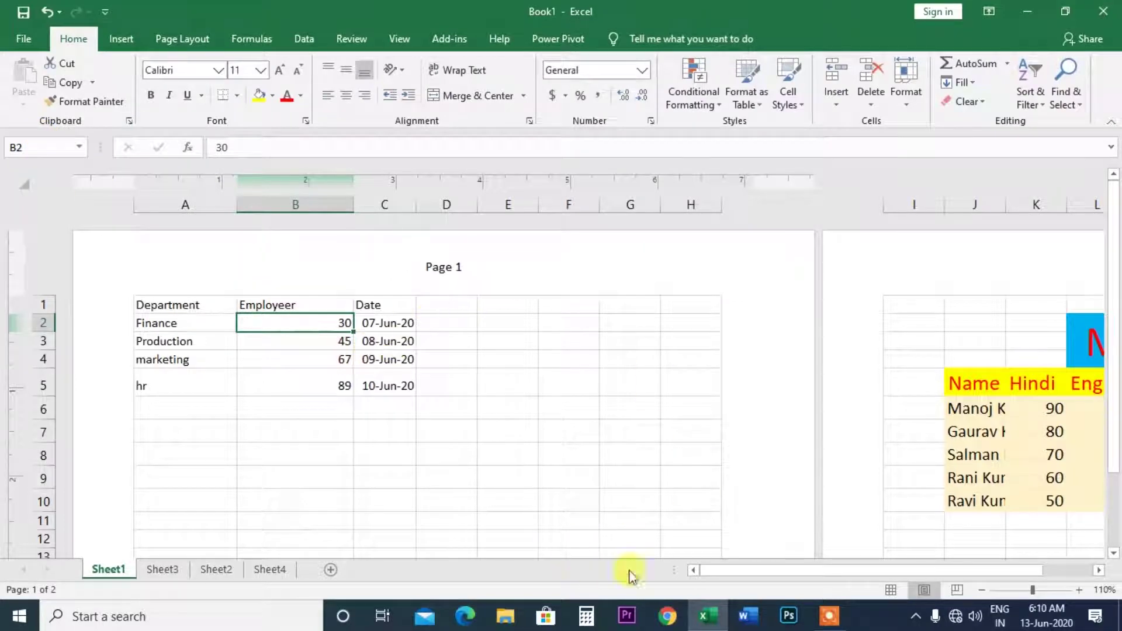
drag(762, 570, 840, 565)
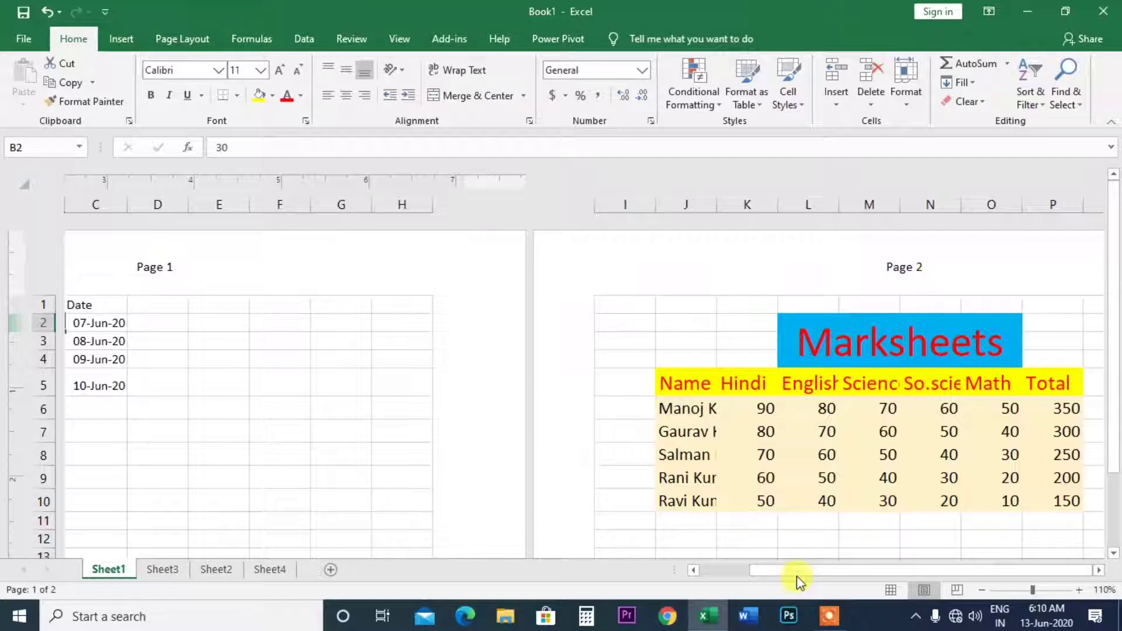
mouse_move(797, 576)
mouse_down()
mouse_move(860, 571)
mouse_move(837, 571)
mouse_up()
ctrl+scroll(578, 395, down, 2)
ctrl+scroll(578, 395, down, 2)
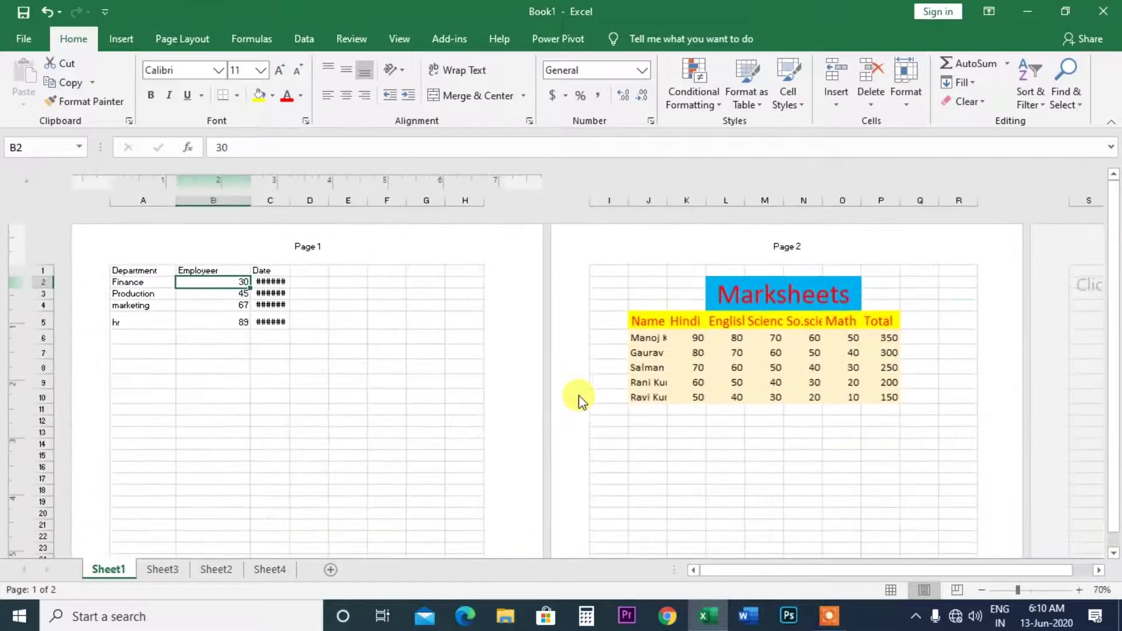
ctrl+scroll(579, 395, down, 2)
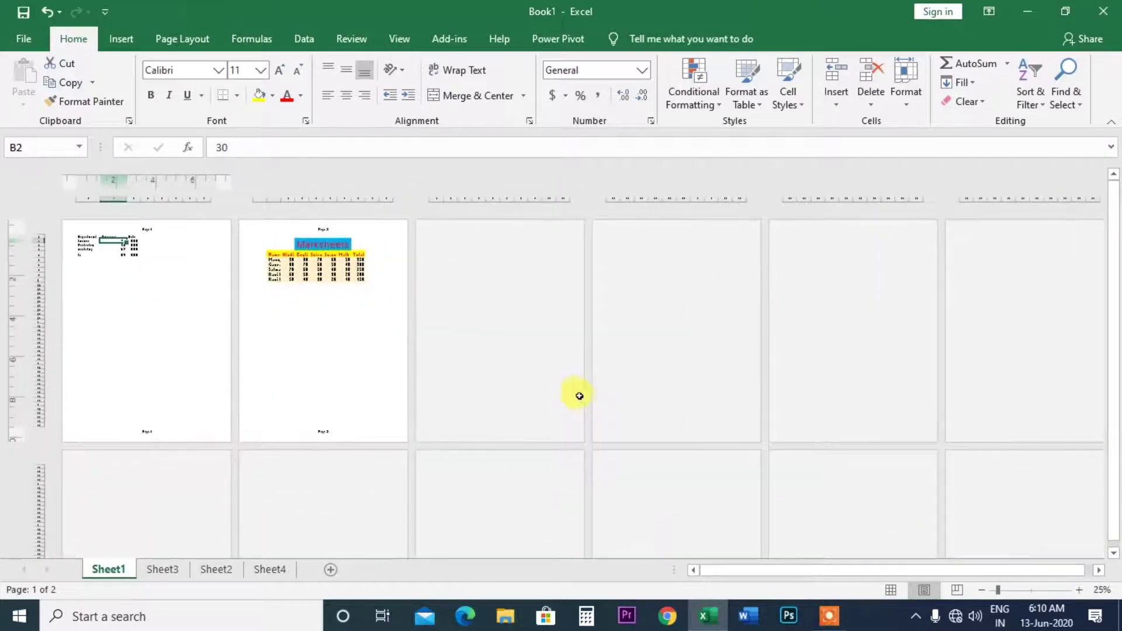
ctrl+scroll(579, 395, down, 1)
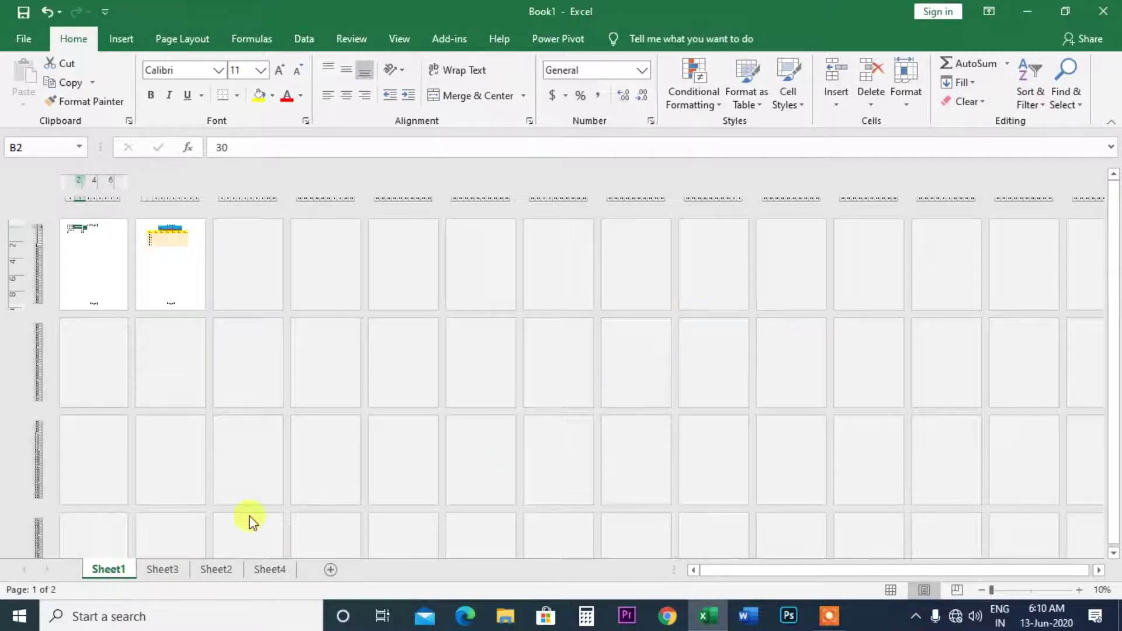
- Put Sheet3 in Page Layout view after checking Page Break Preview, then return to Sheet1
click(171, 575)
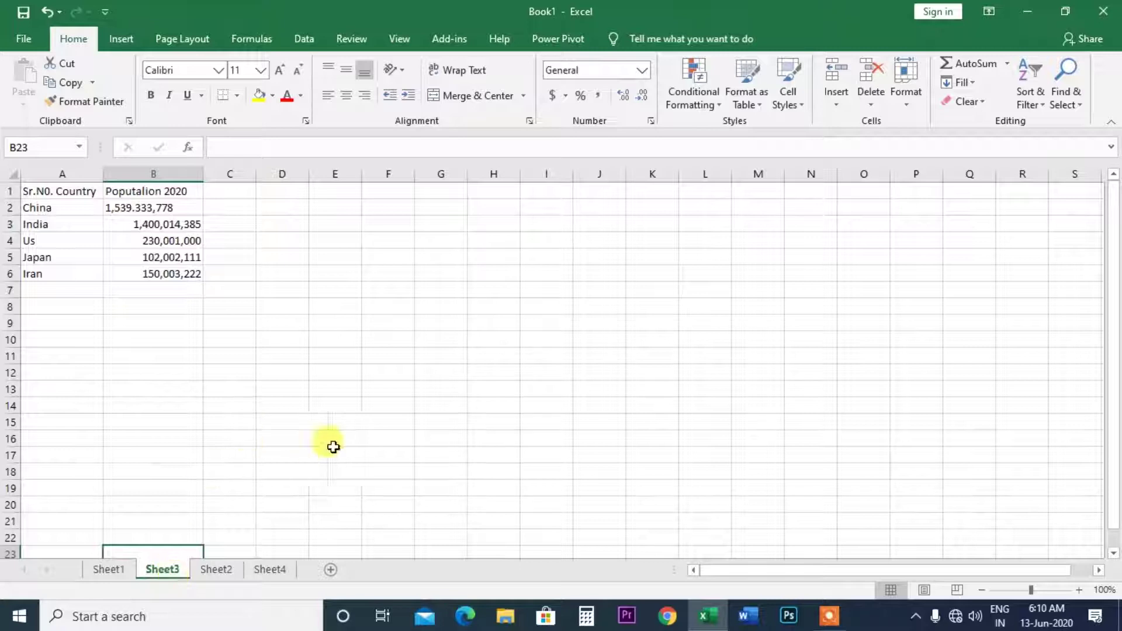
scroll(473, 378, down, 4)
scroll(473, 379, down, 1)
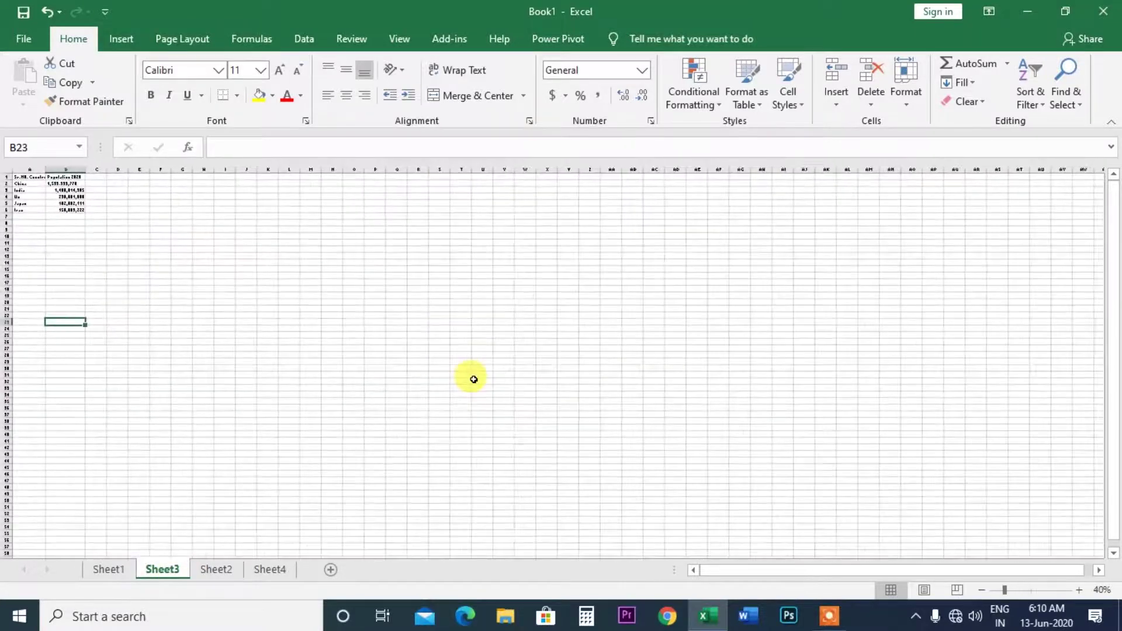
scroll(473, 378, down, 1)
scroll(472, 379, up, 3)
scroll(473, 379, up, 2)
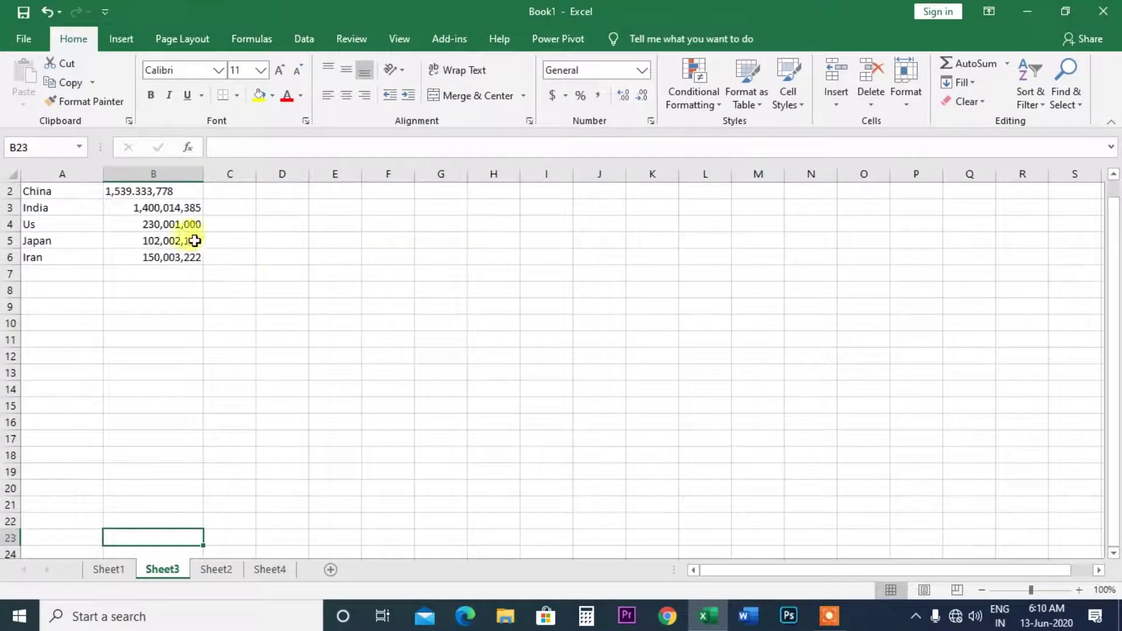
click(922, 591)
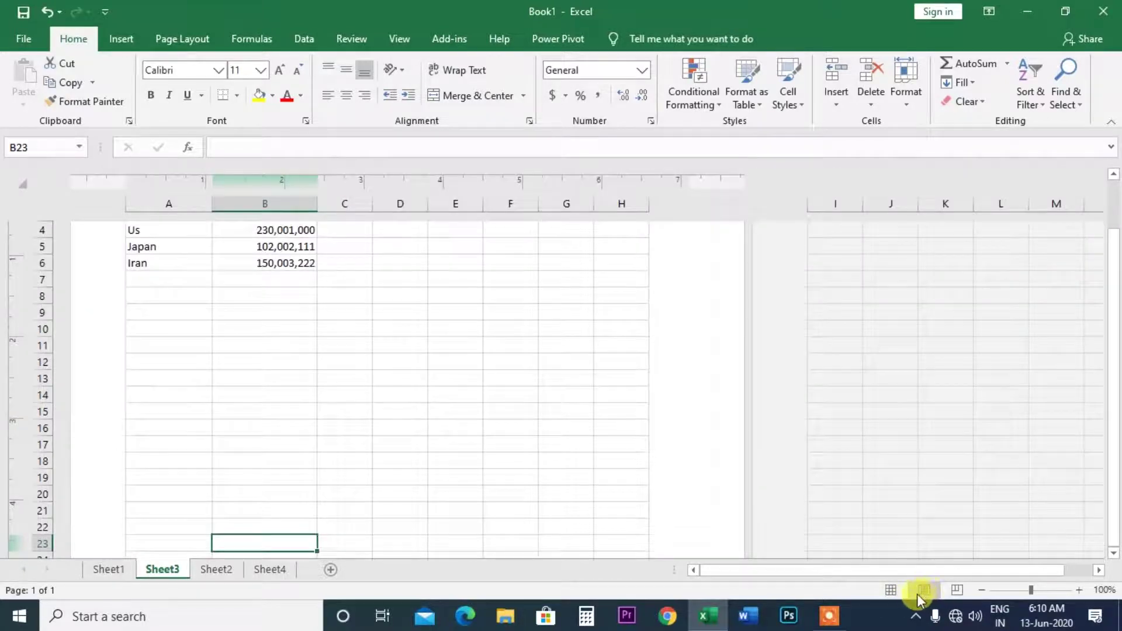
click(954, 587)
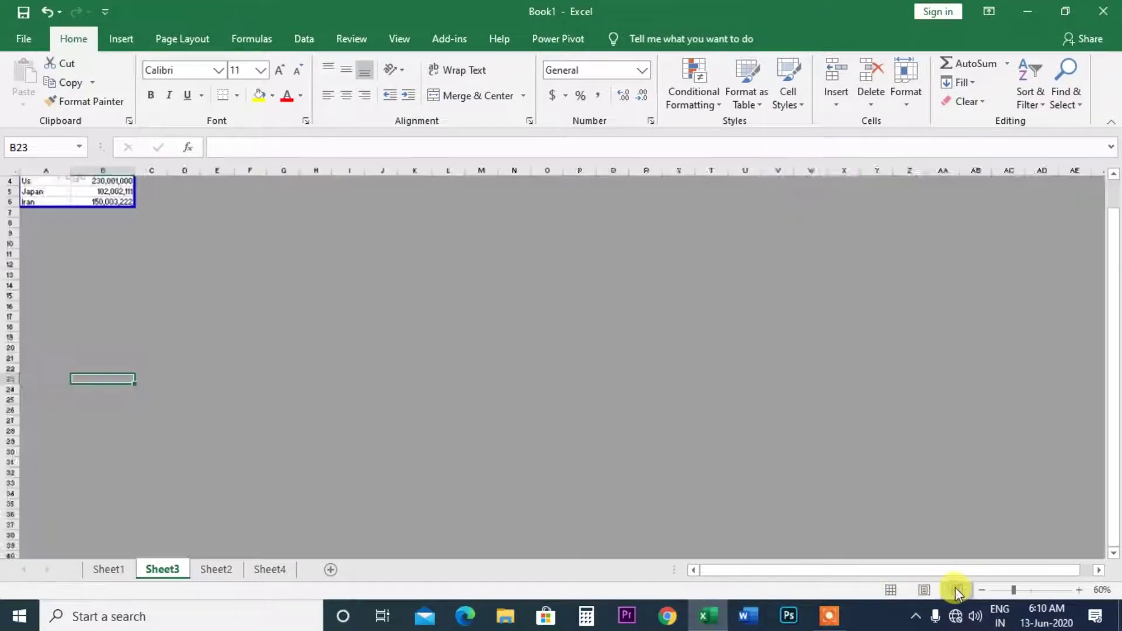
click(922, 590)
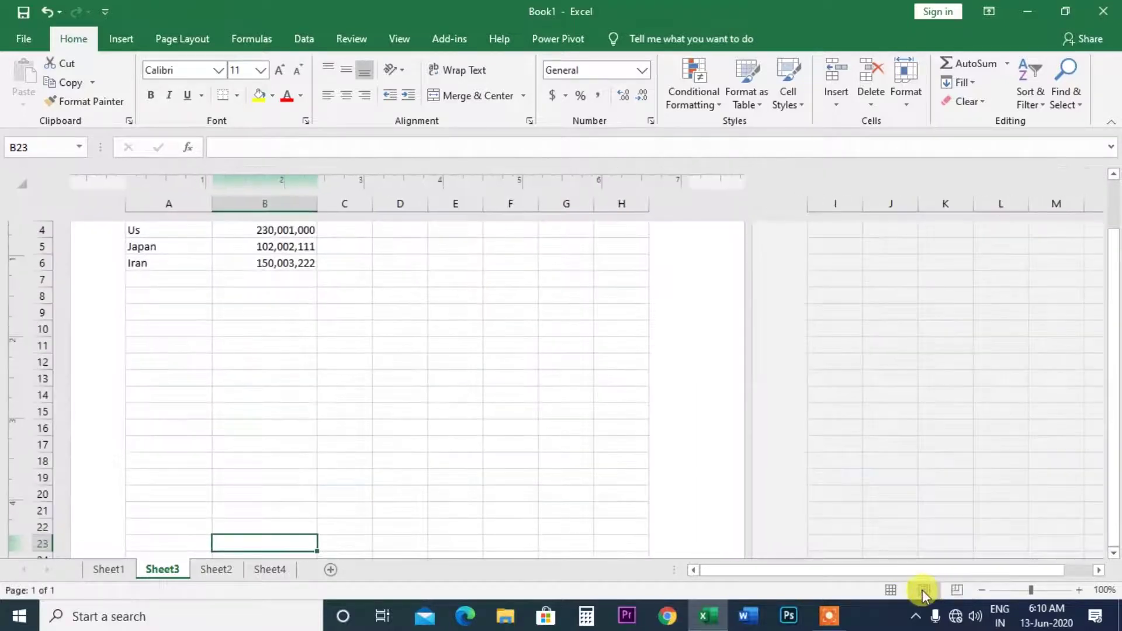
click(108, 569)
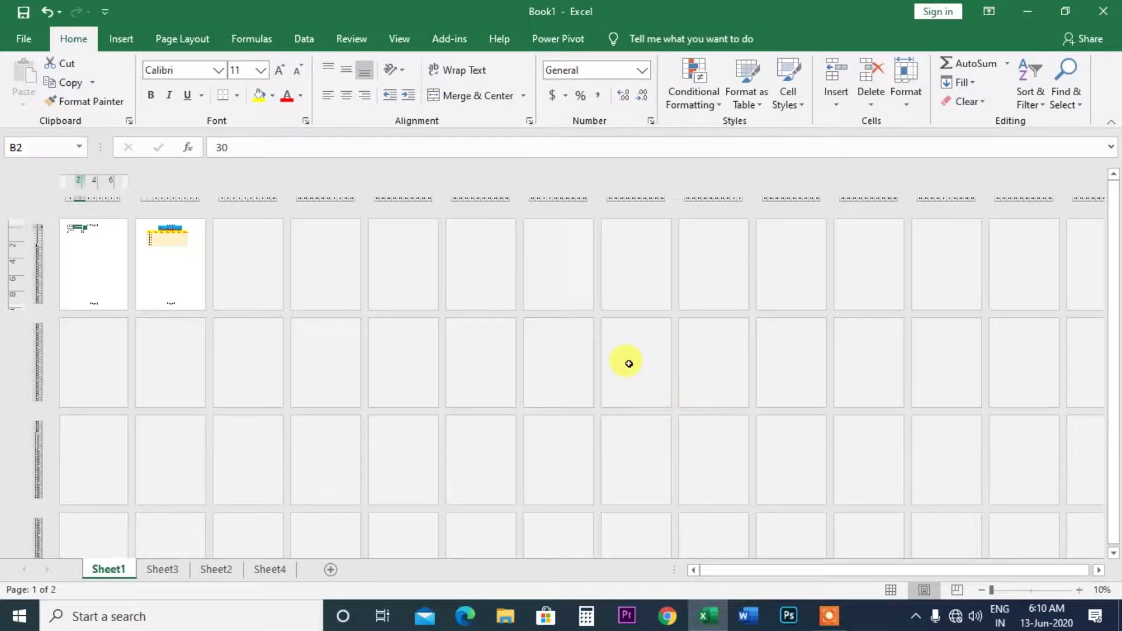
- Zoom Sheet1 to about 130%, scroll to column A and open the left header section
ctrl+scroll(628, 363, up, 3)
ctrl+scroll(628, 363, up, 3)
ctrl+scroll(628, 364, up, 3)
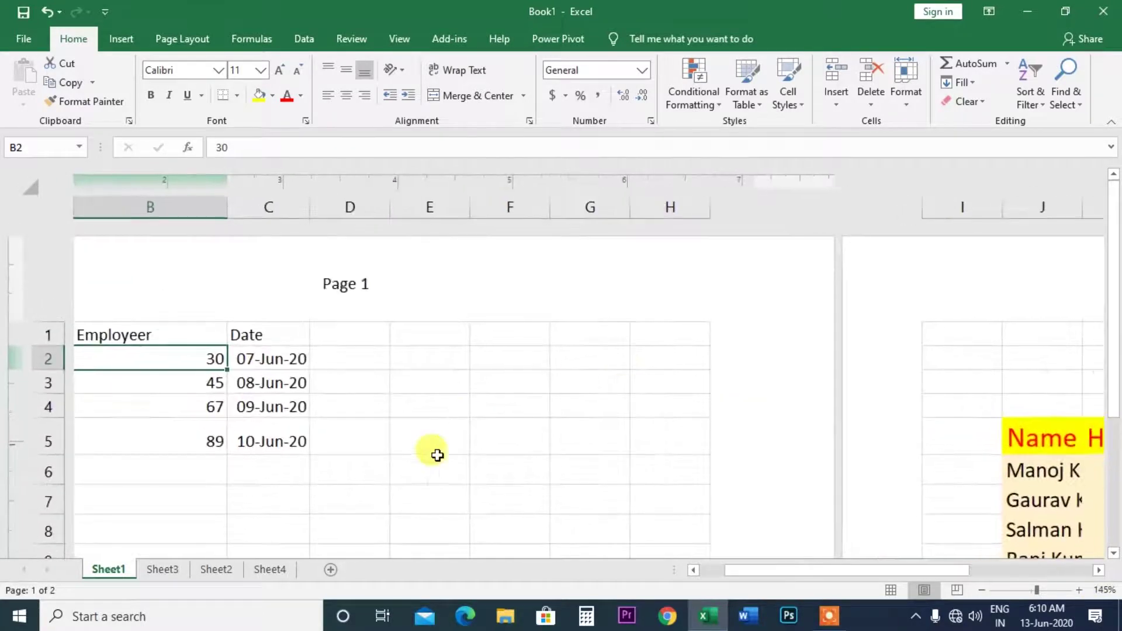
drag(801, 572, 721, 577)
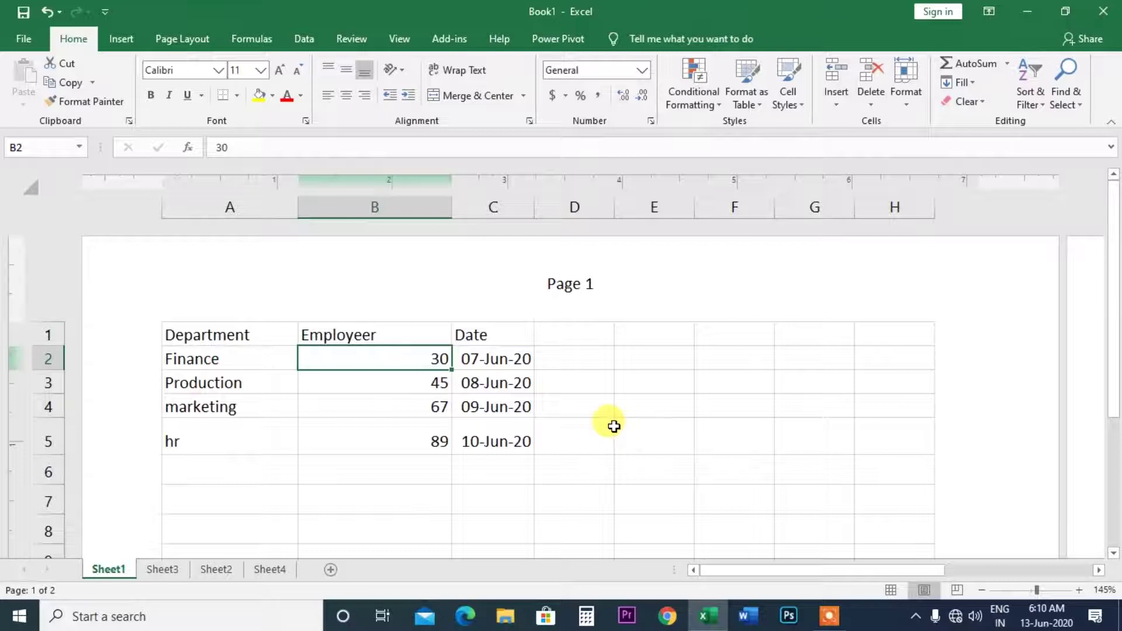
ctrl+scroll(613, 426, down, 1)
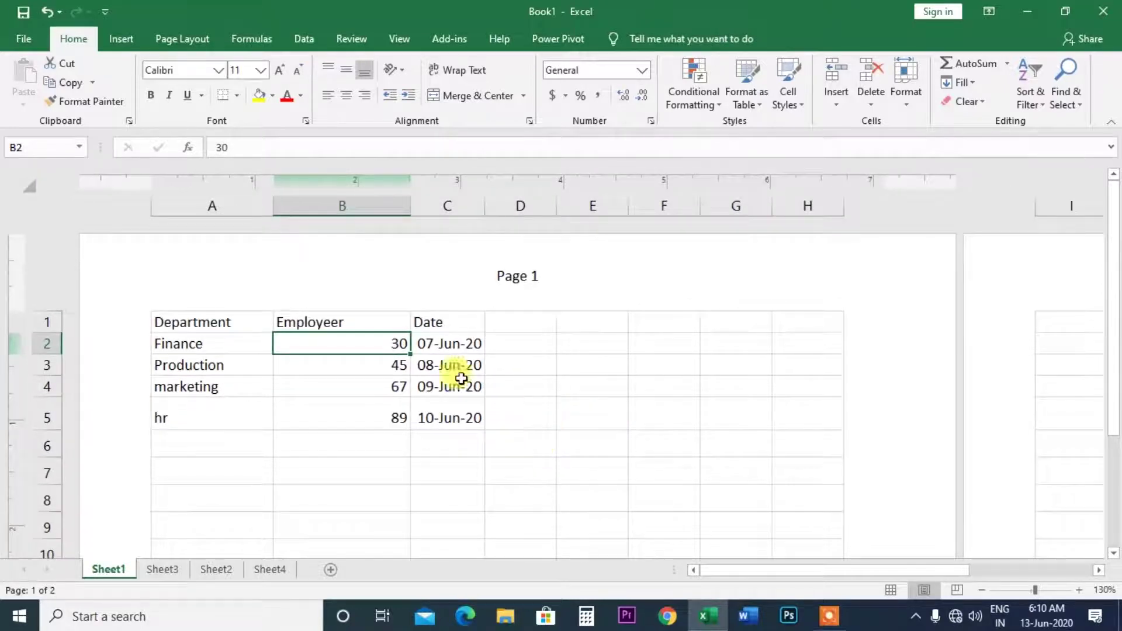
click(308, 292)
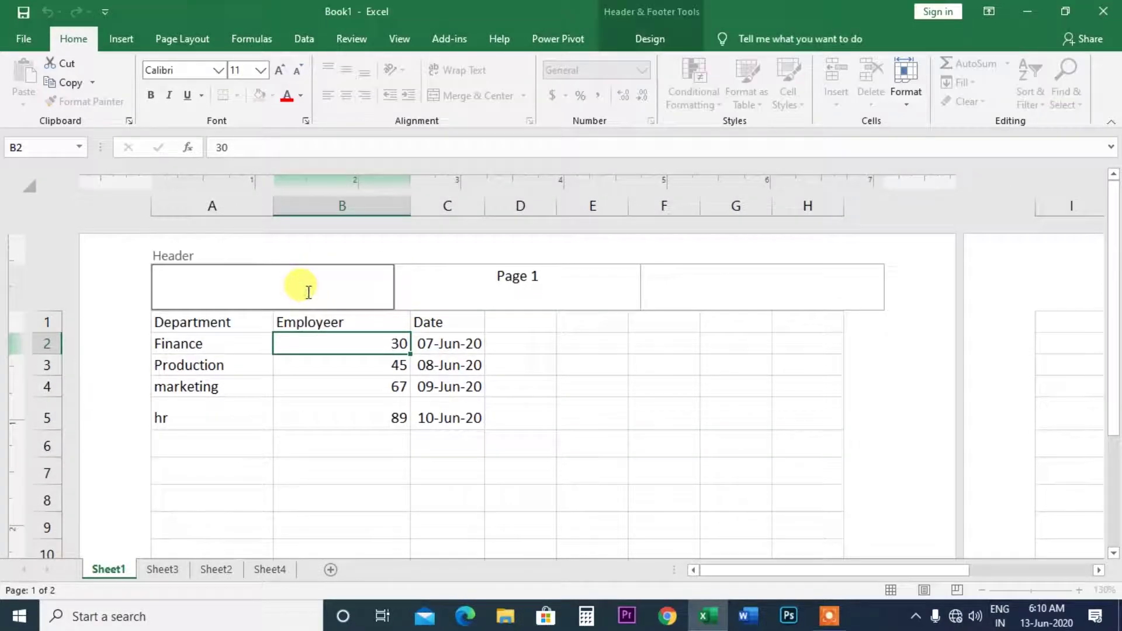
- Apply the 'Page 1' preset footer to centre a page number in Sheet1's footer
click(712, 279)
click(510, 297)
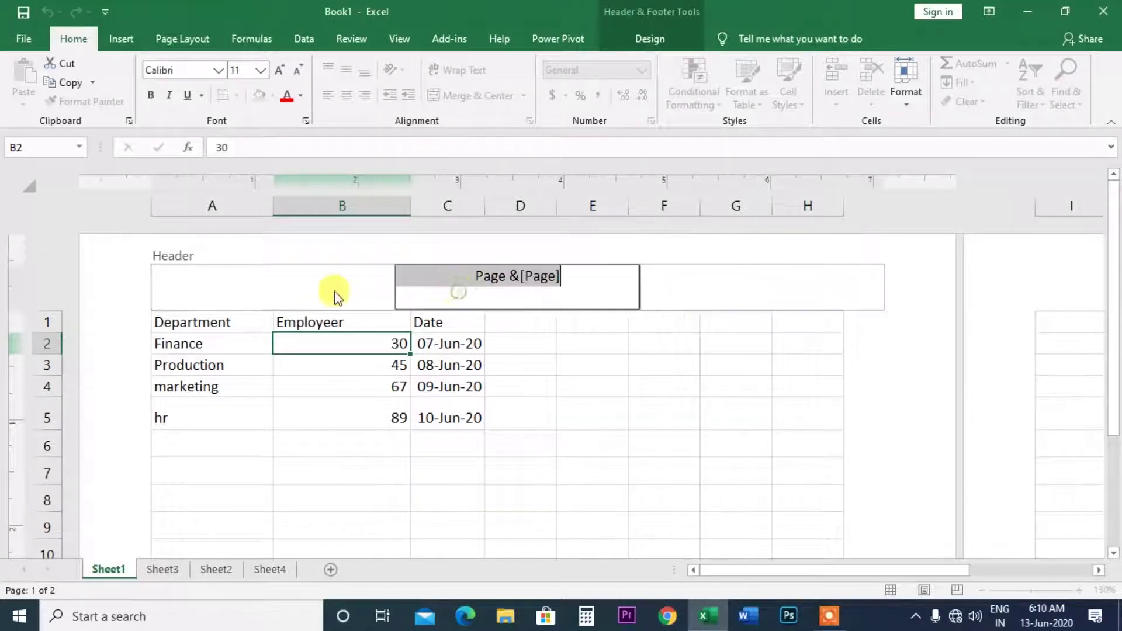
click(321, 290)
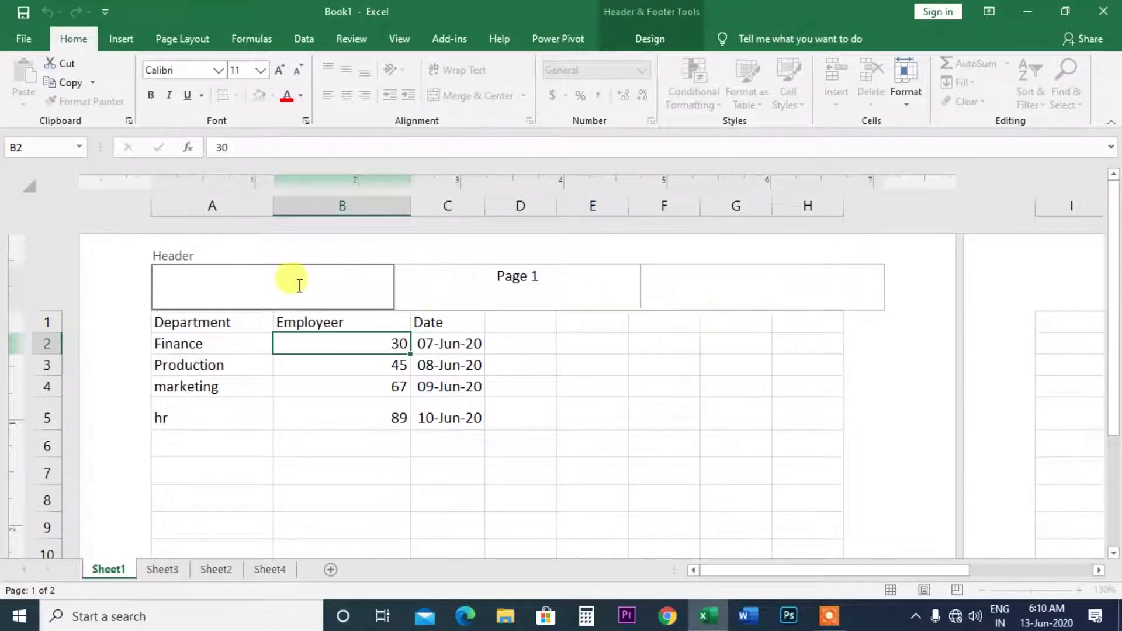
click(647, 42)
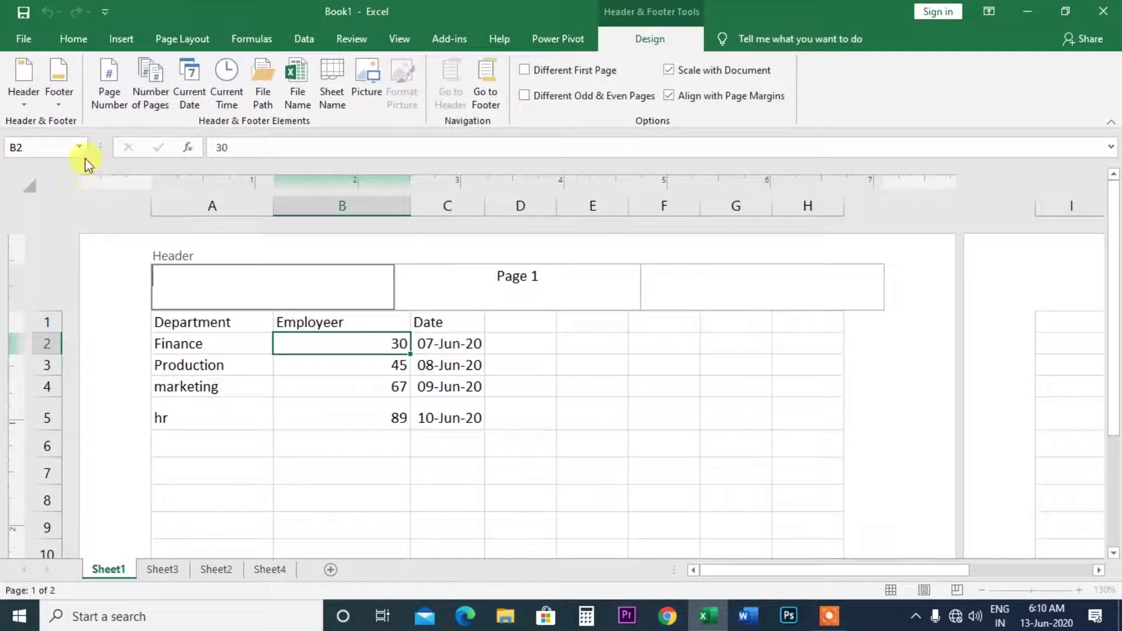
click(61, 102)
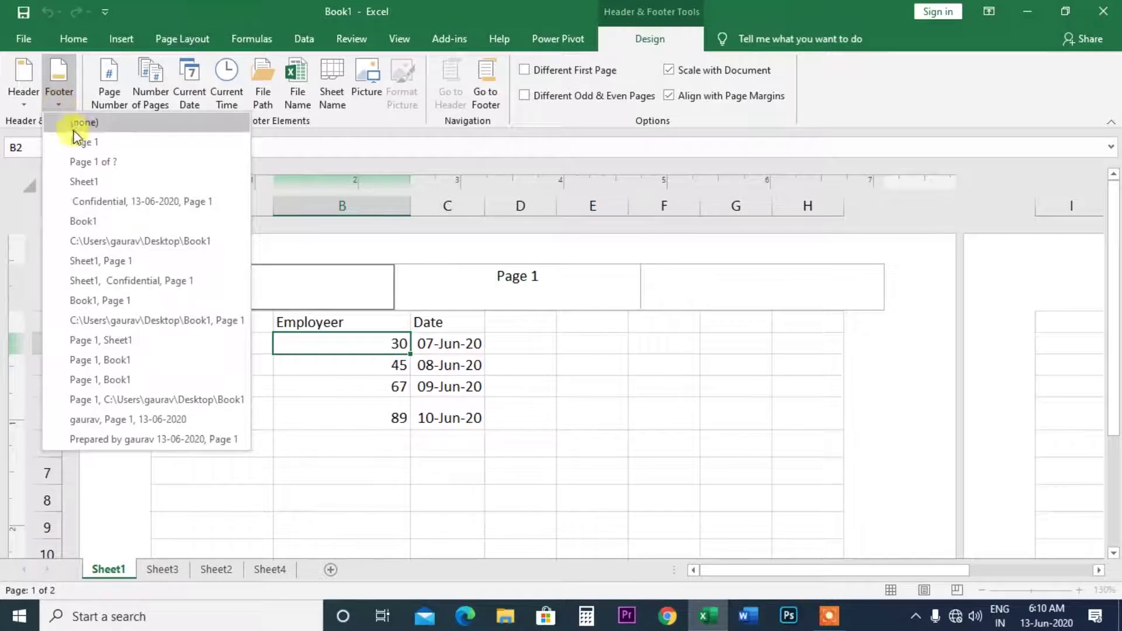
click(126, 148)
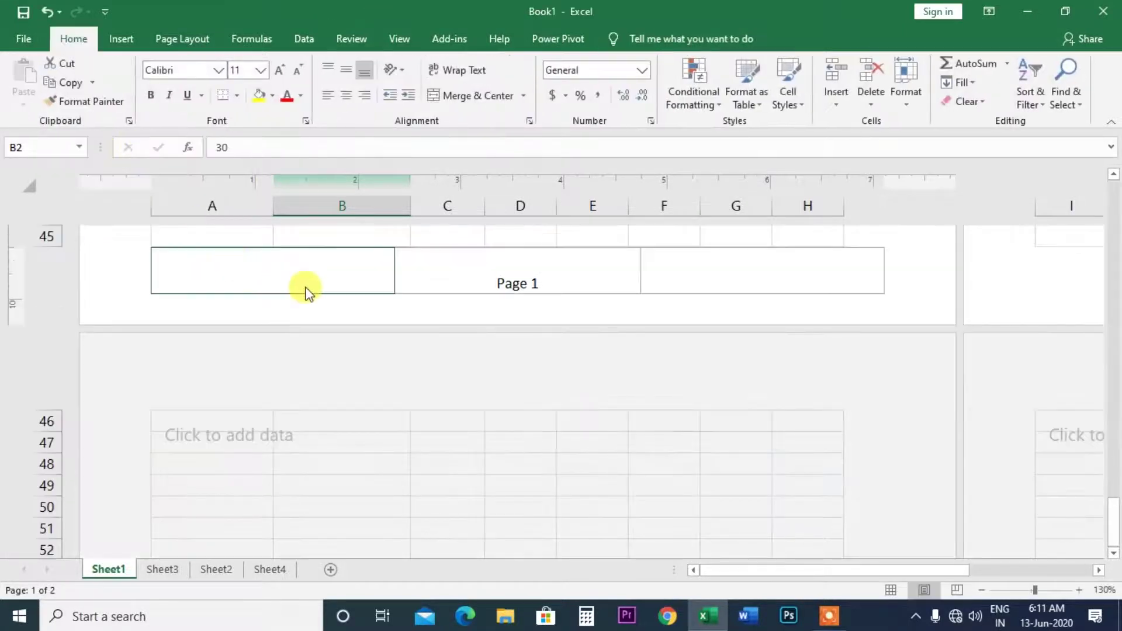
- Scroll back up to the header and open its left section for editing
scroll(488, 288, up, 3)
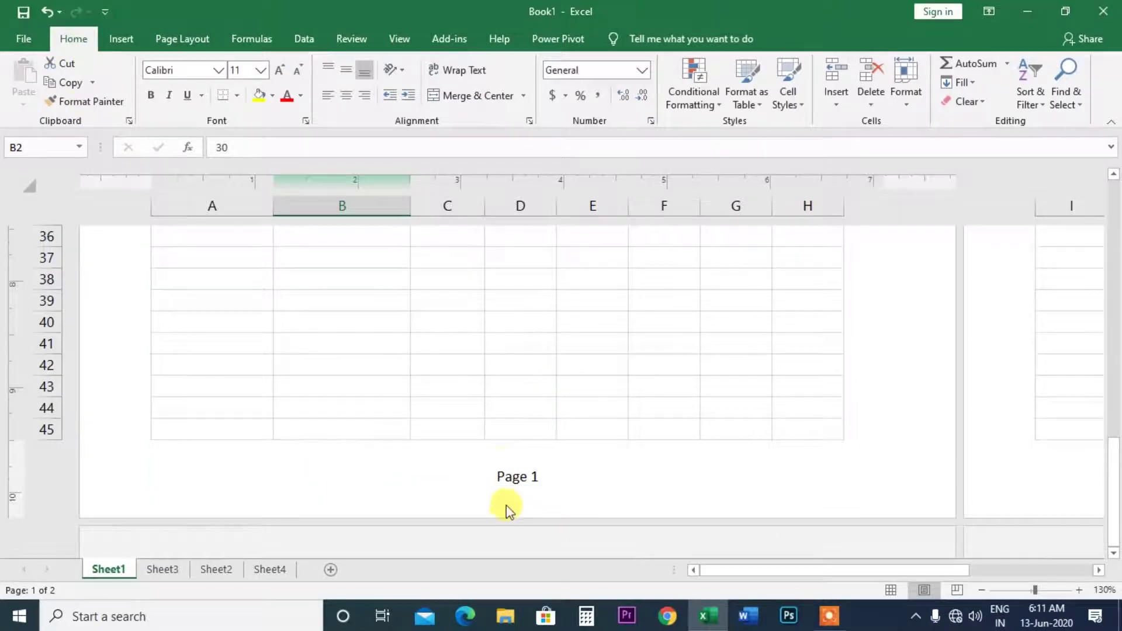
scroll(500, 443, up, 2)
scroll(467, 380, up, 5)
scroll(455, 335, up, 6)
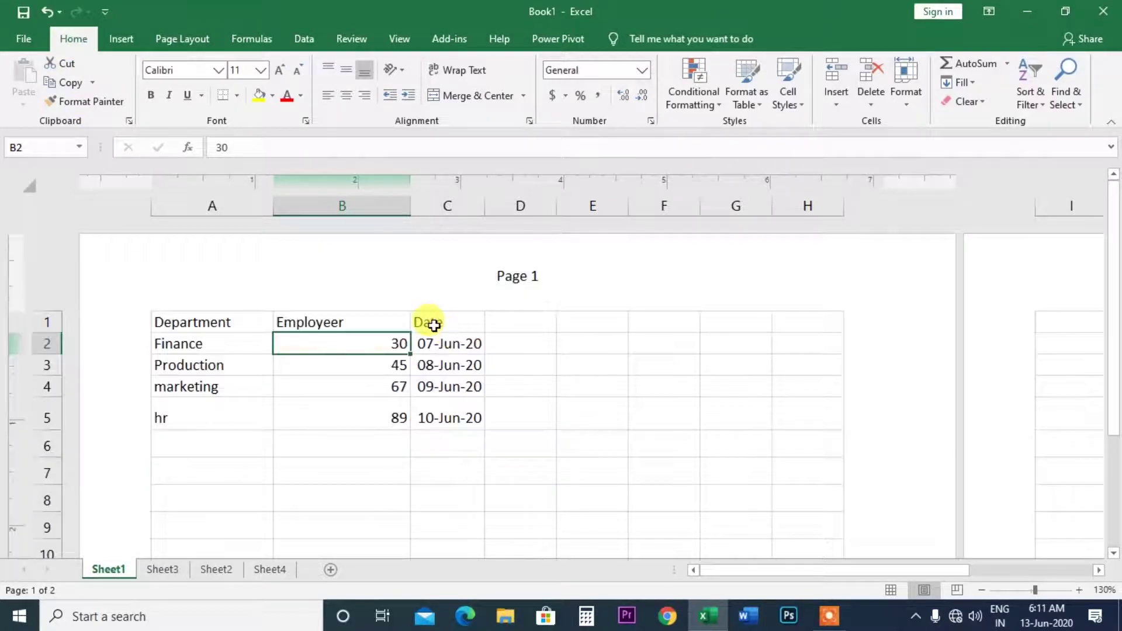
scroll(430, 339, down, 3)
scroll(429, 386, down, 4)
scroll(430, 438, down, 5)
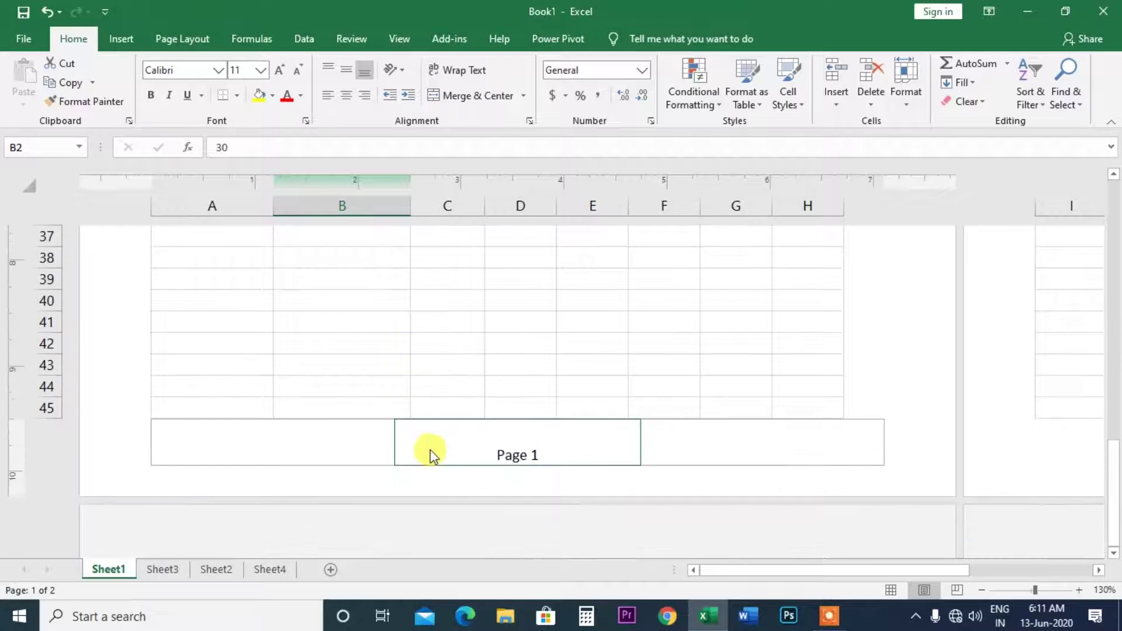
scroll(462, 456, up, 4)
scroll(488, 456, up, 8)
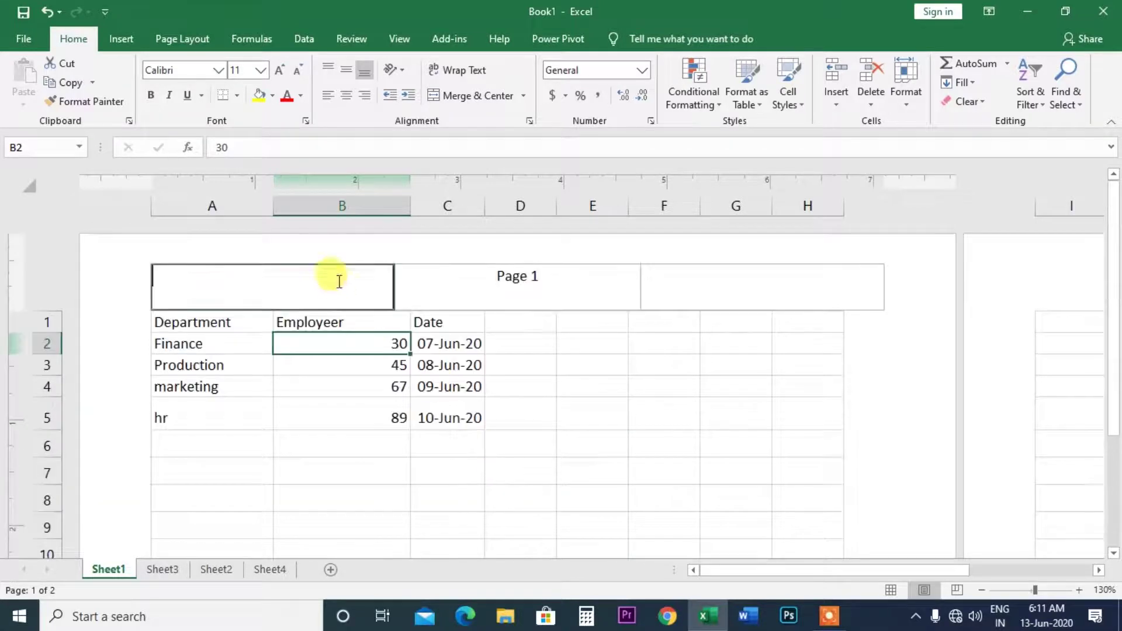
click(338, 280)
- Insert the Page Number code in the left header section, showing 1 and 2 on the pages
click(634, 39)
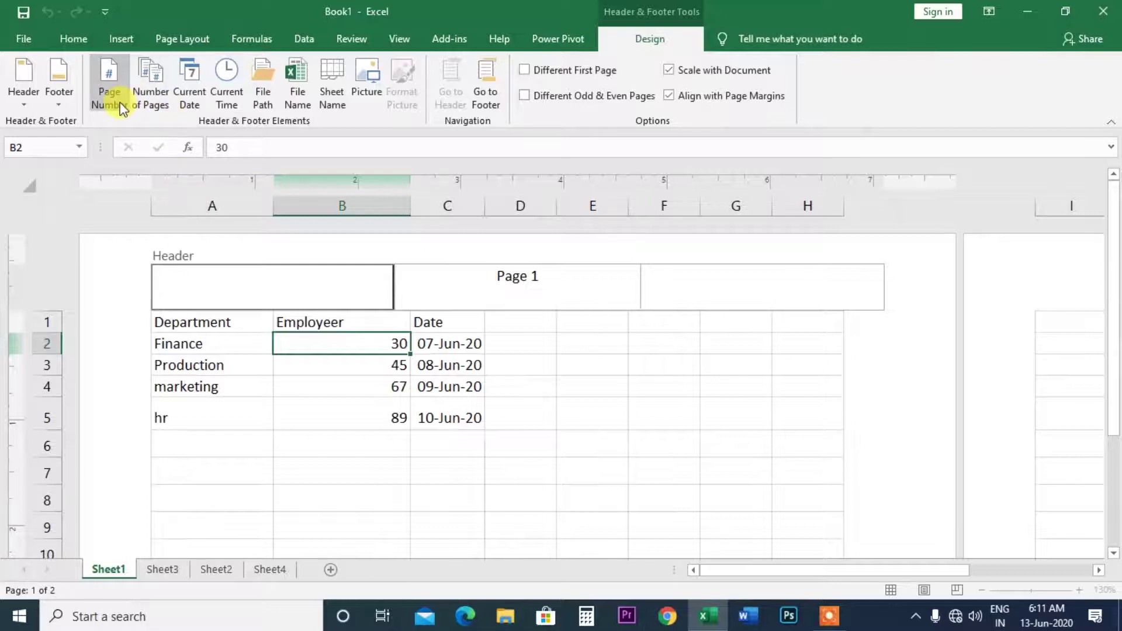
click(115, 106)
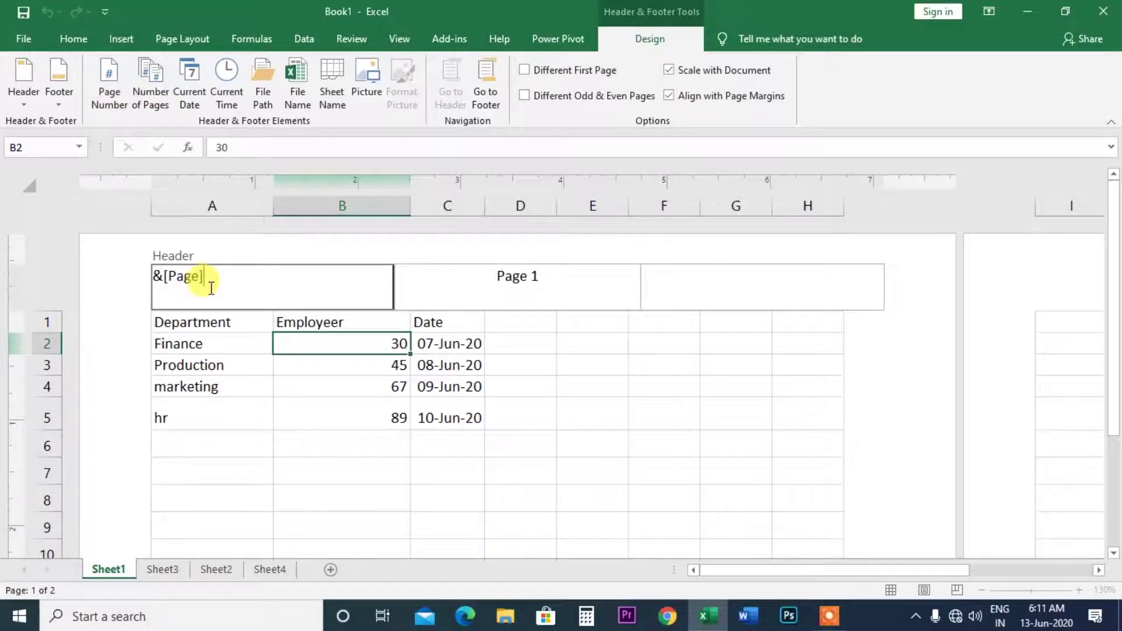
click(646, 320)
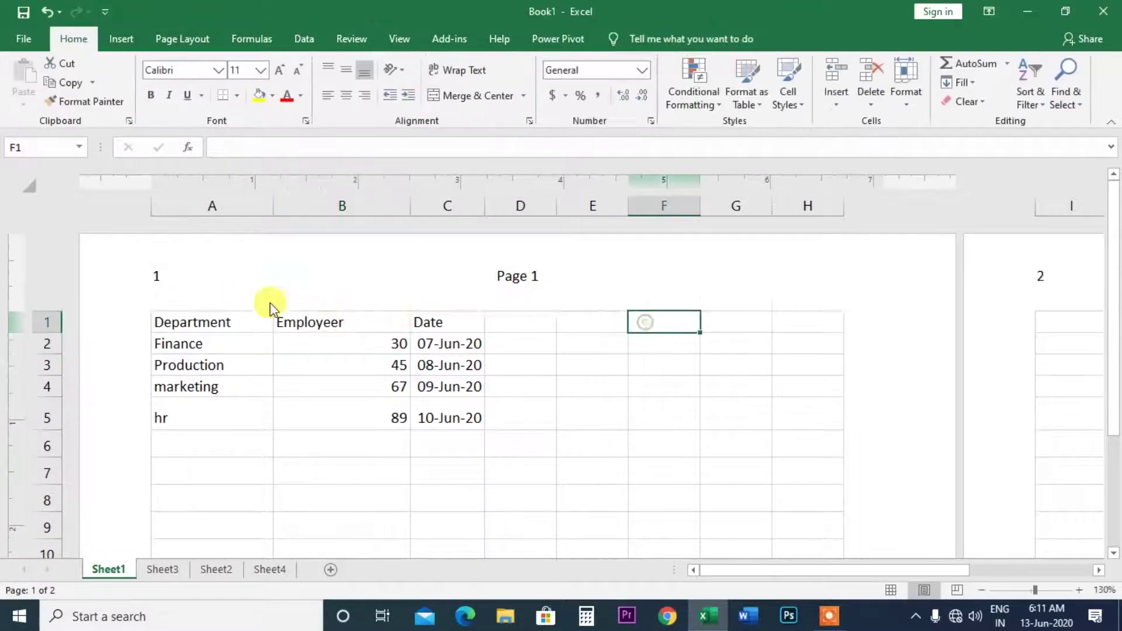
click(202, 270)
click(631, 381)
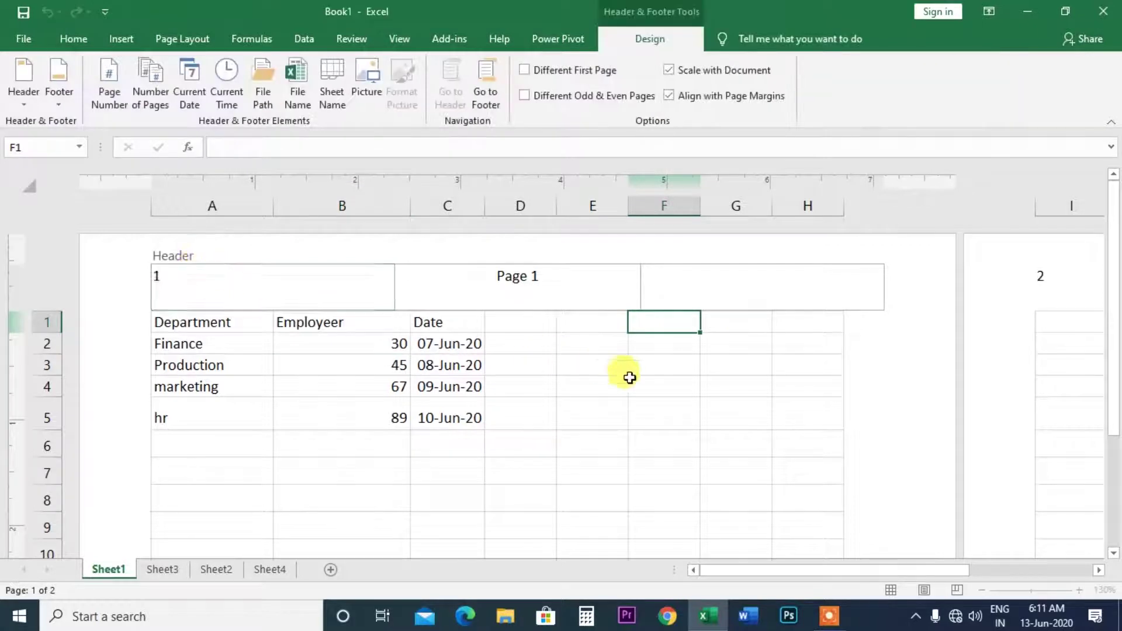
click(230, 289)
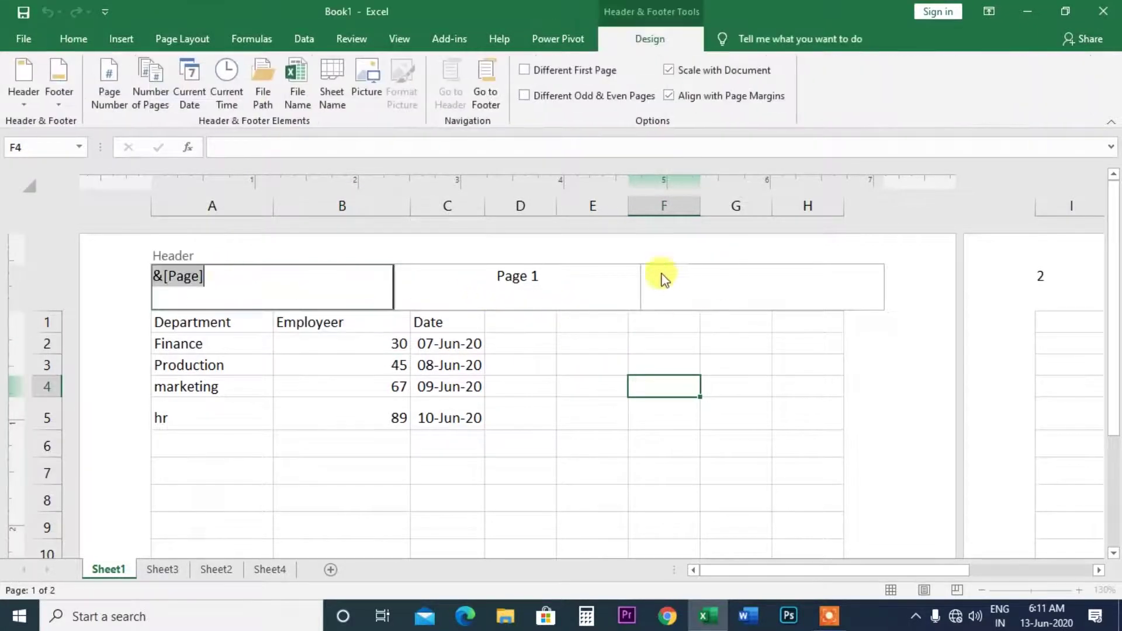
click(279, 244)
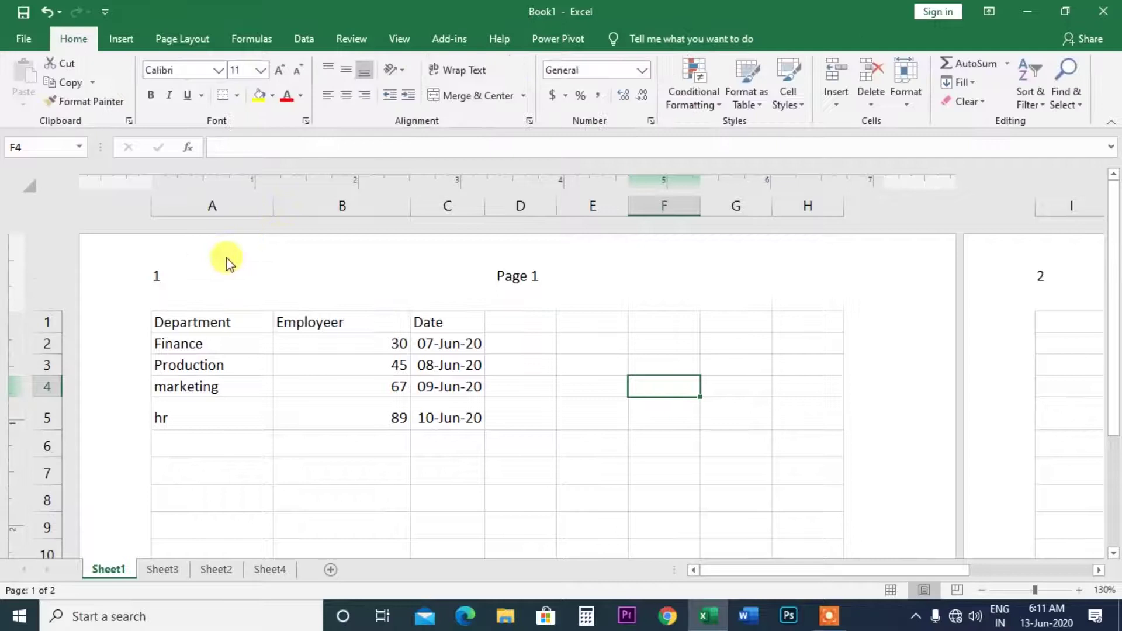
- Delete 'Page &[Page]' from the centre header and insert the Number of Pages code, showing 2
click(530, 286)
key(Delete)
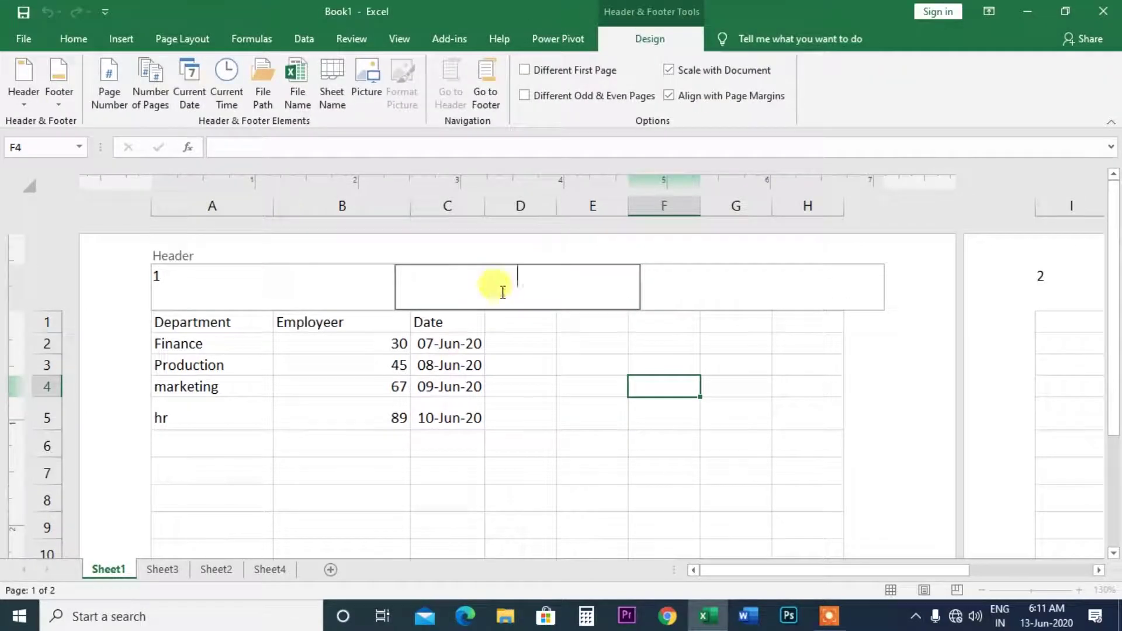
click(278, 294)
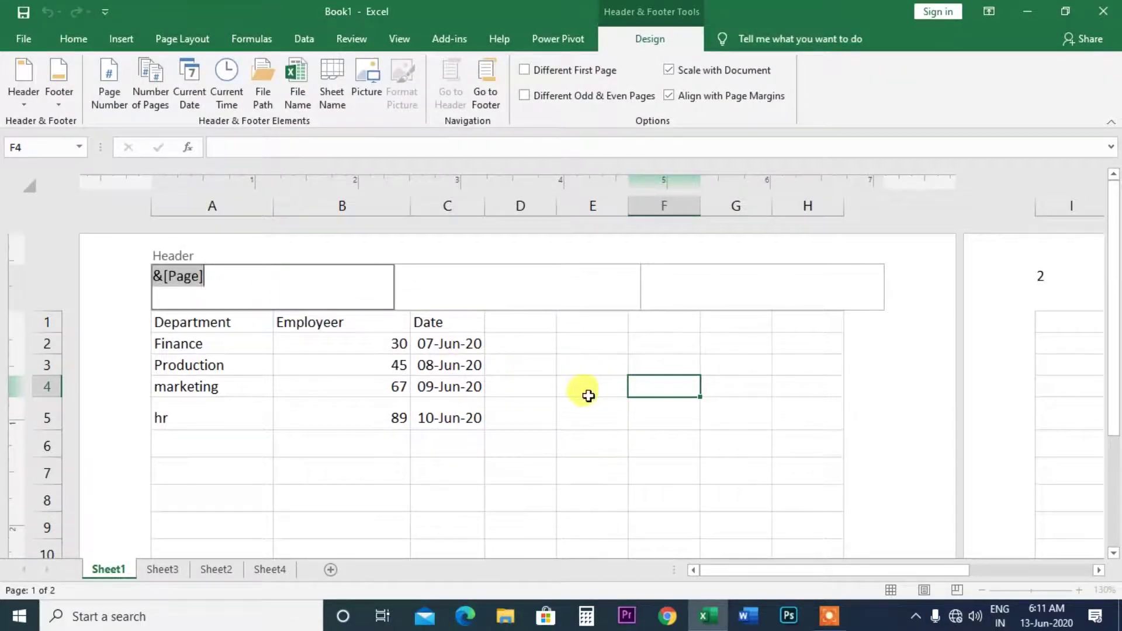
click(587, 391)
click(409, 305)
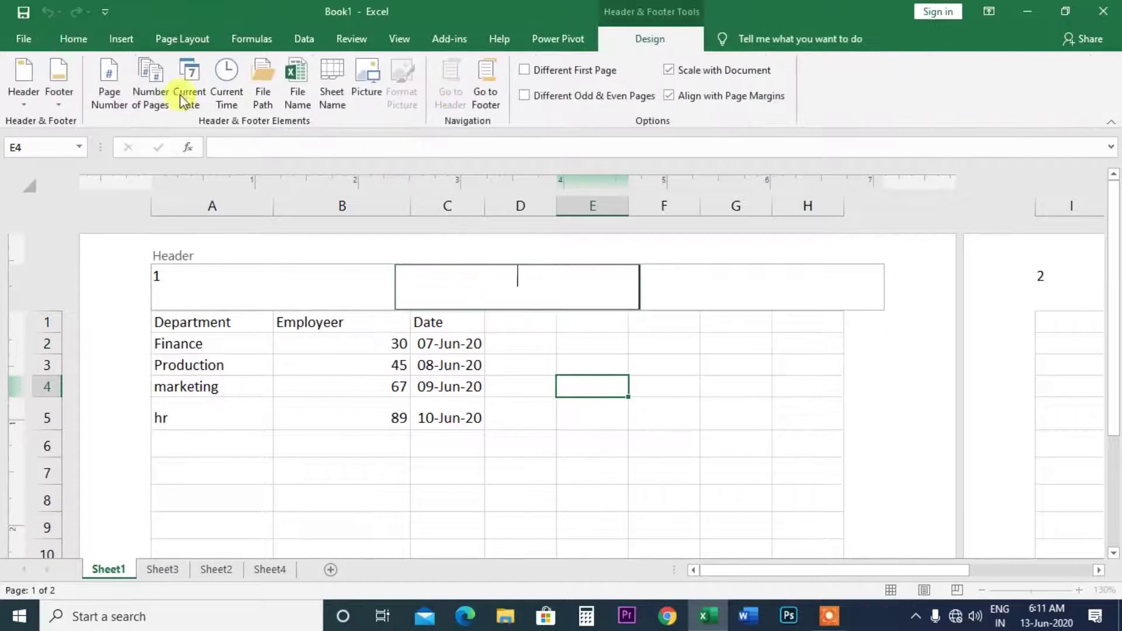
click(149, 95)
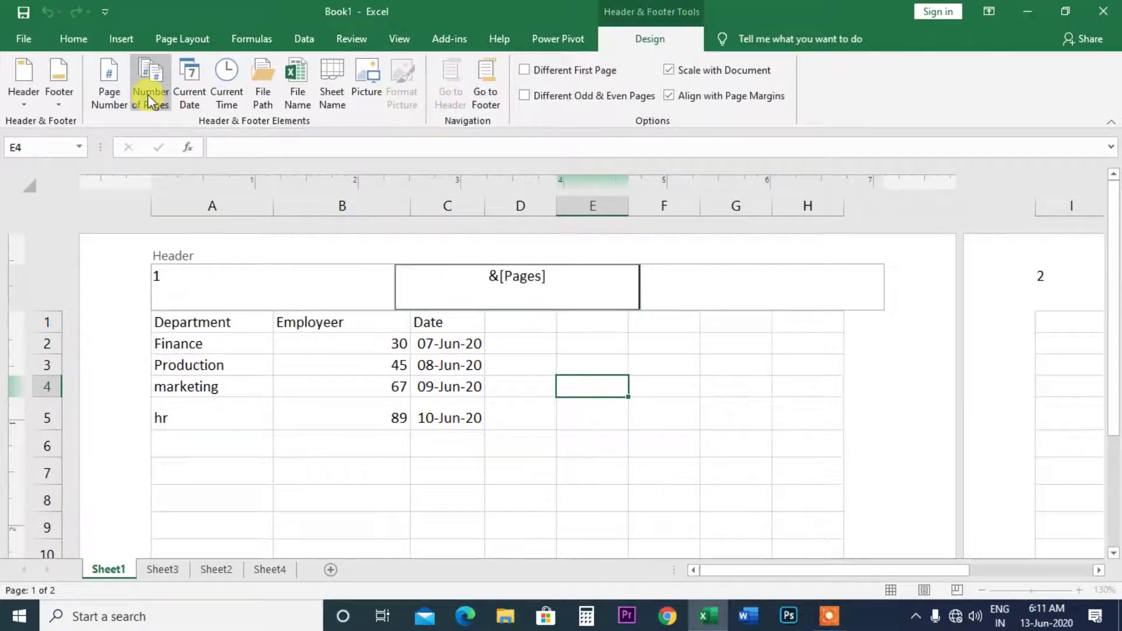
click(724, 252)
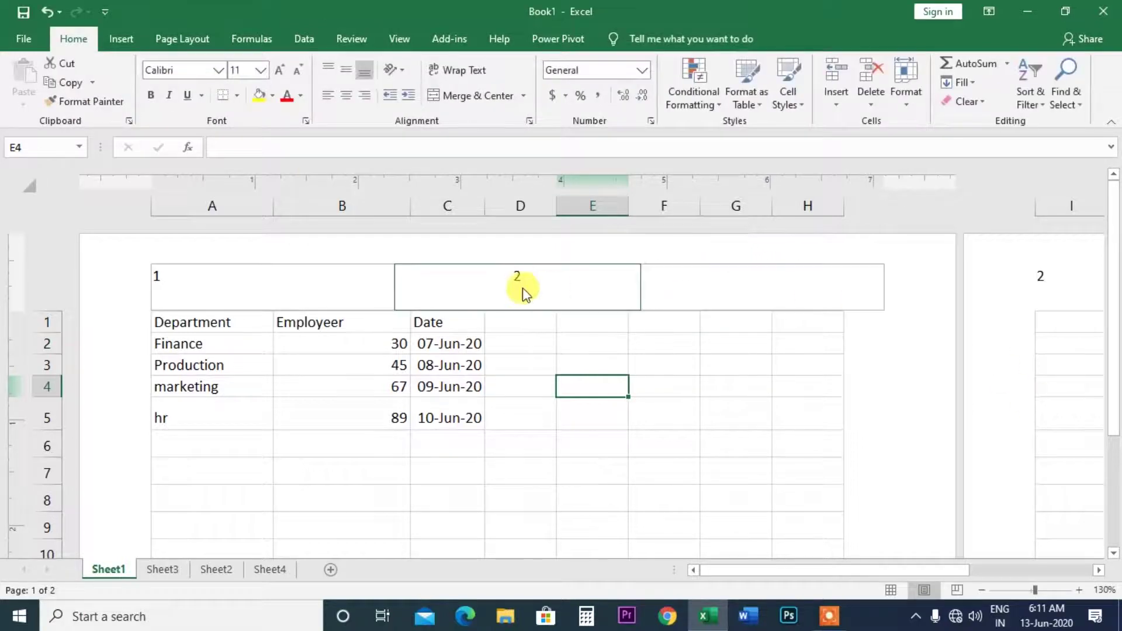
- Inspect the page-number codes in the centre and left header sections of both pages
drag(763, 575, 987, 576)
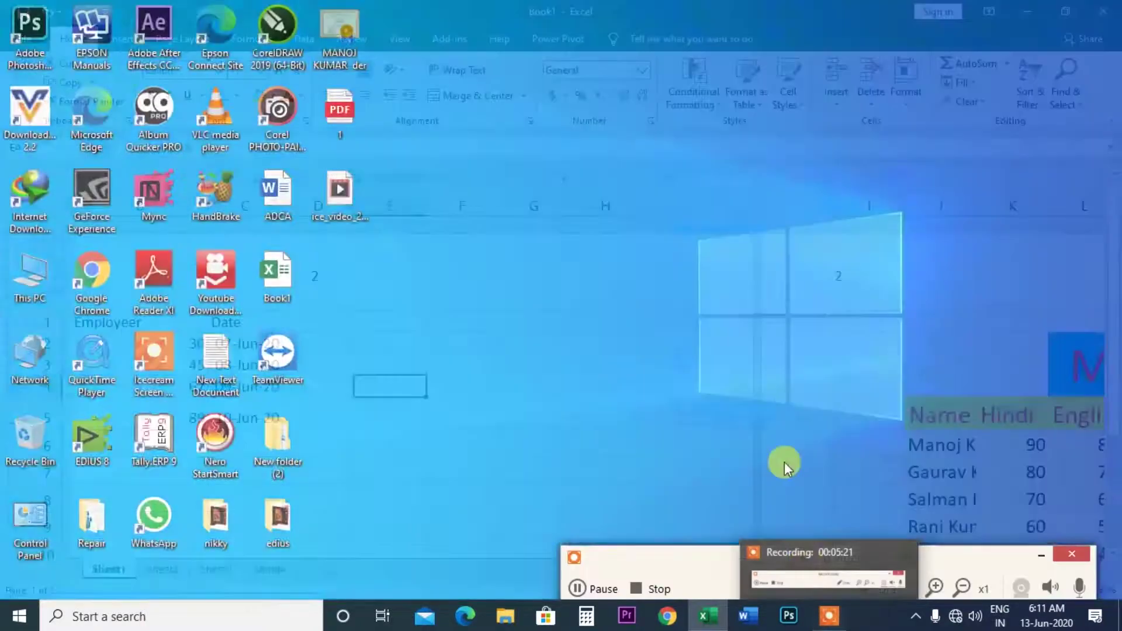
ctrl+scroll(784, 461, down, 3)
scroll(769, 450, down, 3)
scroll(770, 450, up, 2)
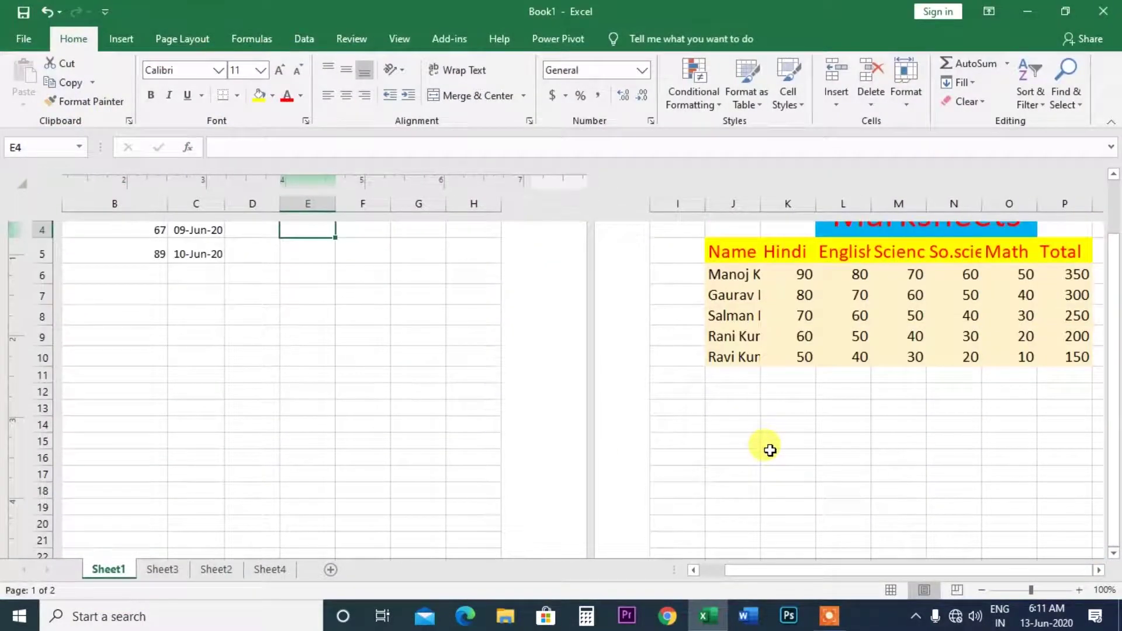
scroll(770, 450, up, 2)
click(251, 262)
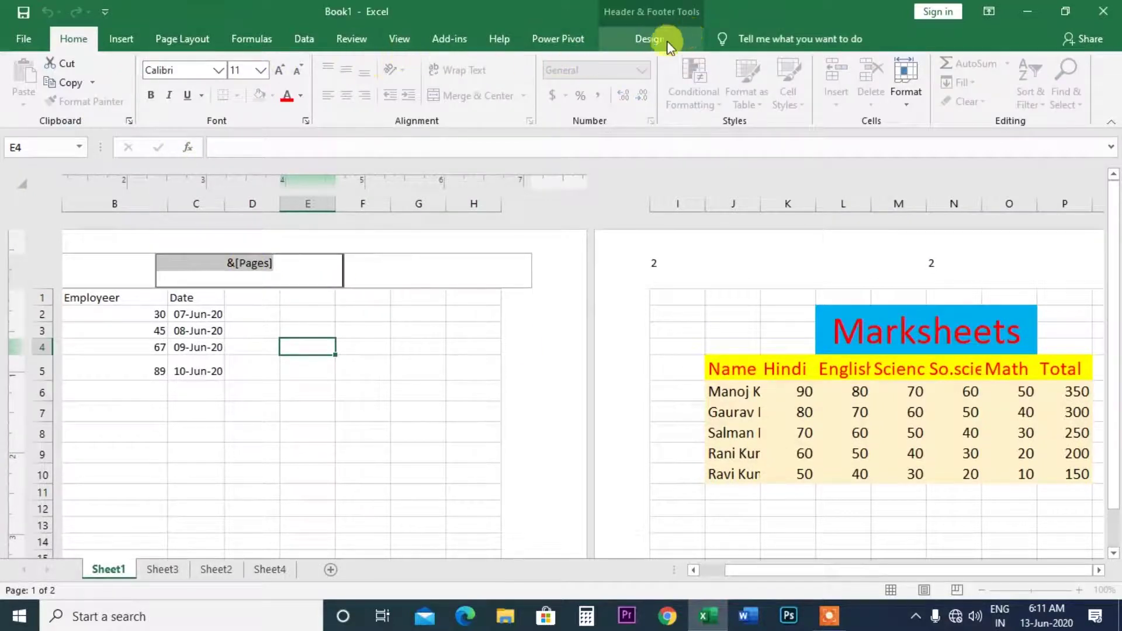
click(667, 40)
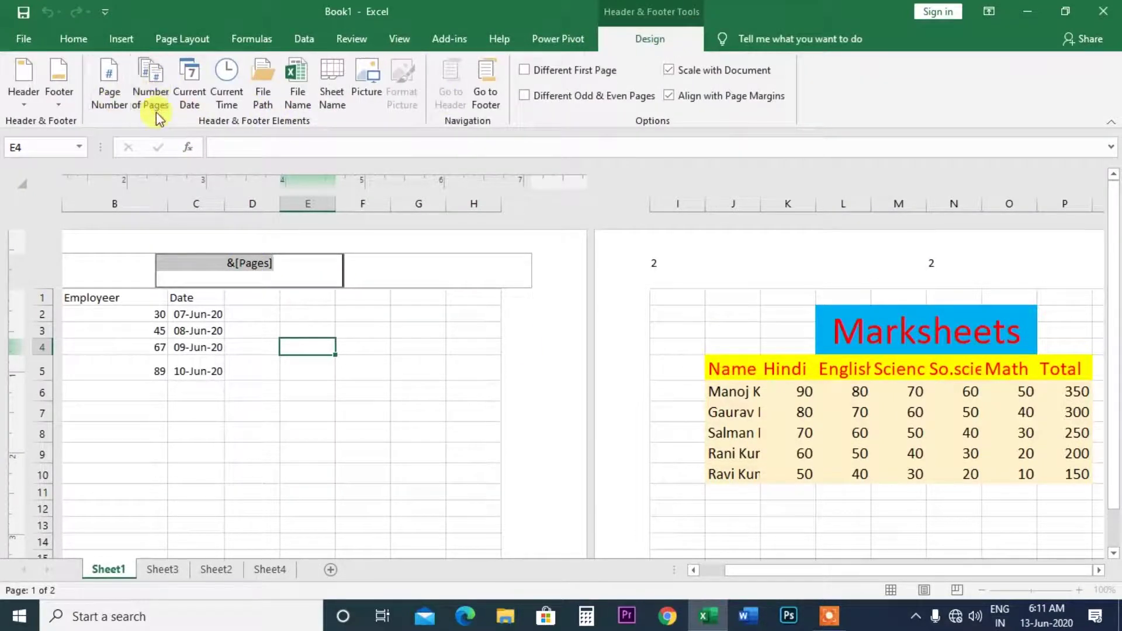
click(475, 345)
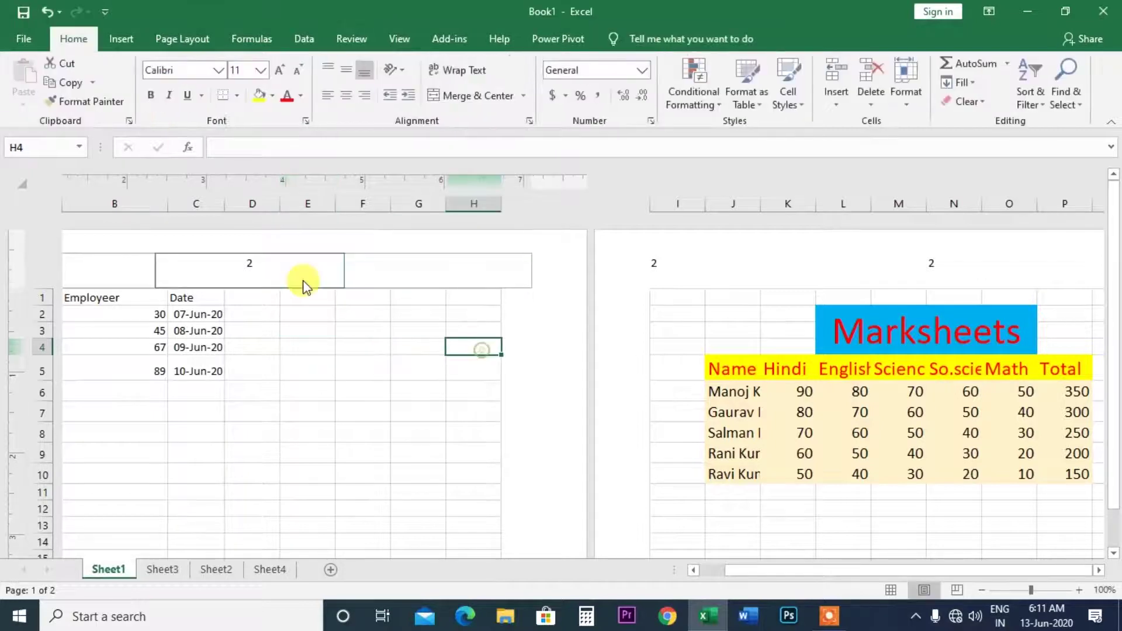
drag(751, 569, 714, 578)
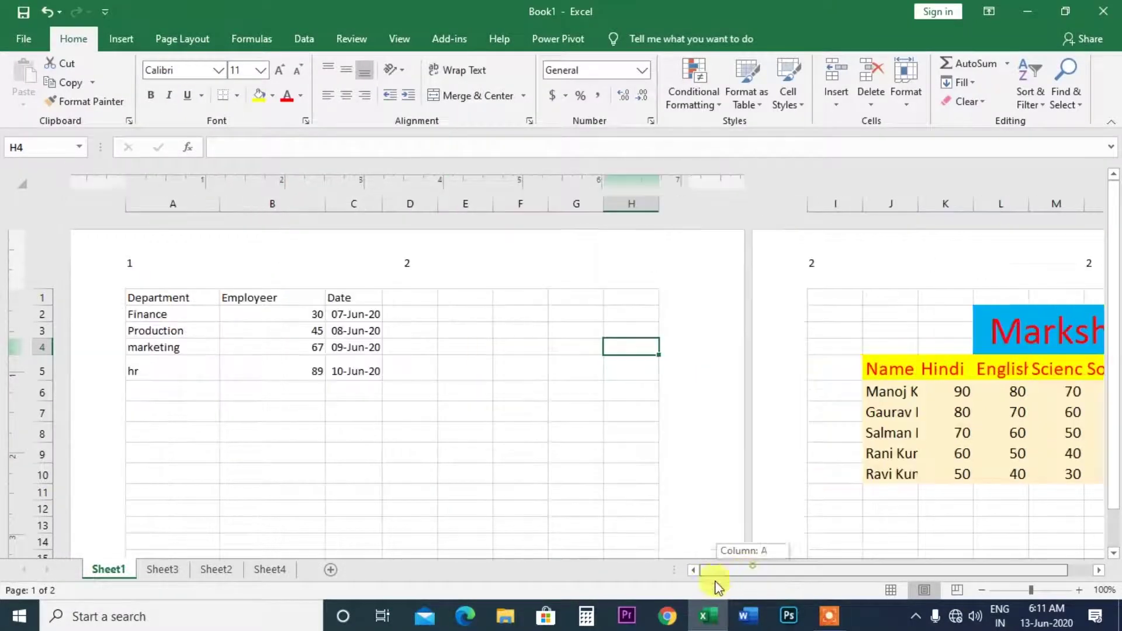
click(163, 264)
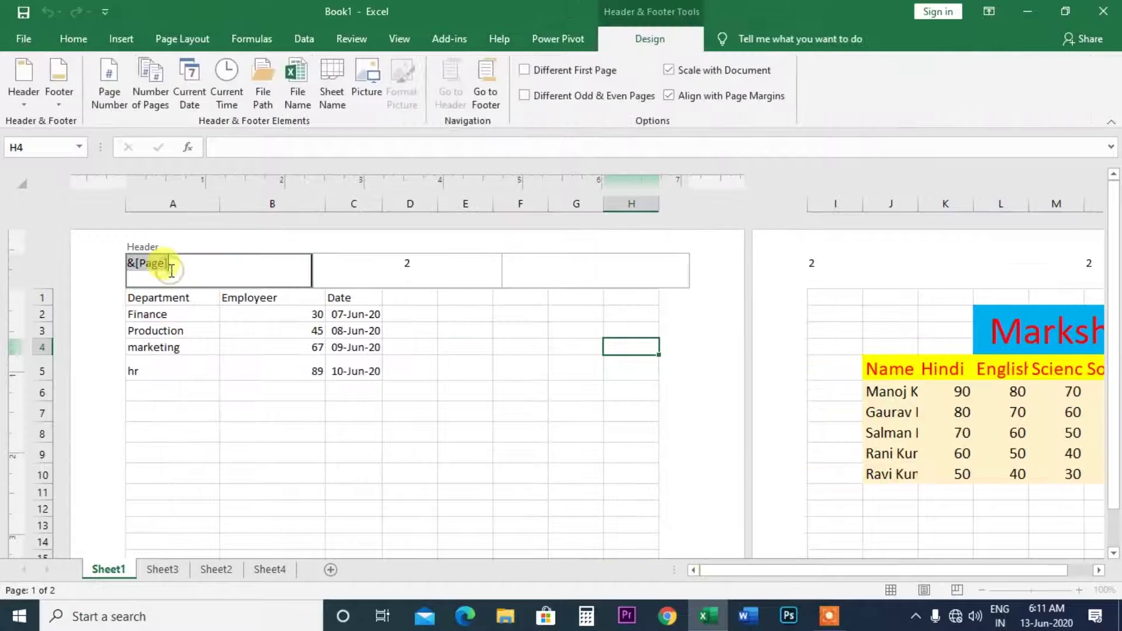
click(251, 373)
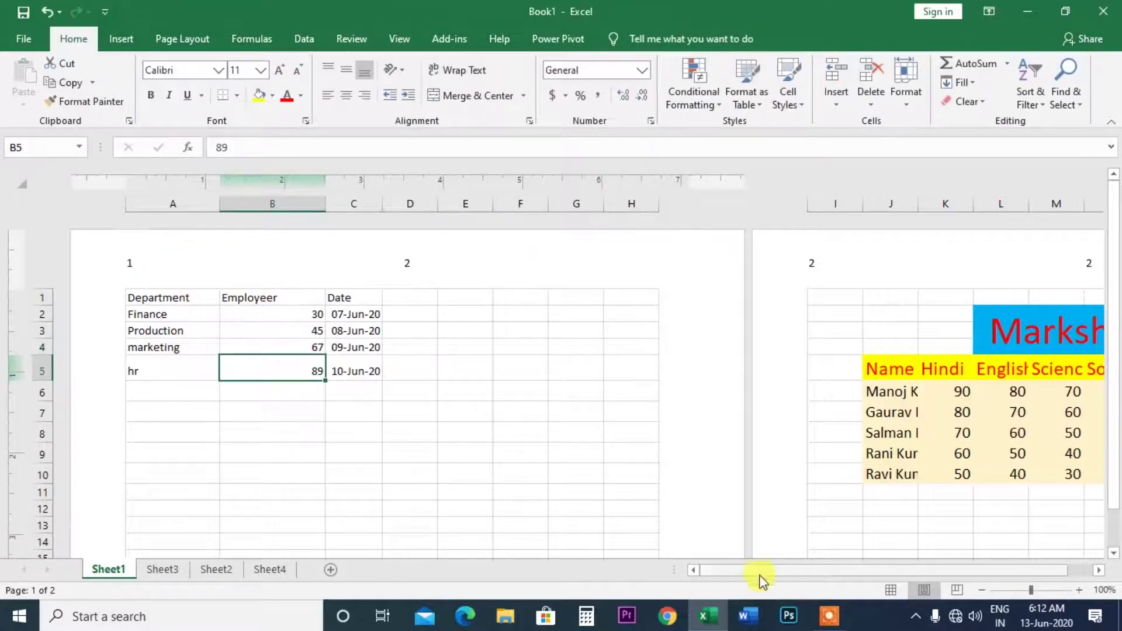
drag(758, 570, 864, 570)
click(725, 282)
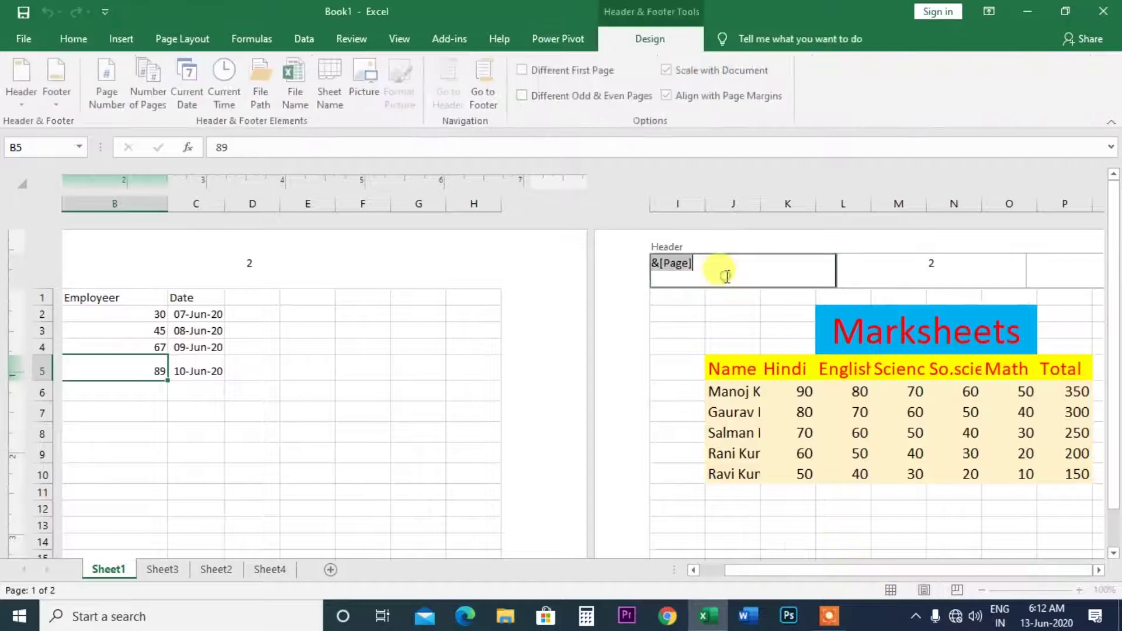
click(786, 314)
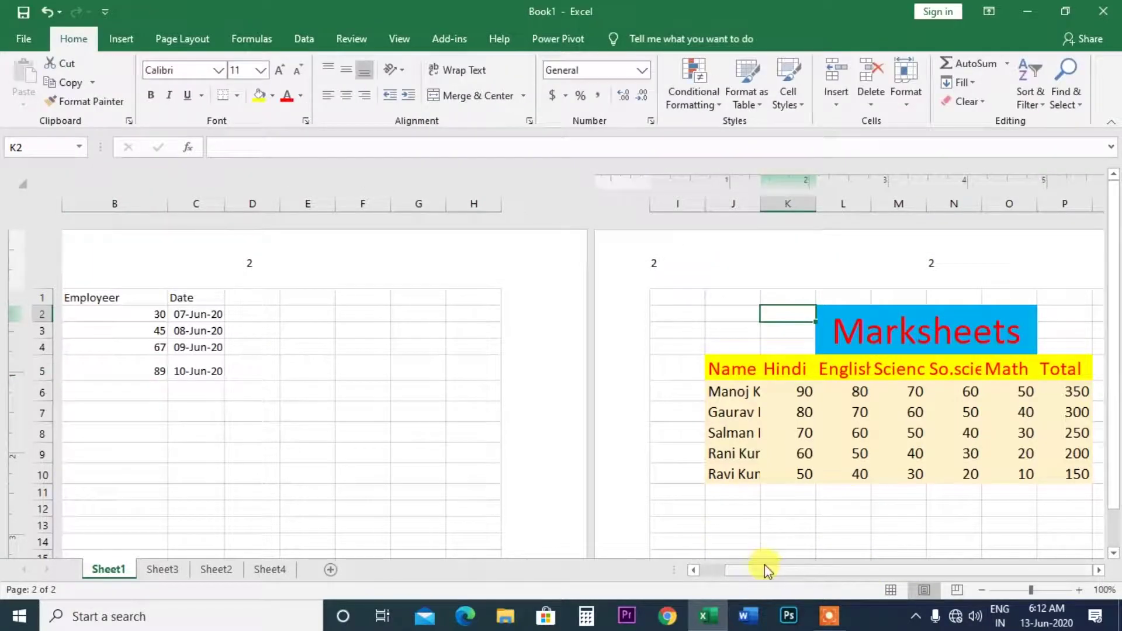
- Zoom the sheet to 150% and open page 2's left header section for editing
click(1078, 590)
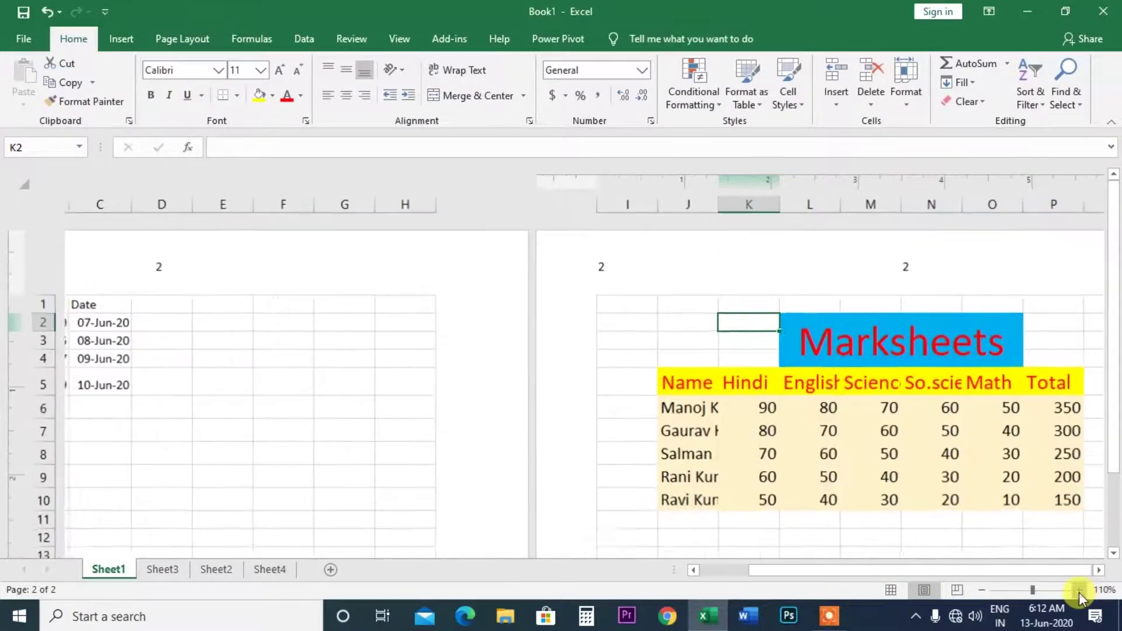
click(1078, 590)
click(1078, 590)
click(1078, 590)
click(1079, 590)
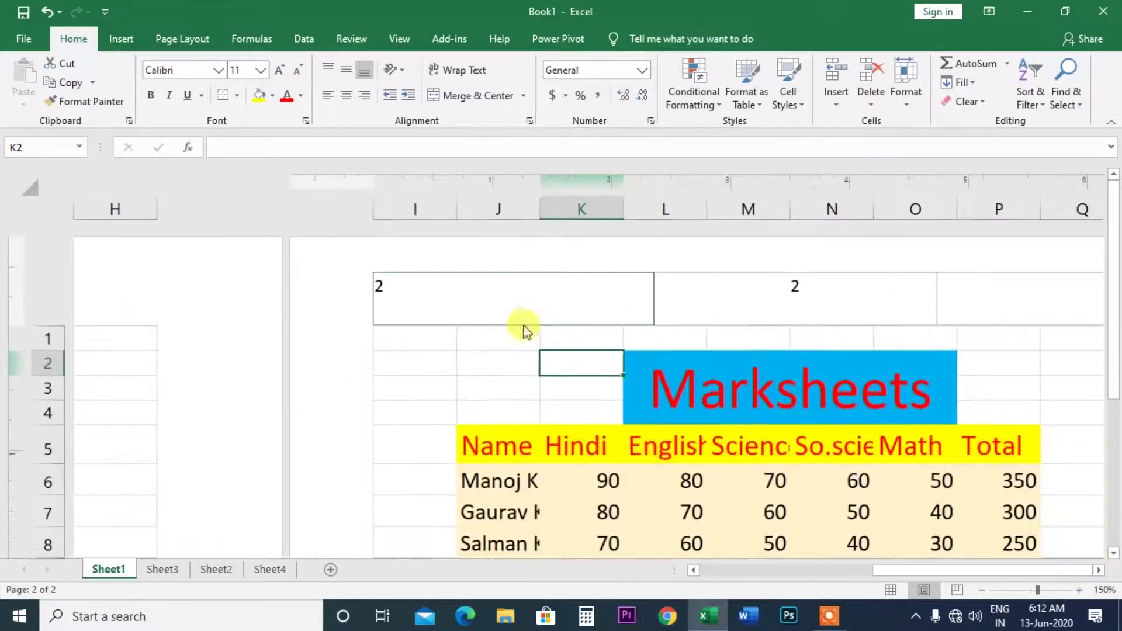
click(725, 392)
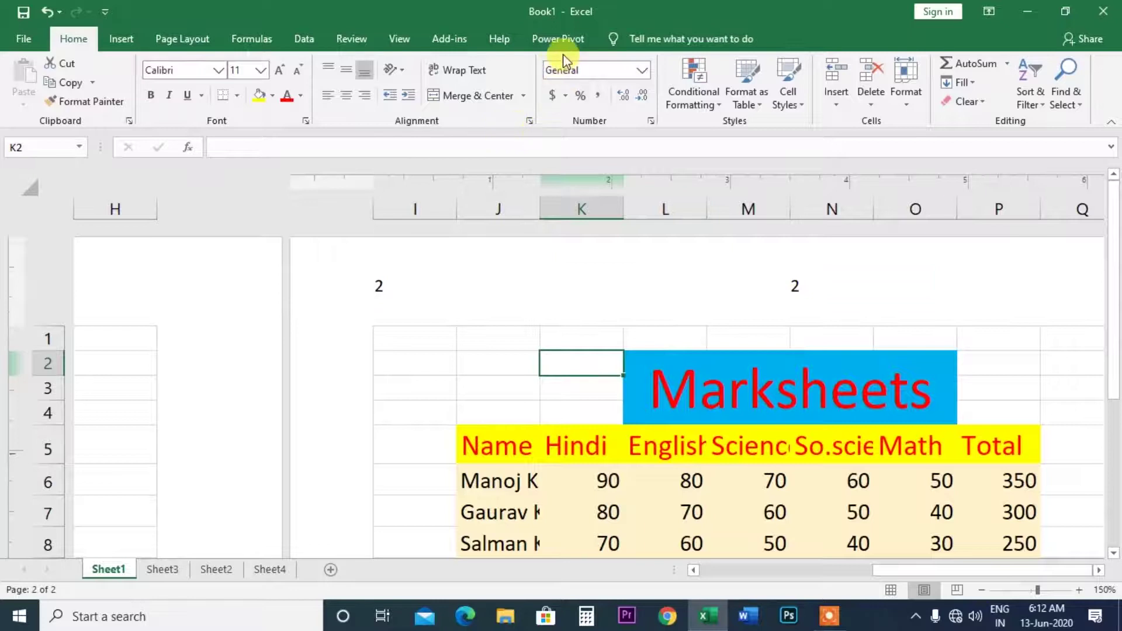
click(558, 308)
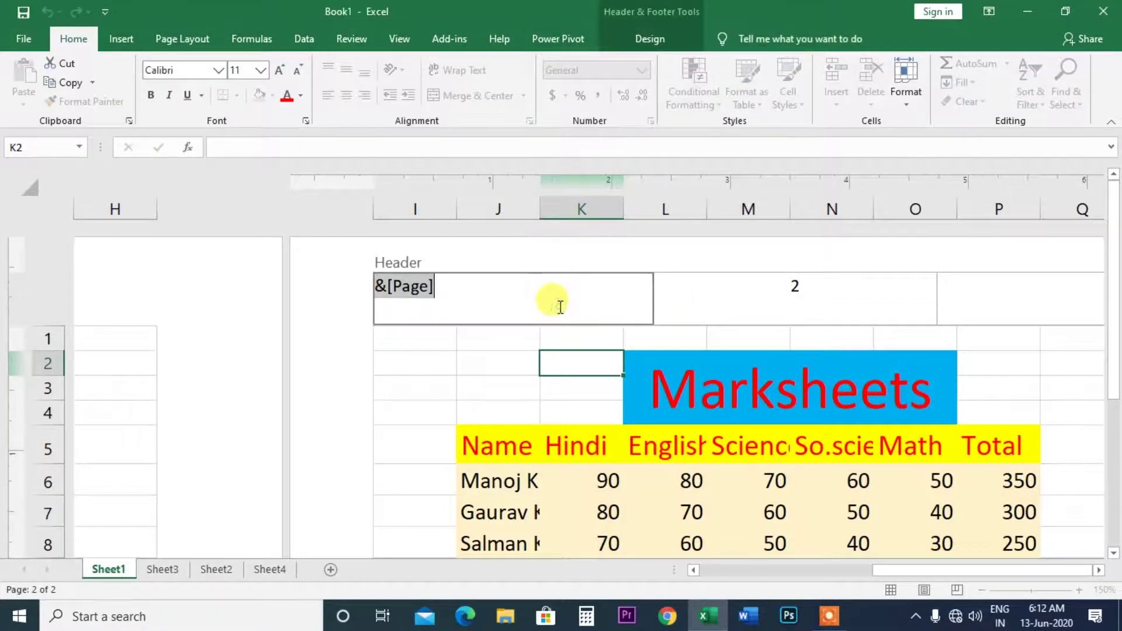
click(649, 38)
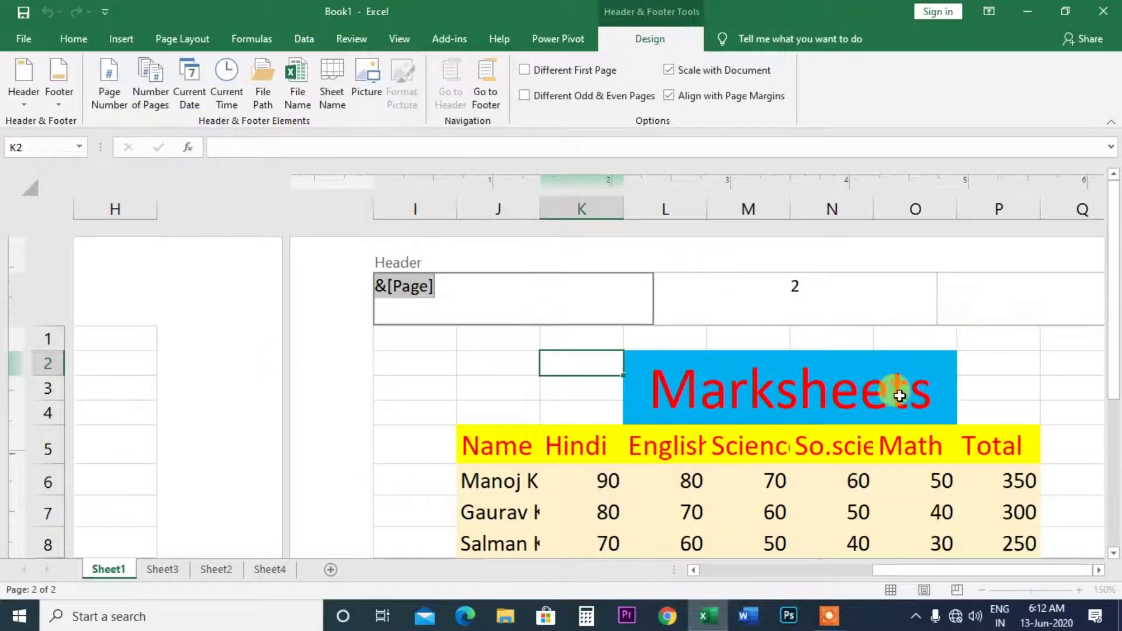
- Insert the Current Date field into the right header section so it shows 13-06-2020
click(972, 303)
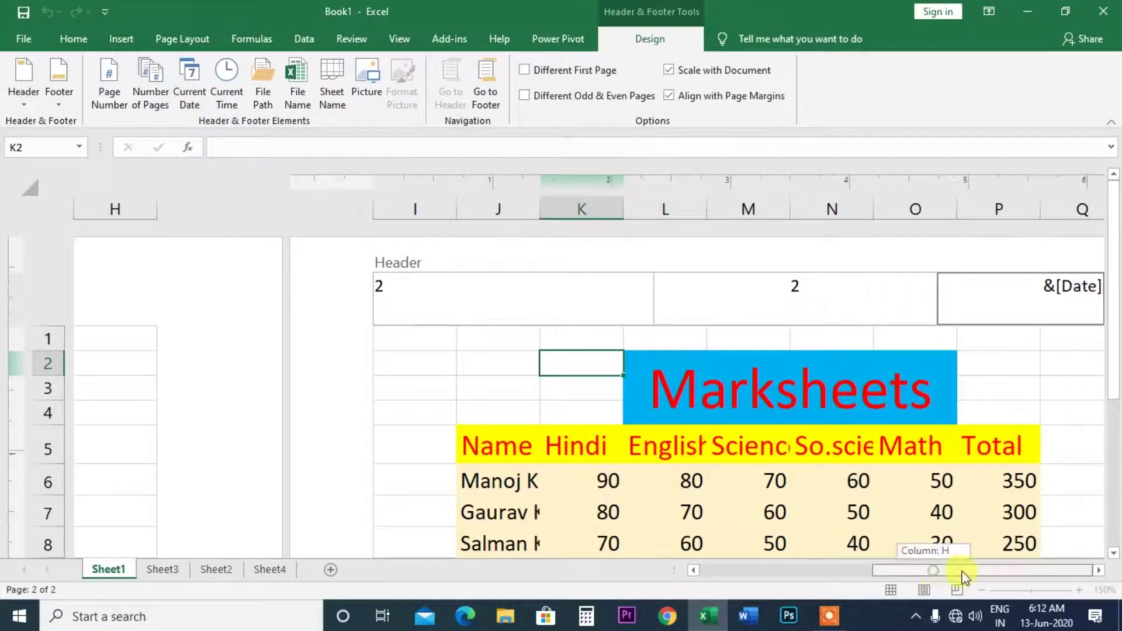
click(882, 280)
click(979, 260)
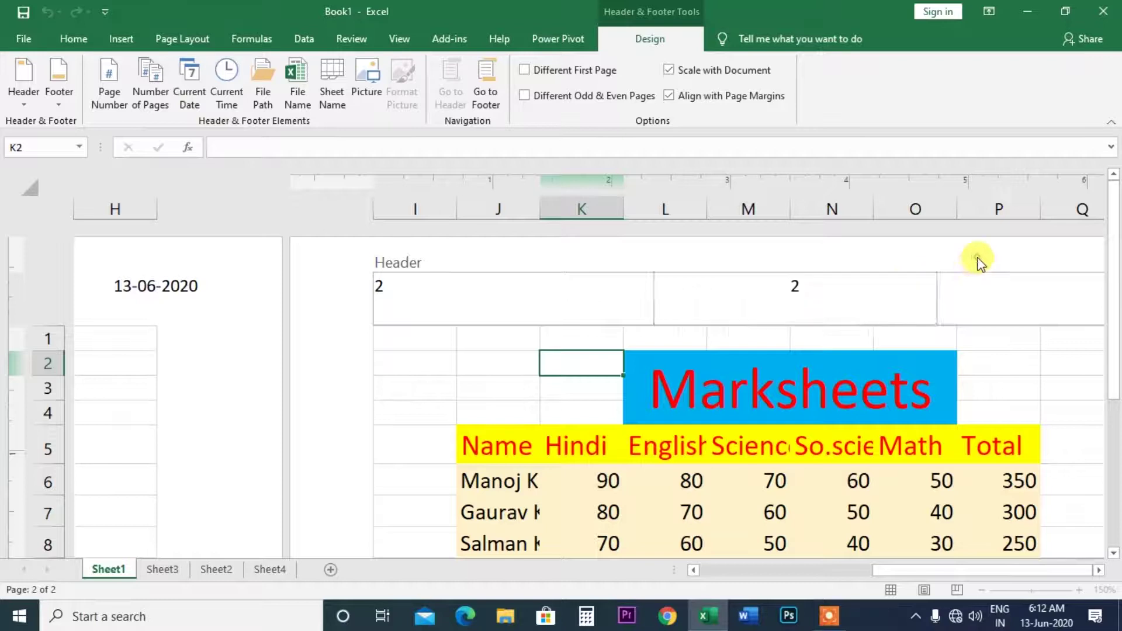
click(987, 282)
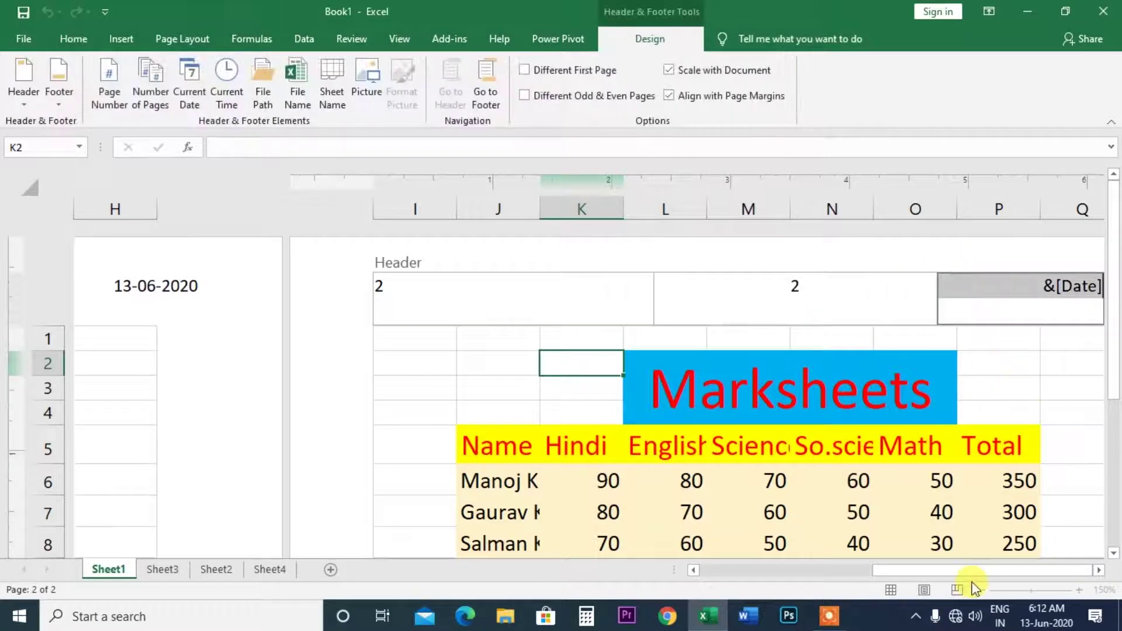
drag(1066, 577, 1088, 587)
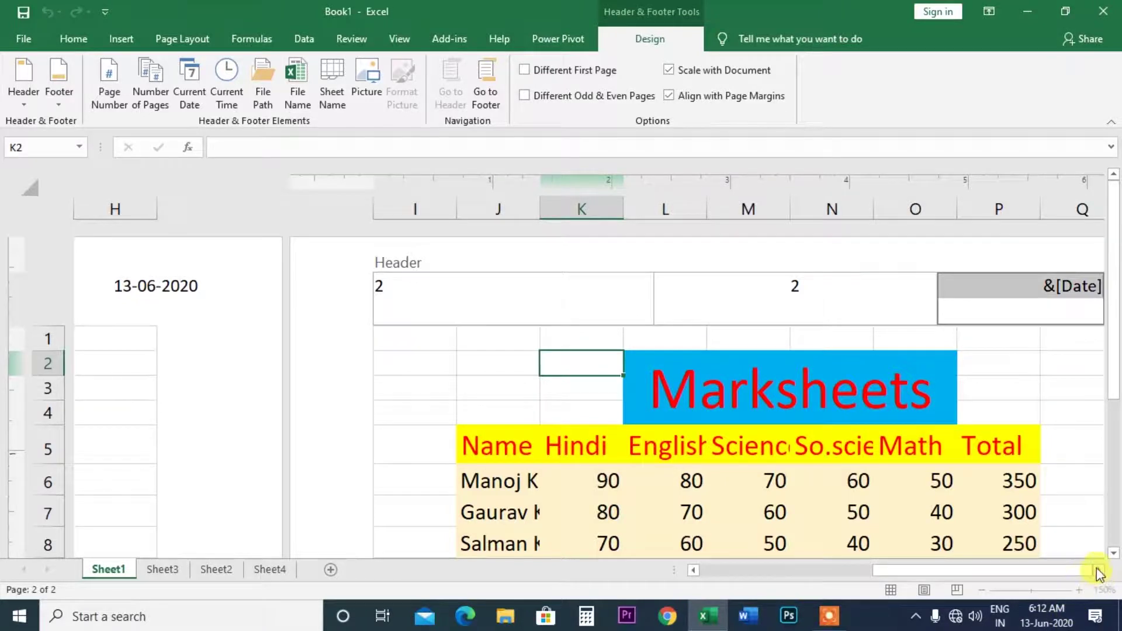
click(1098, 571)
click(1098, 571)
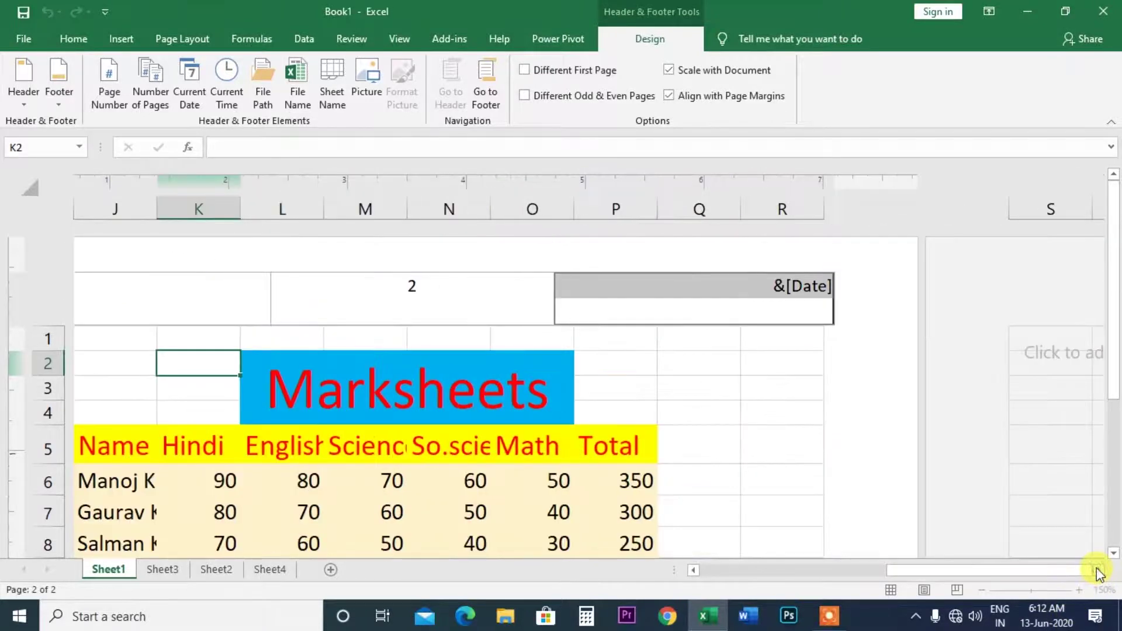
click(881, 344)
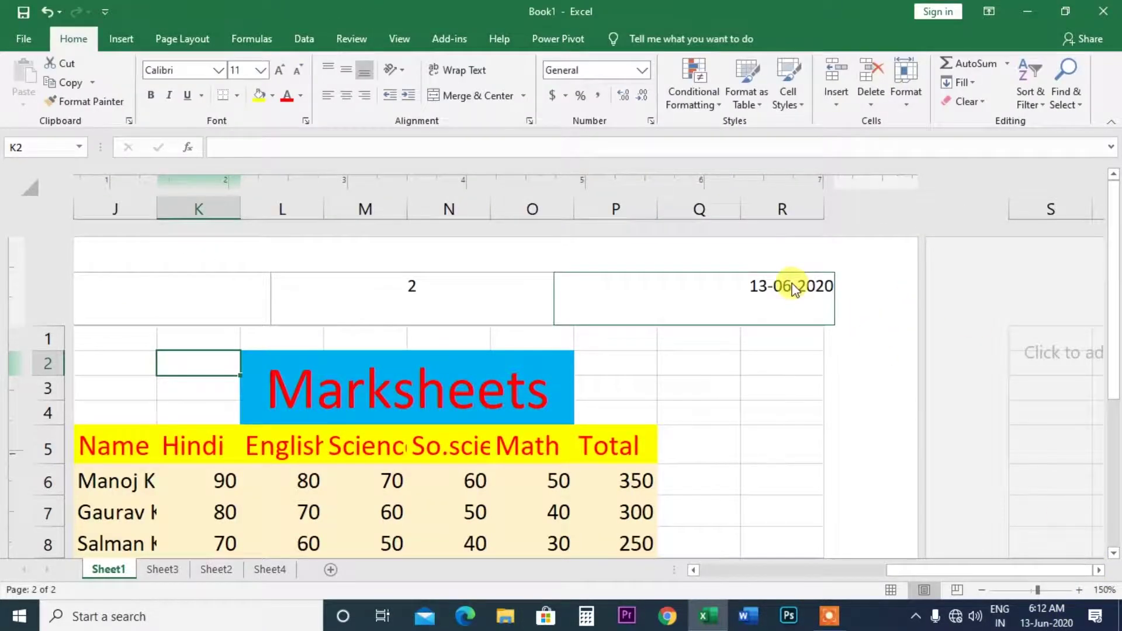
scroll(751, 413, down, 3)
scroll(751, 413, up, 3)
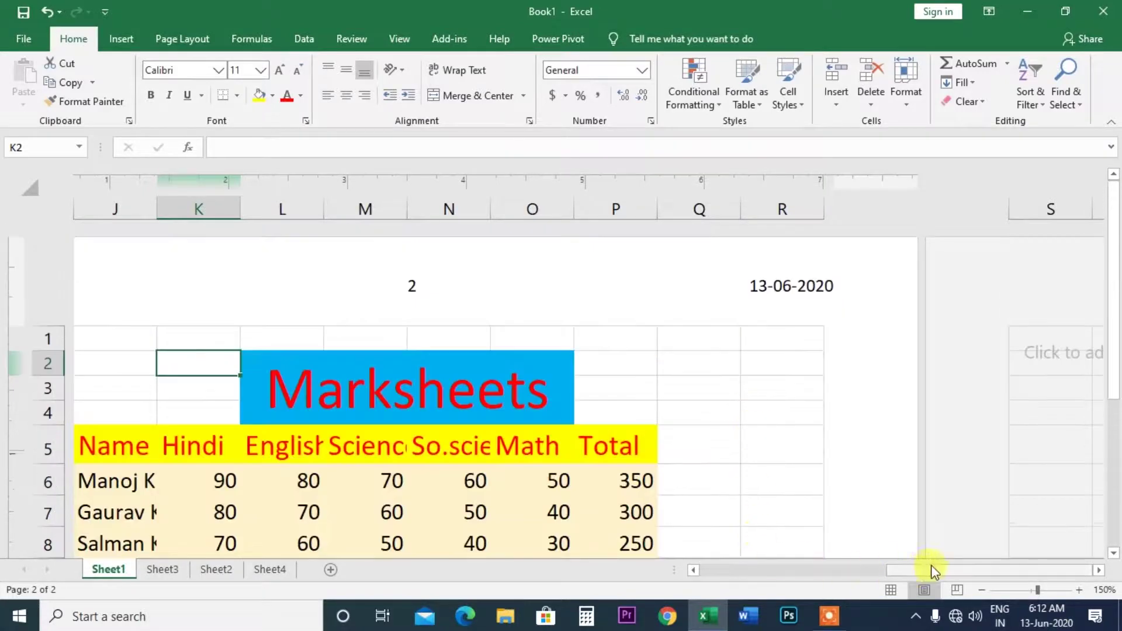
drag(933, 570, 771, 569)
- Select cell A6 and bring page 1's footer into view
scroll(341, 465, down, 3)
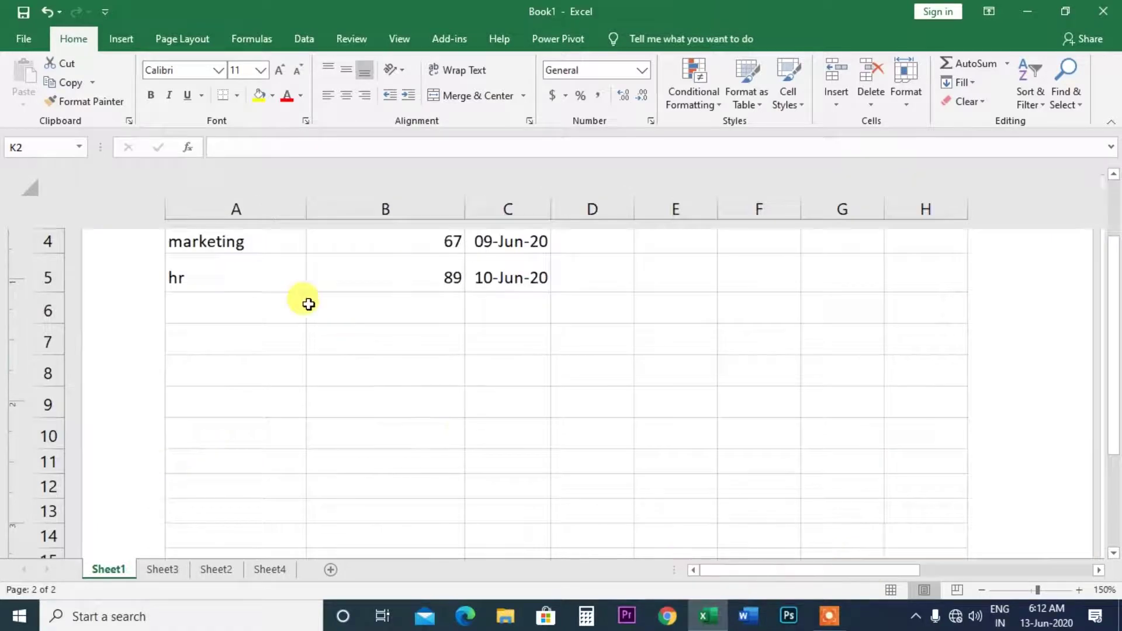
scroll(309, 304, up, 3)
scroll(301, 298, down, 4)
scroll(298, 295, up, 1)
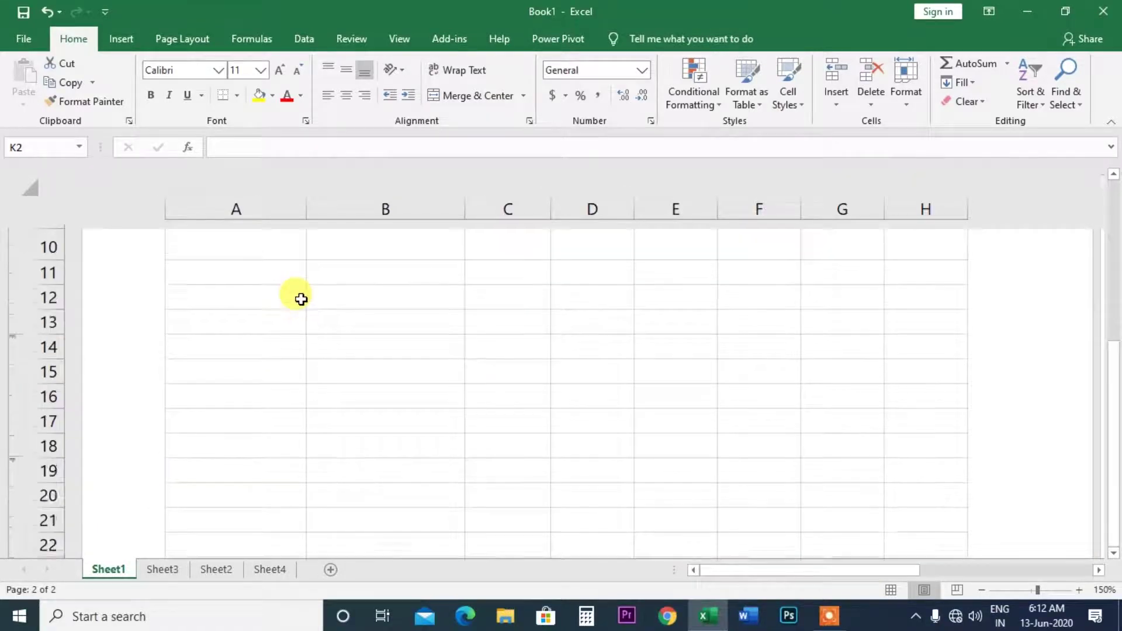
scroll(298, 295, up, 2)
scroll(299, 304, up, 2)
click(268, 474)
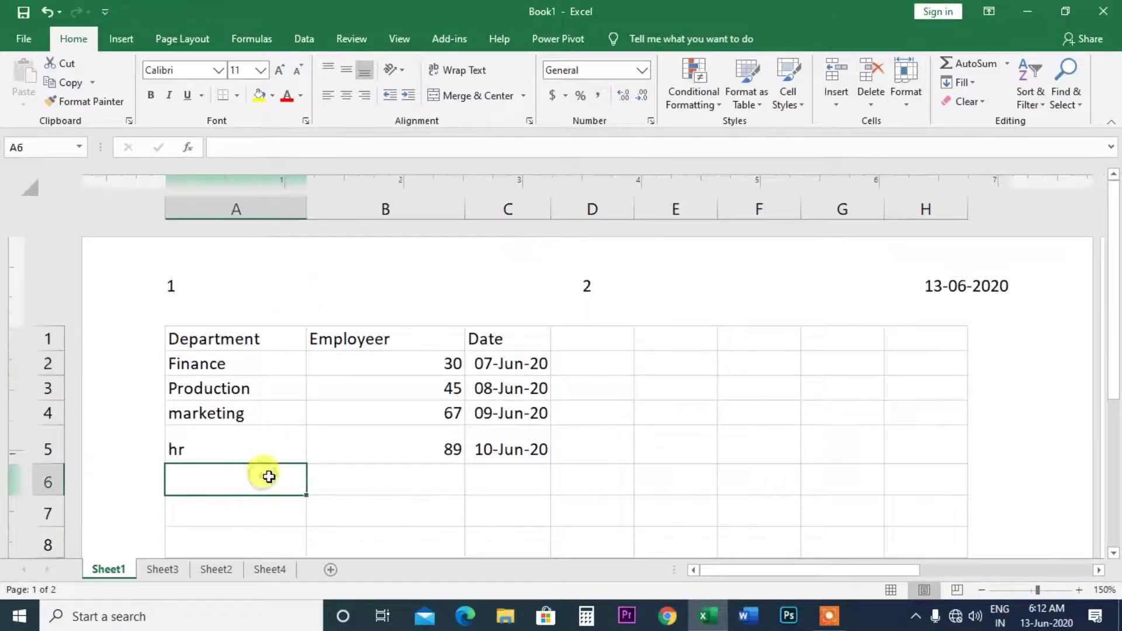
scroll(268, 475, down, 4)
scroll(269, 475, down, 3)
scroll(269, 475, down, 3)
scroll(268, 468, down, 3)
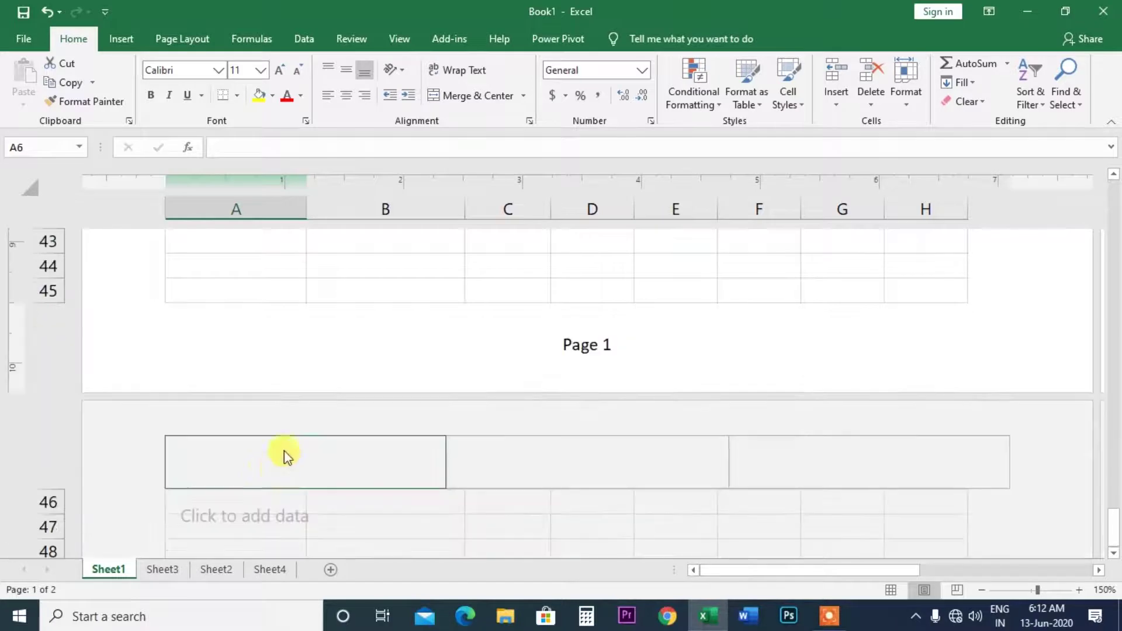
- Insert the Current Time field into the left footer section, showing 6:13 AM
click(349, 343)
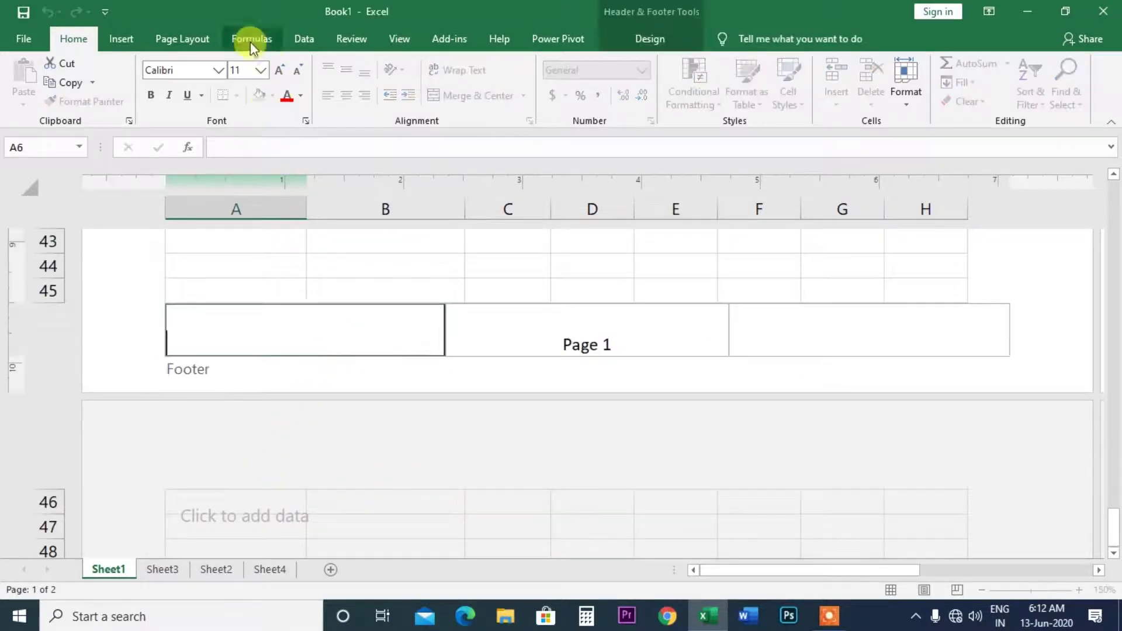
click(655, 51)
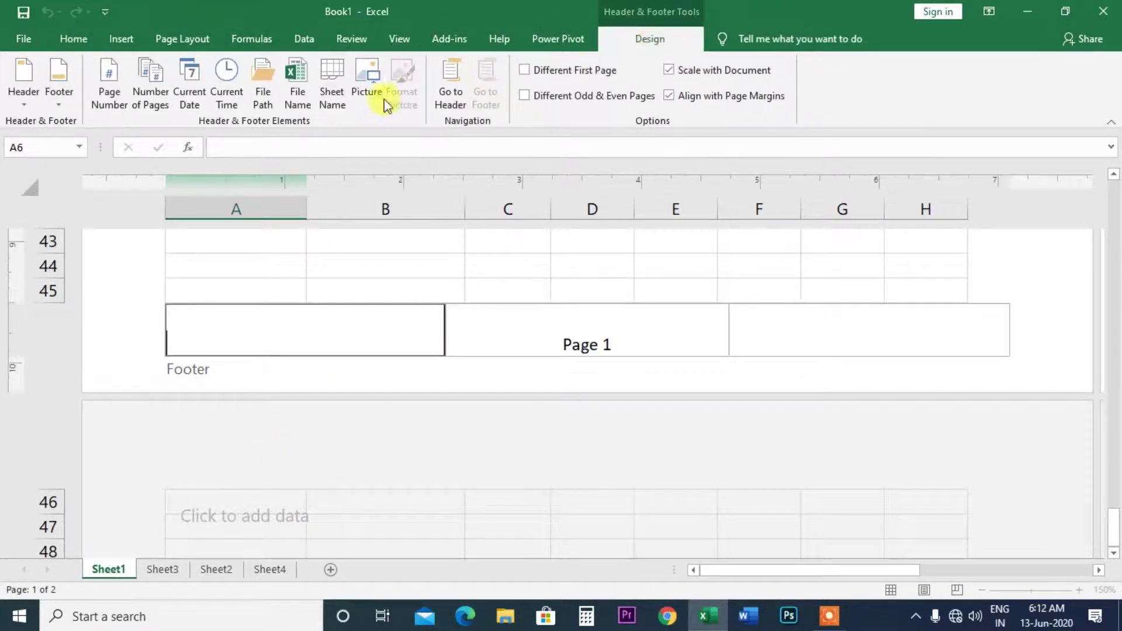
click(227, 94)
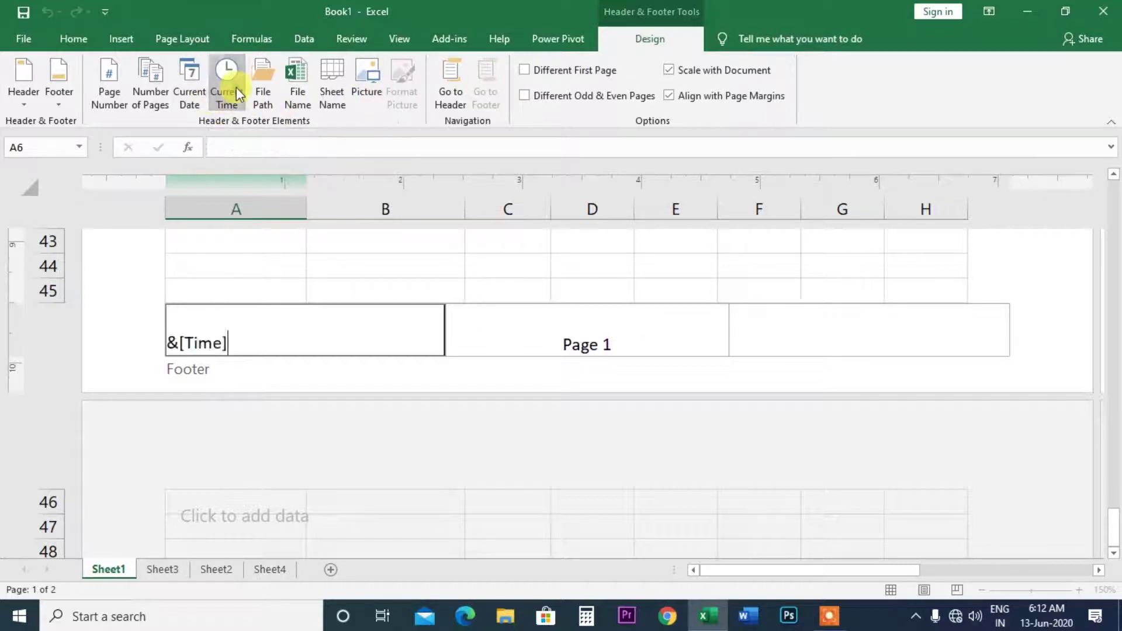
click(160, 352)
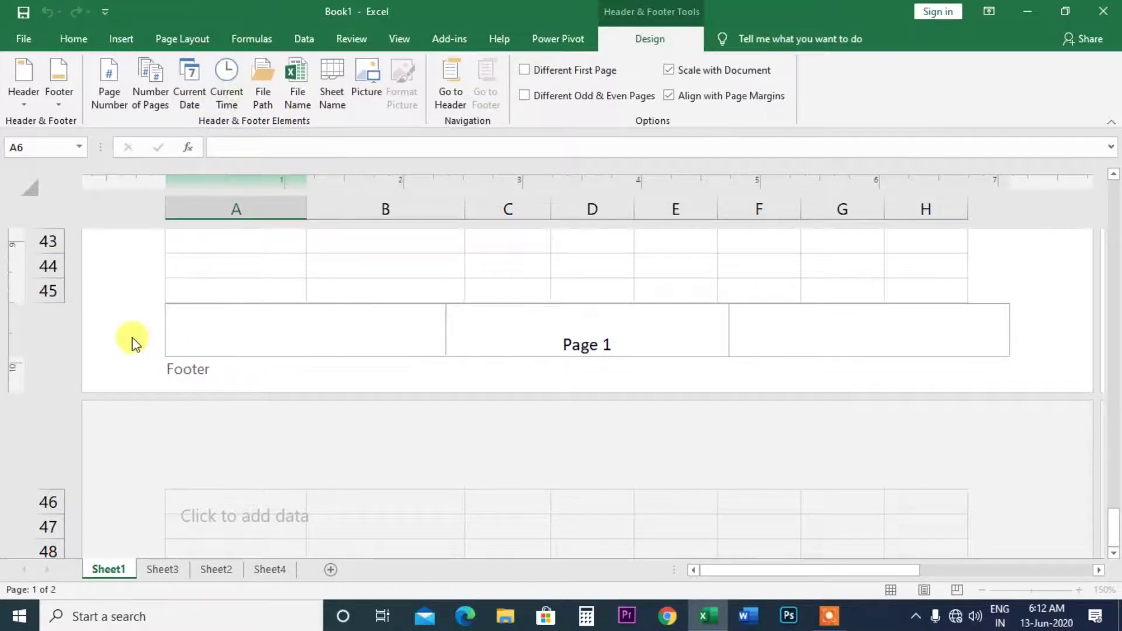
click(577, 346)
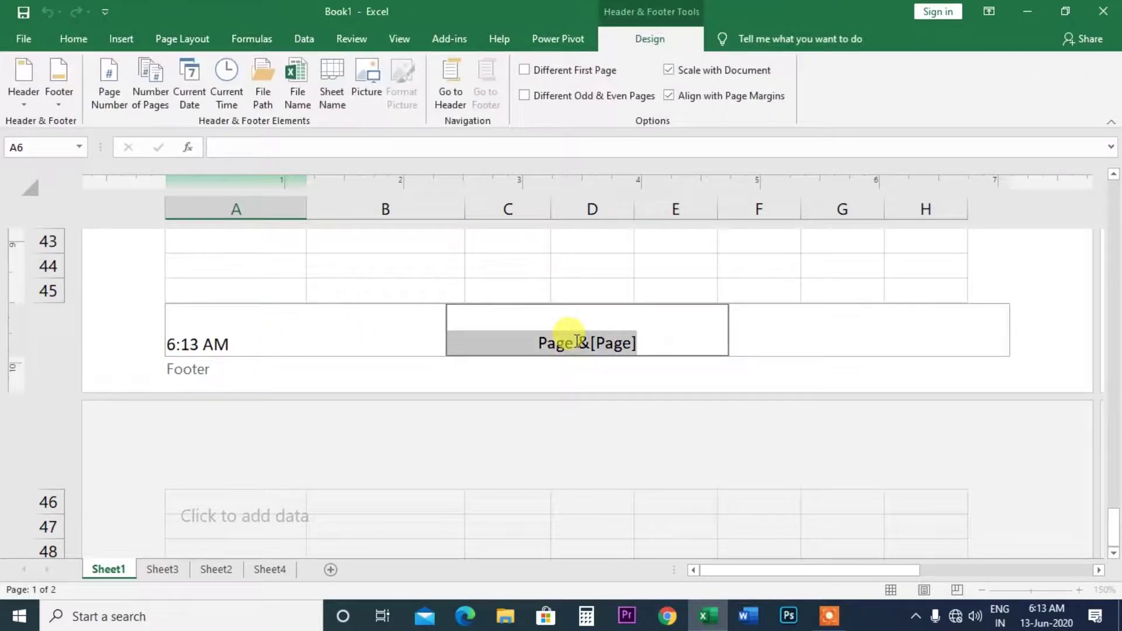
- Replace the centre footer's page number with the Sheet Name field, showing Sheet1
key(Delete)
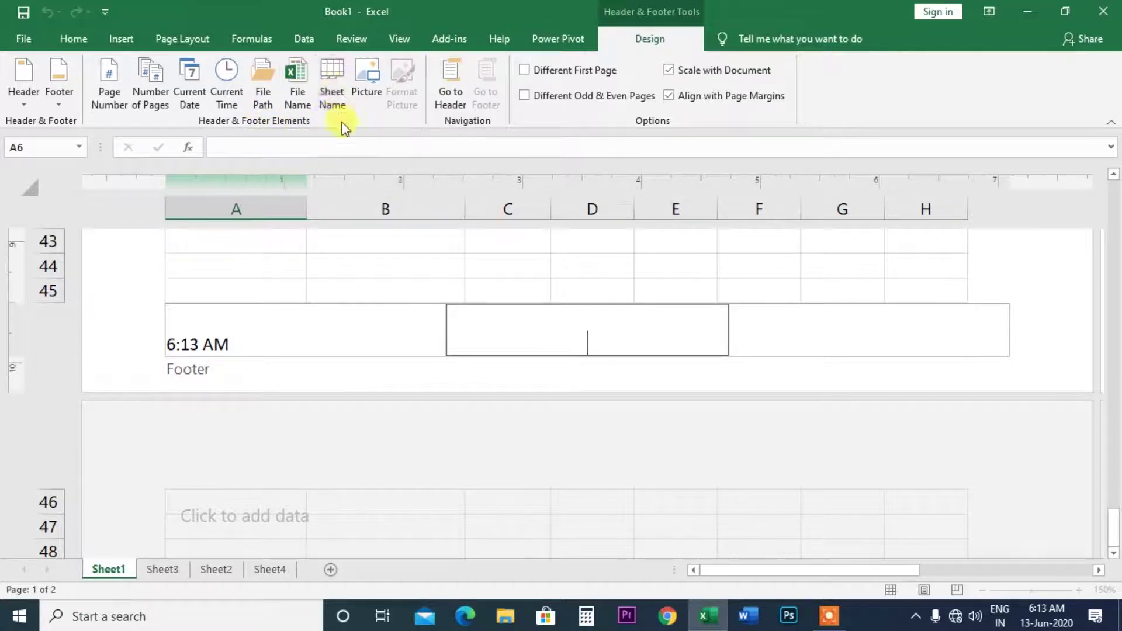
click(333, 94)
click(626, 388)
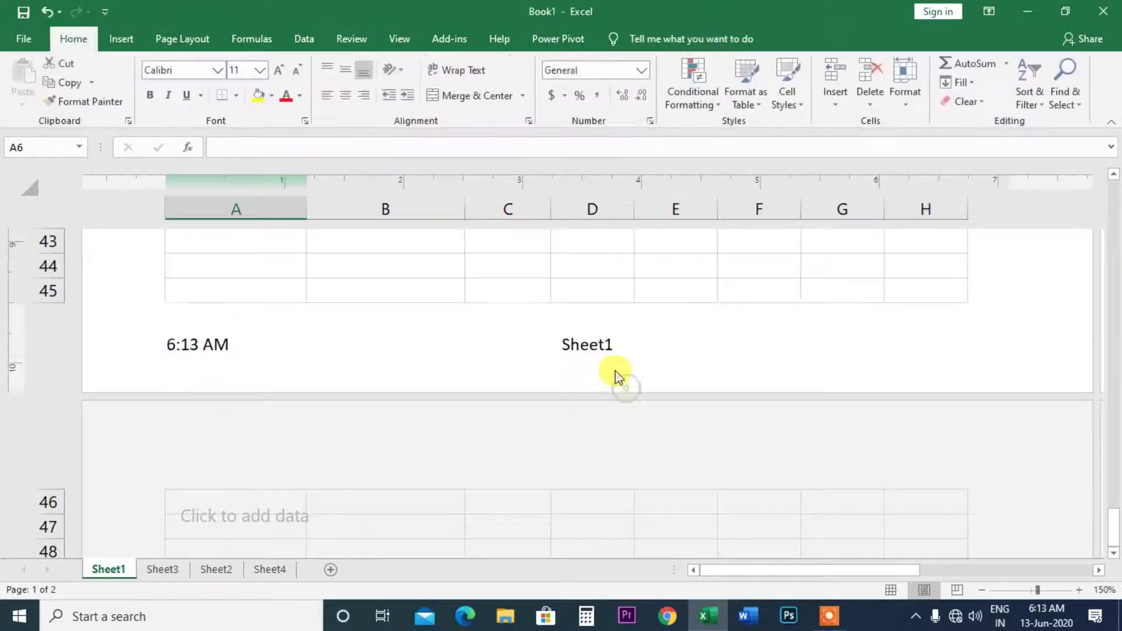
- Select the right footer section and start inserting a picture there
click(558, 348)
click(637, 456)
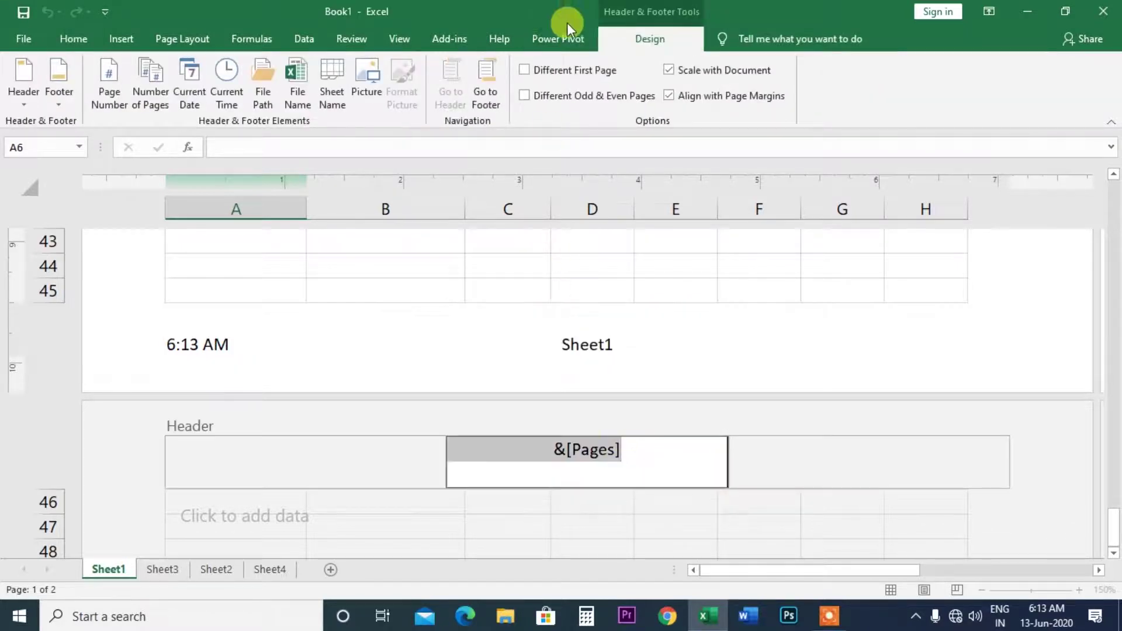
click(757, 414)
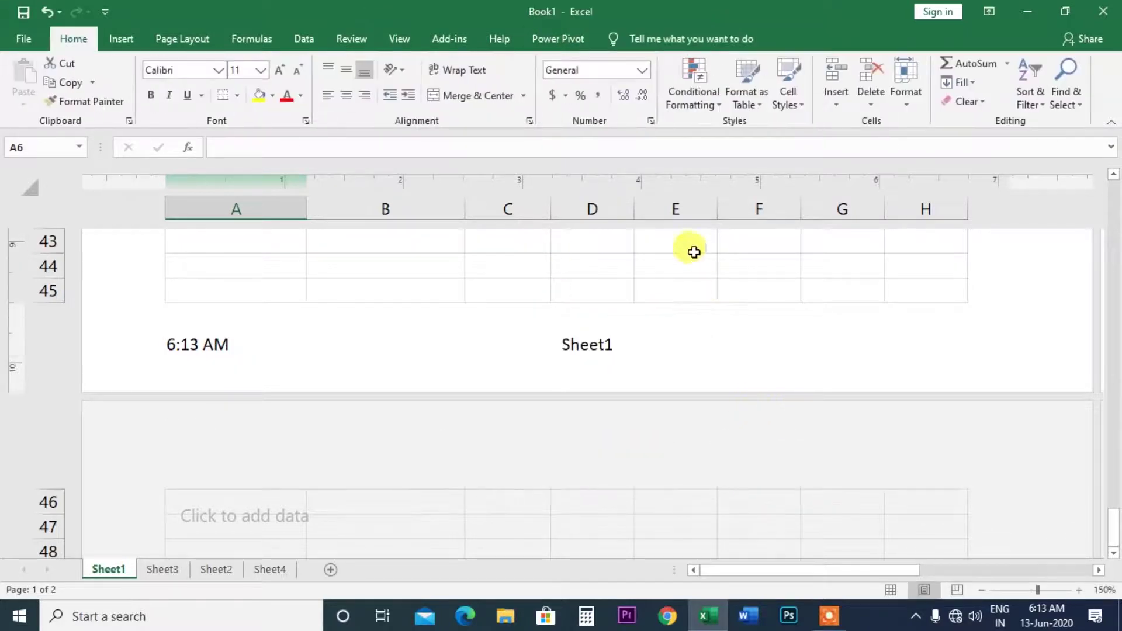
click(599, 333)
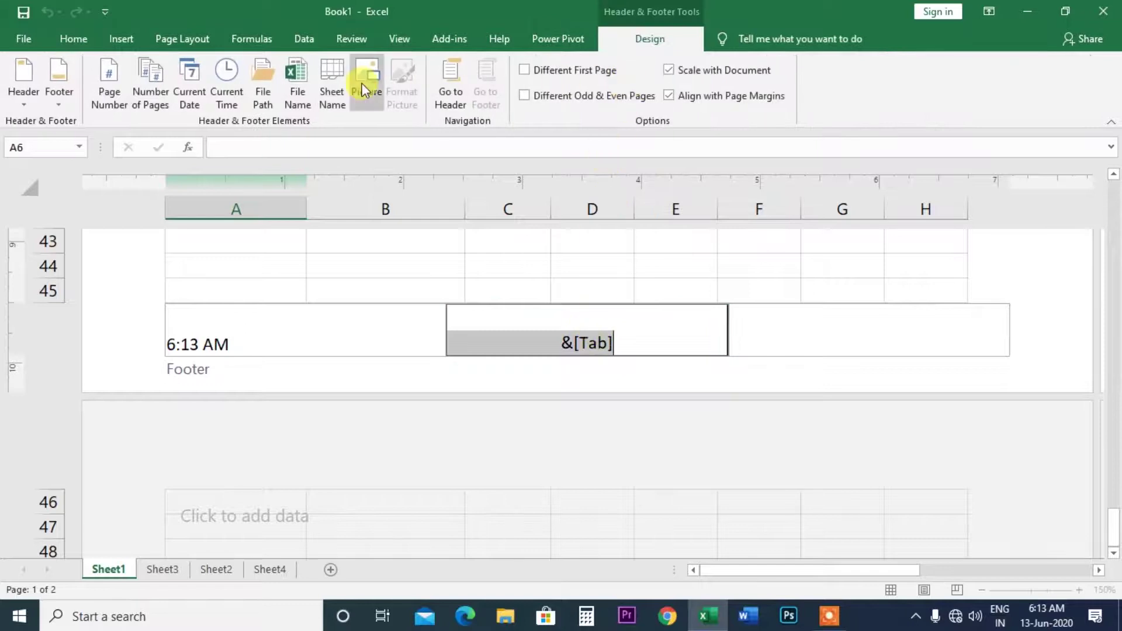
click(795, 315)
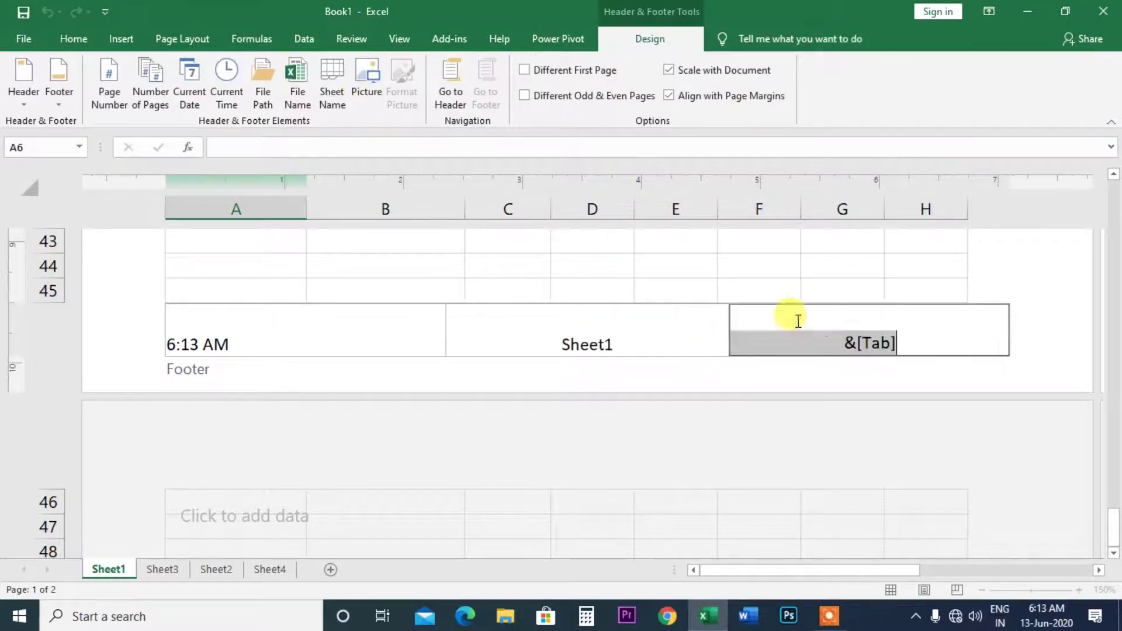
click(366, 75)
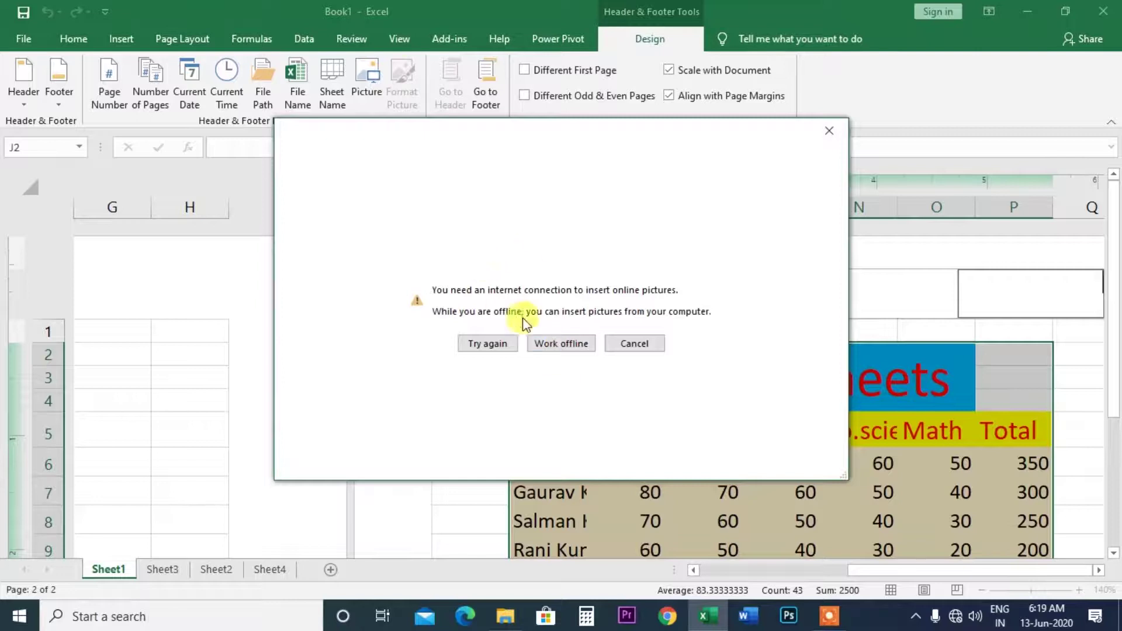
- Work offline and insert the pexels photo of a woman with a camera from E:\YouTube\NO COPY RIDE
click(570, 349)
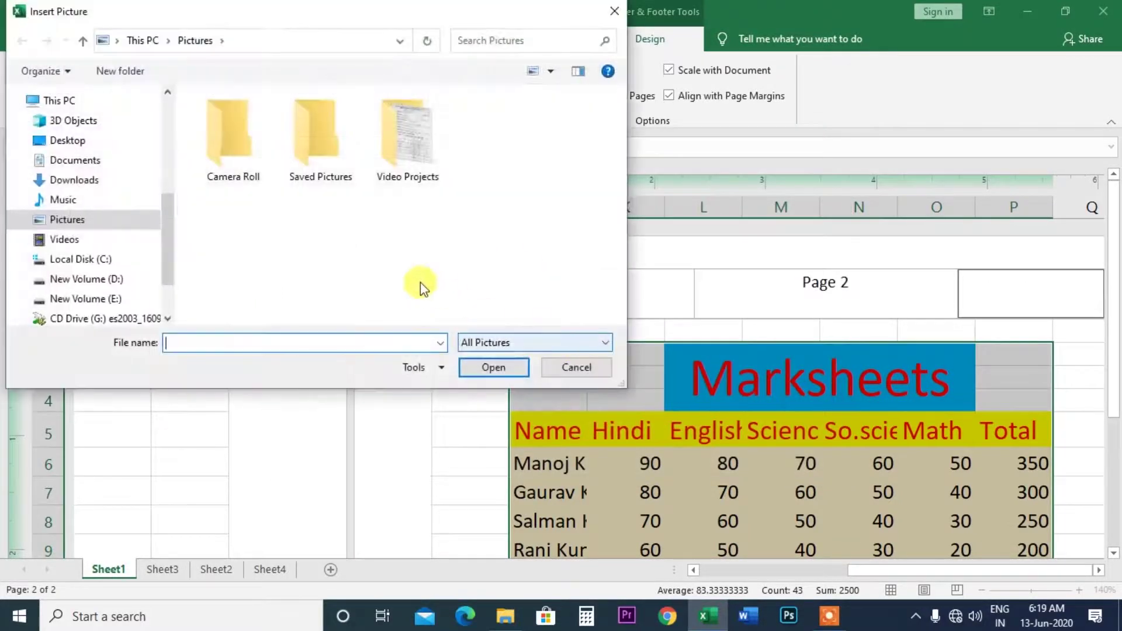
drag(166, 244, 166, 271)
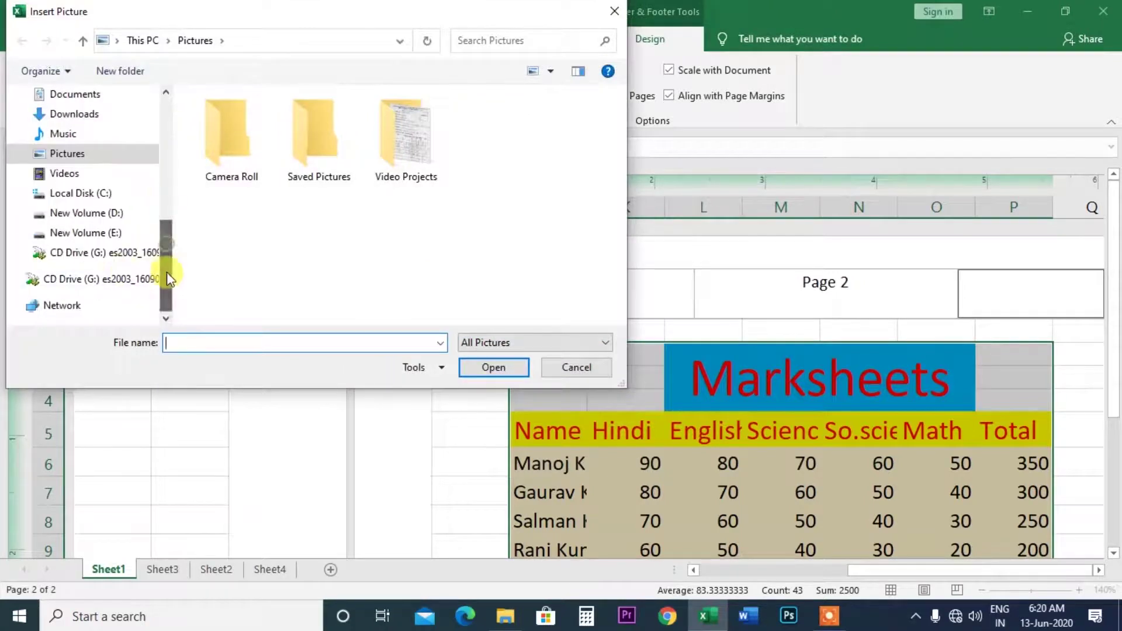
click(102, 237)
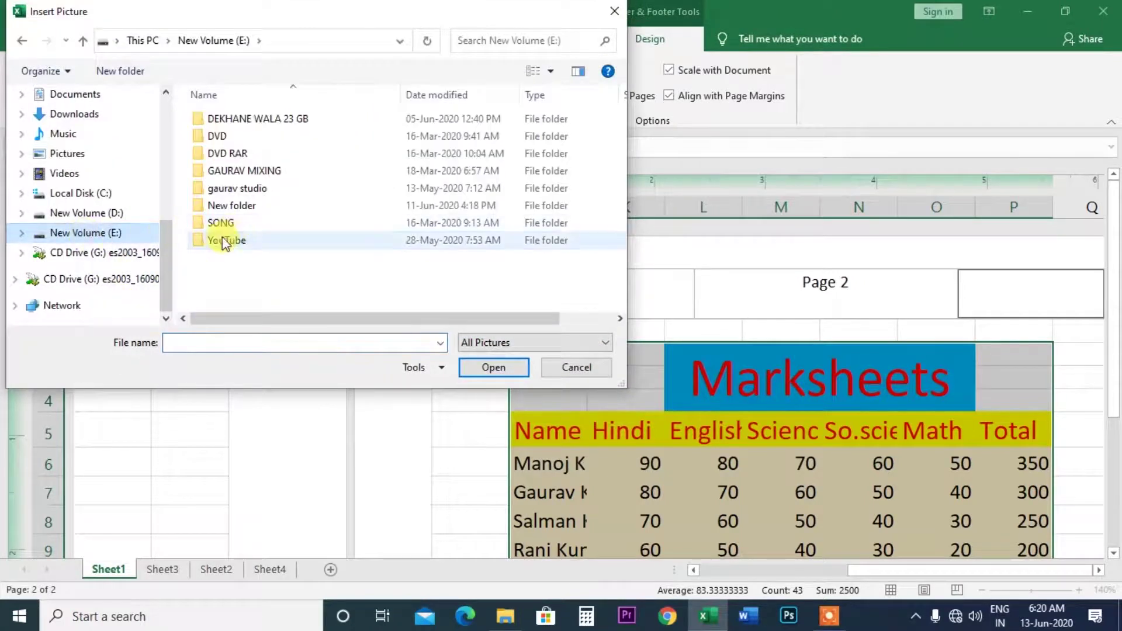
double_click(225, 241)
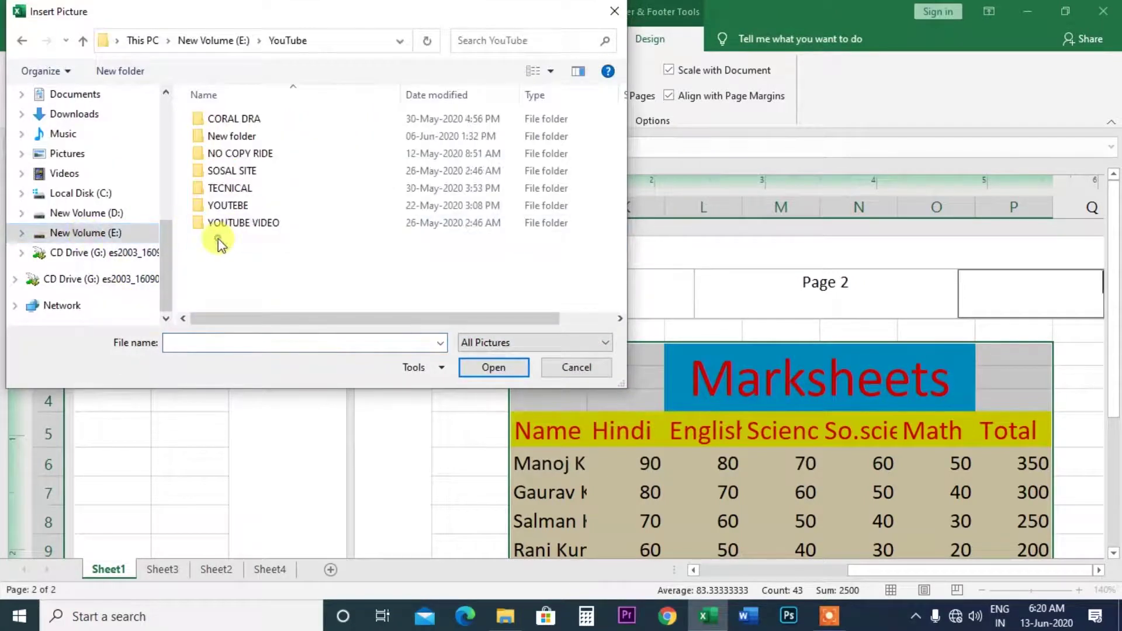
double_click(236, 153)
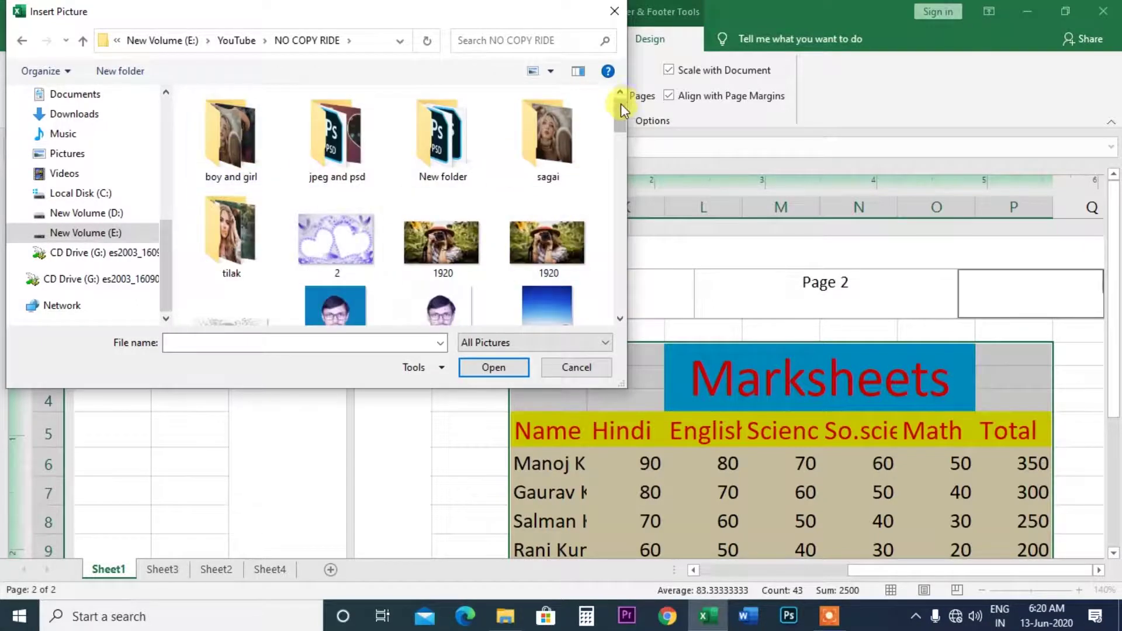
drag(621, 107, 616, 163)
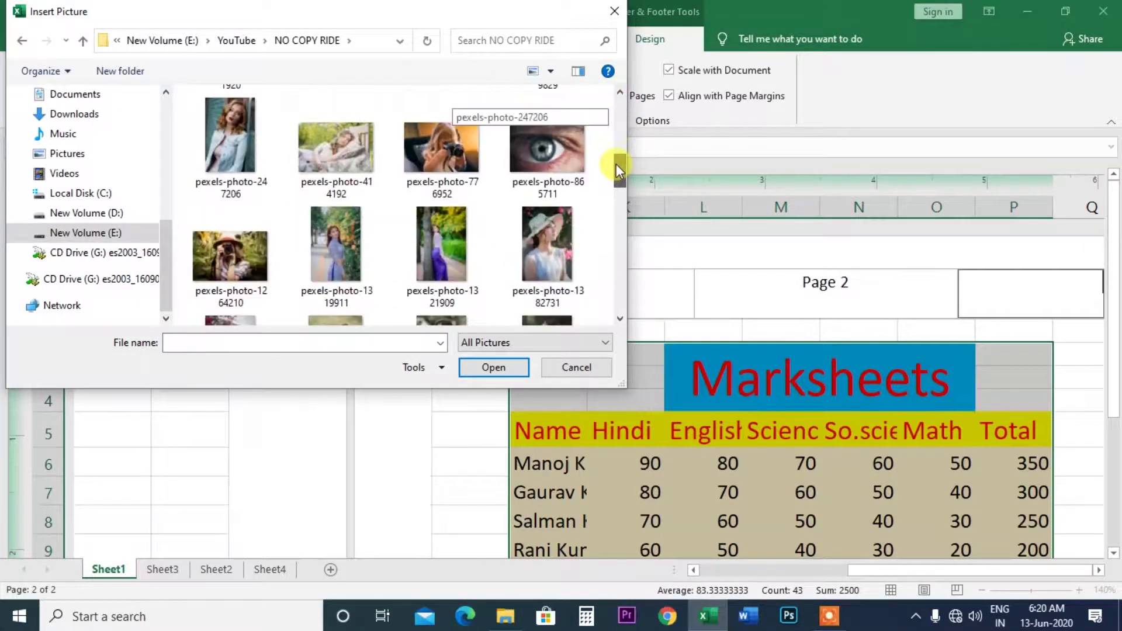
click(230, 254)
click(489, 368)
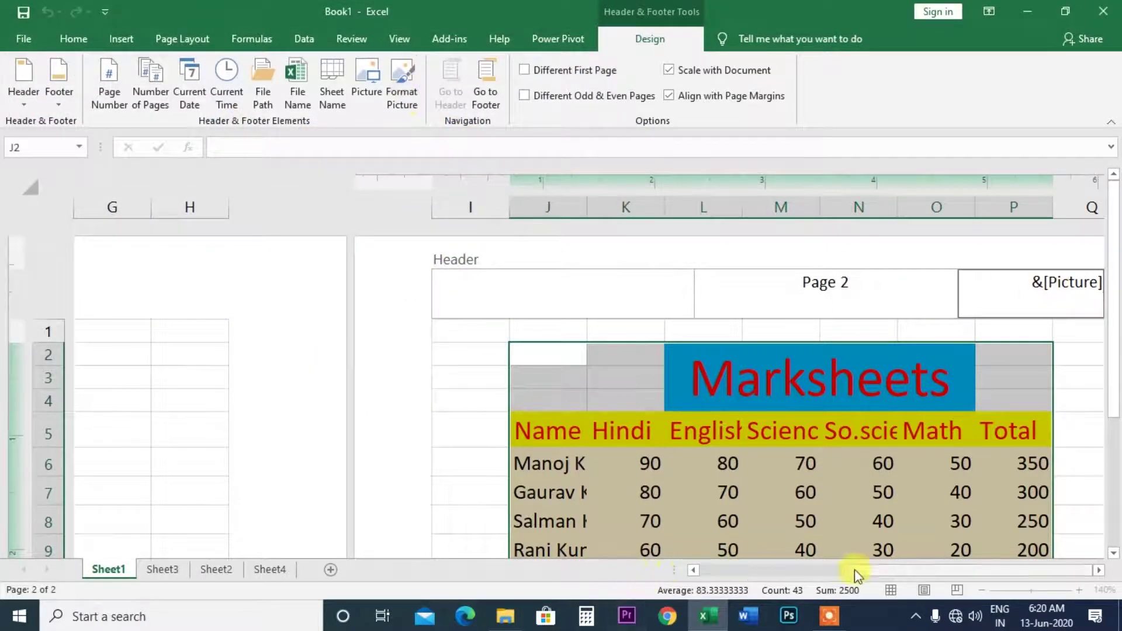
- Reduce the header picture's width in Format Picture > Size over two rounds, applying each
click(985, 246)
click(1005, 286)
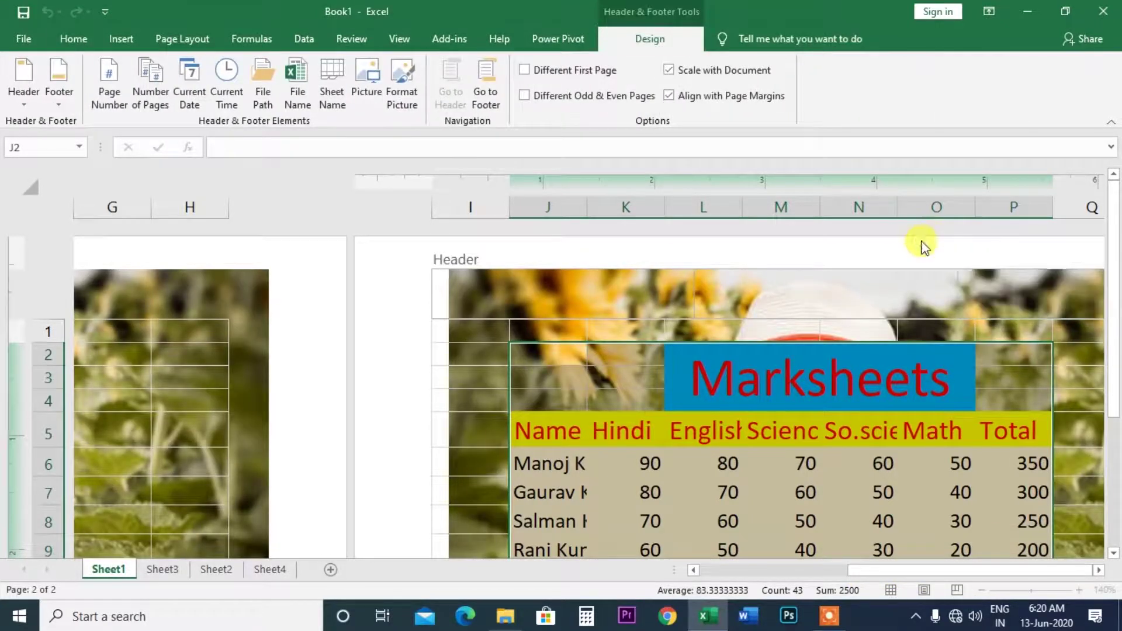
click(921, 243)
click(1033, 293)
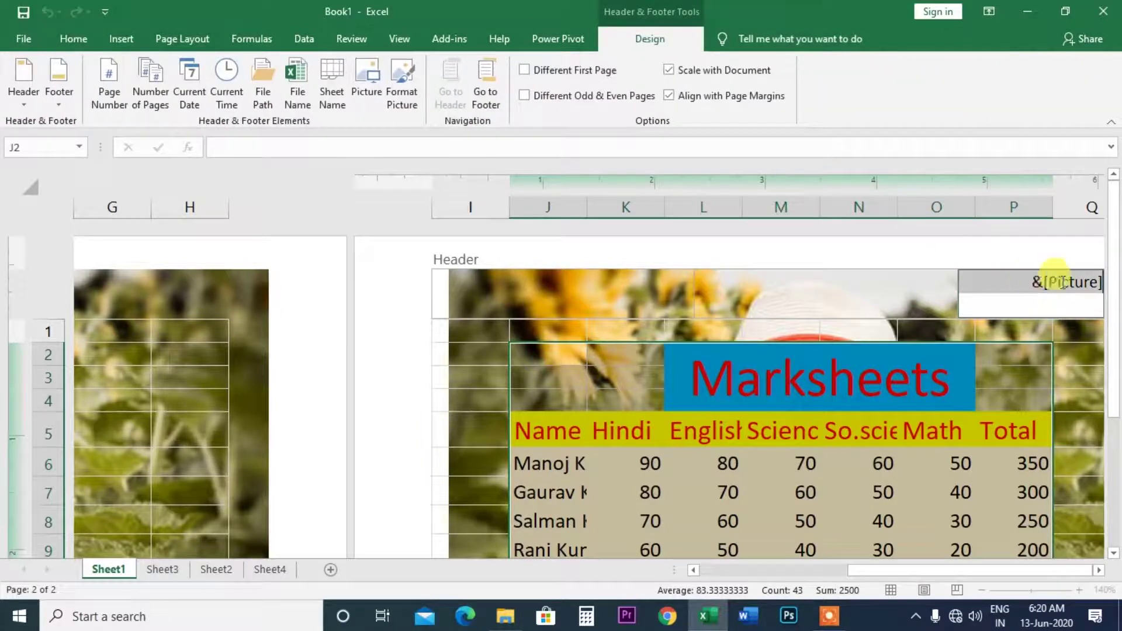
click(407, 102)
click(938, 267)
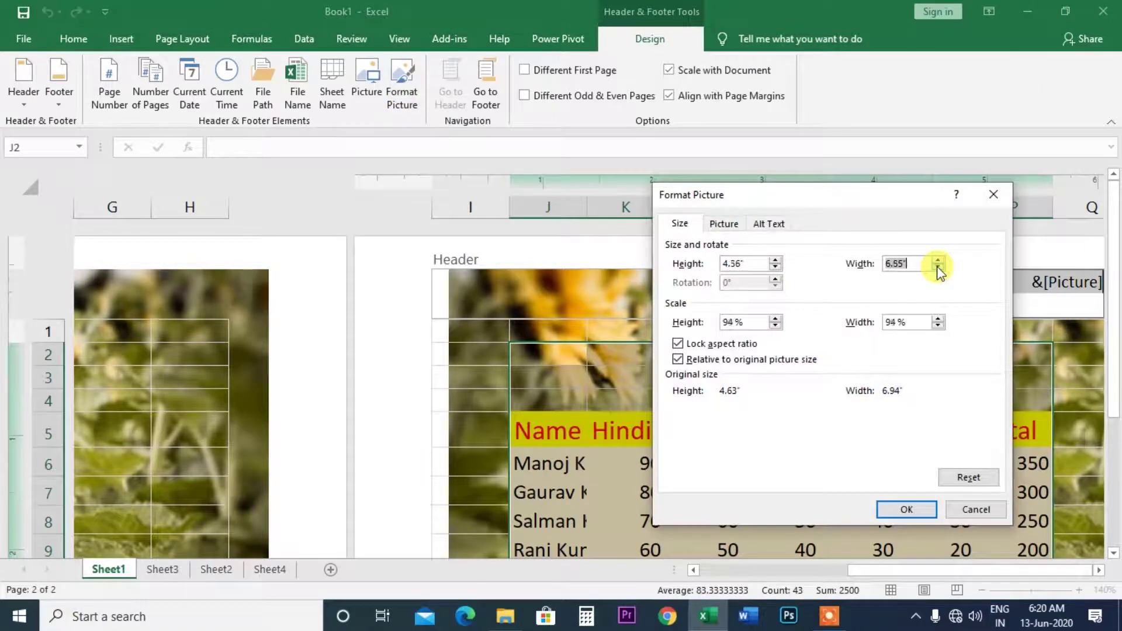
click(937, 267)
click(906, 509)
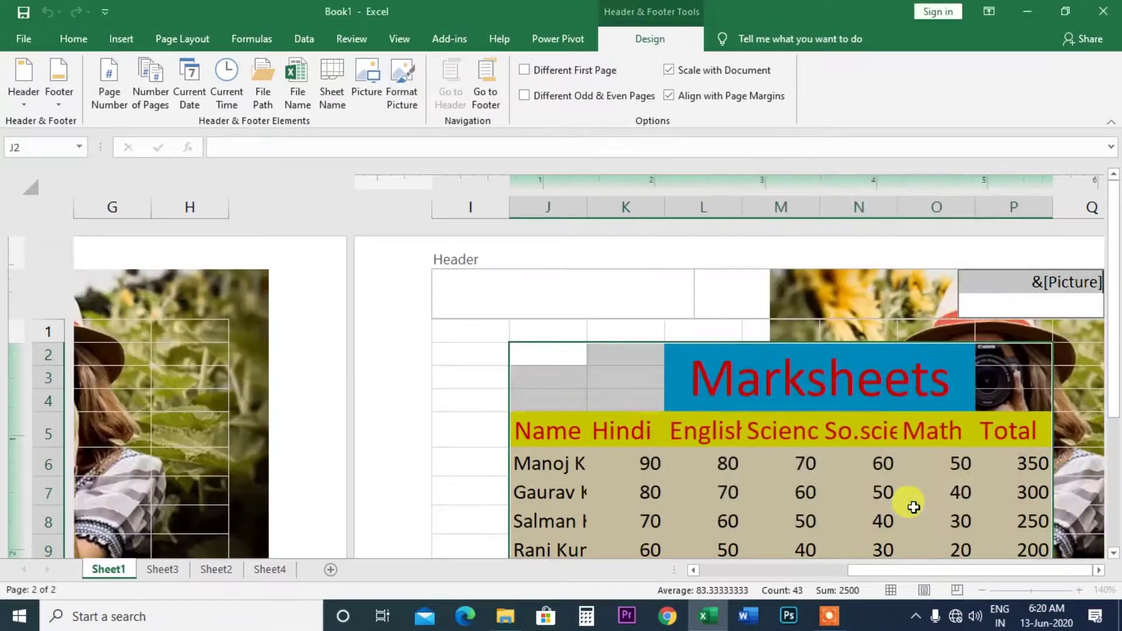
click(401, 93)
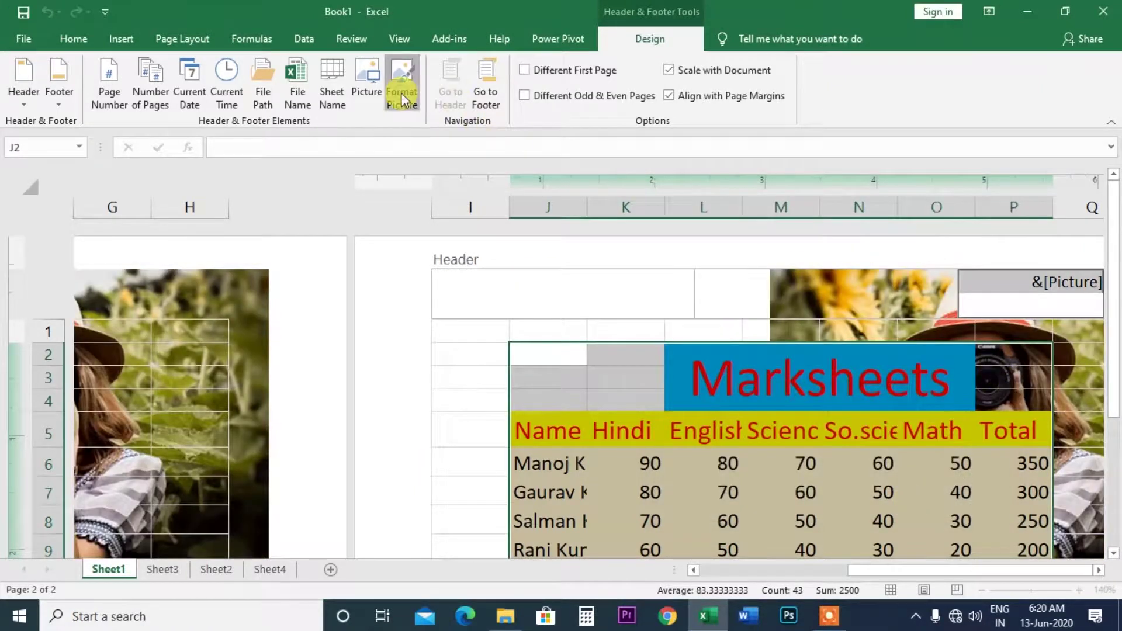
click(937, 267)
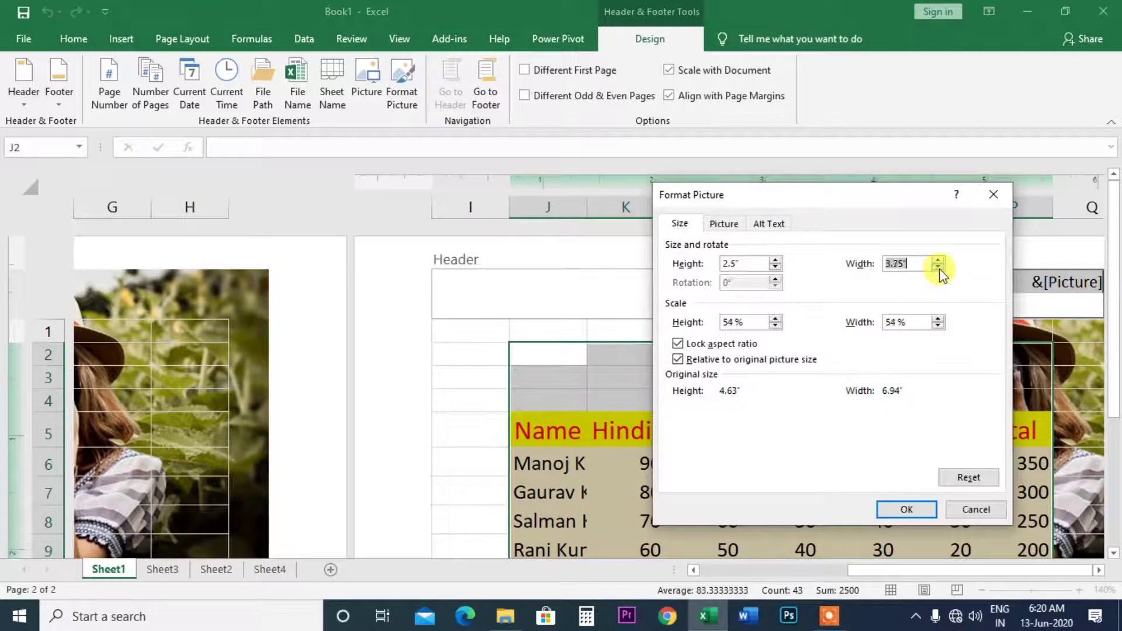
click(903, 509)
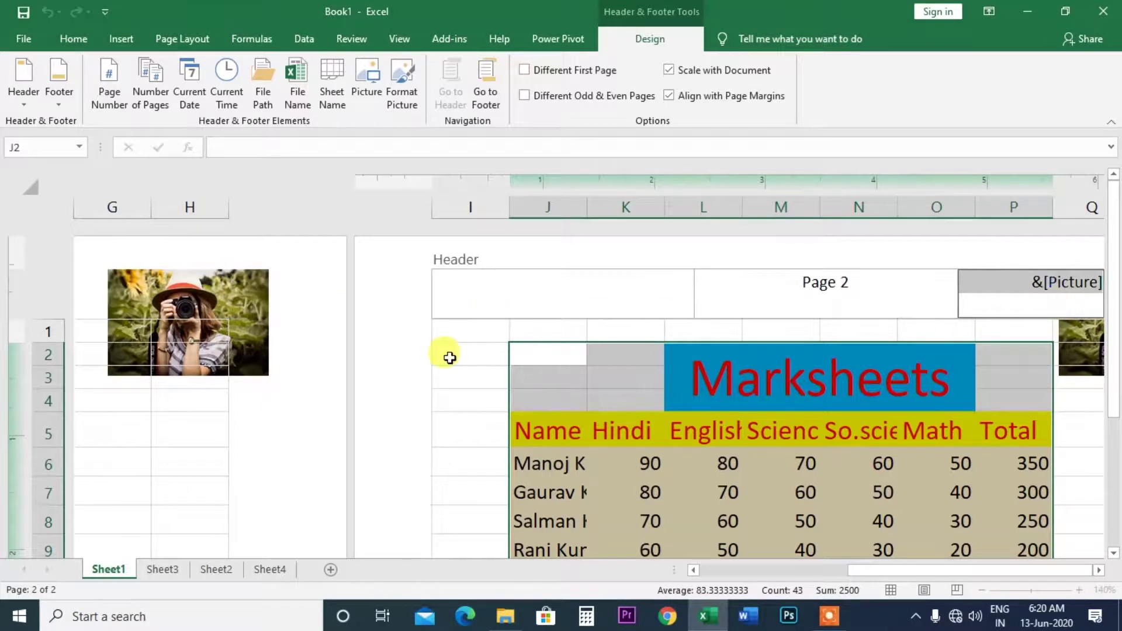
click(412, 391)
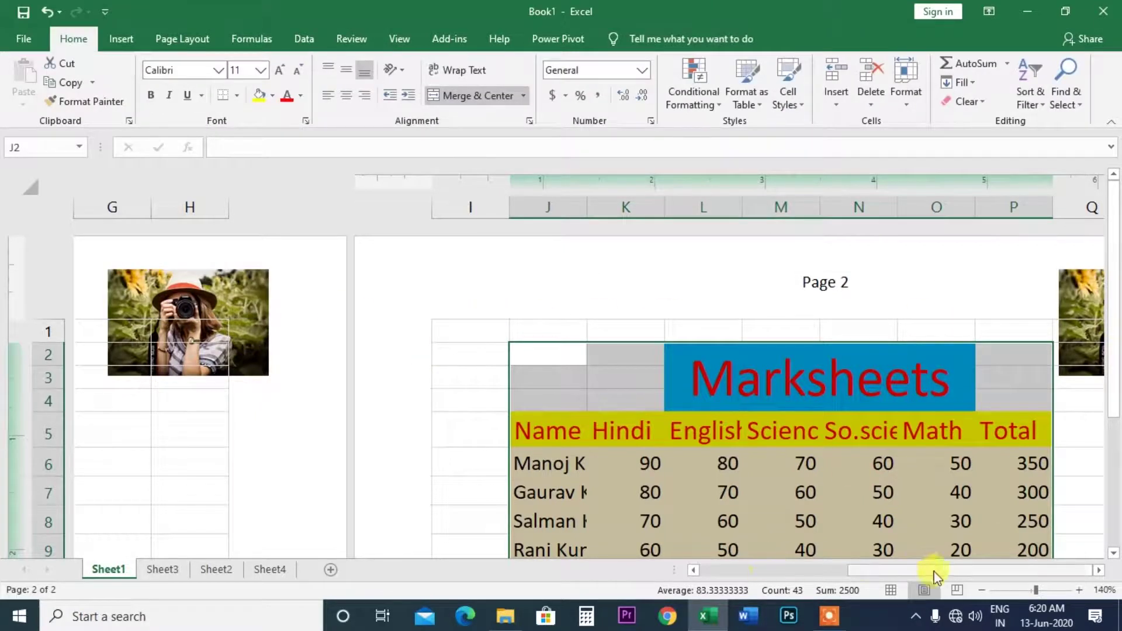
- Shrink the header picture further until its scale reads 8%, then confirm
scroll(1101, 577, right, 5)
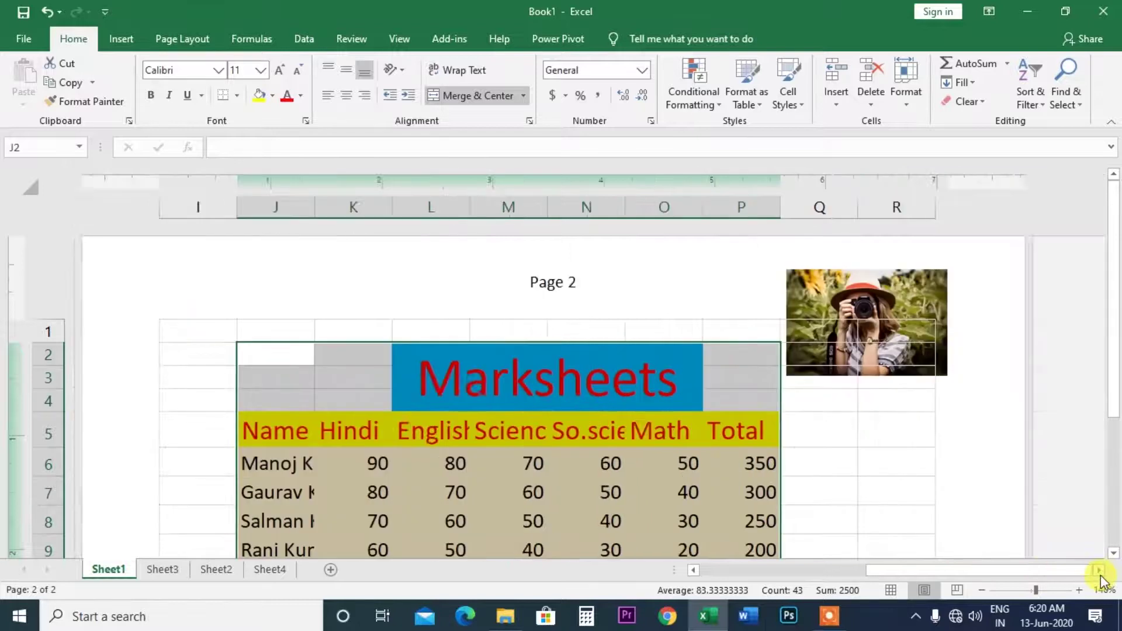
click(596, 292)
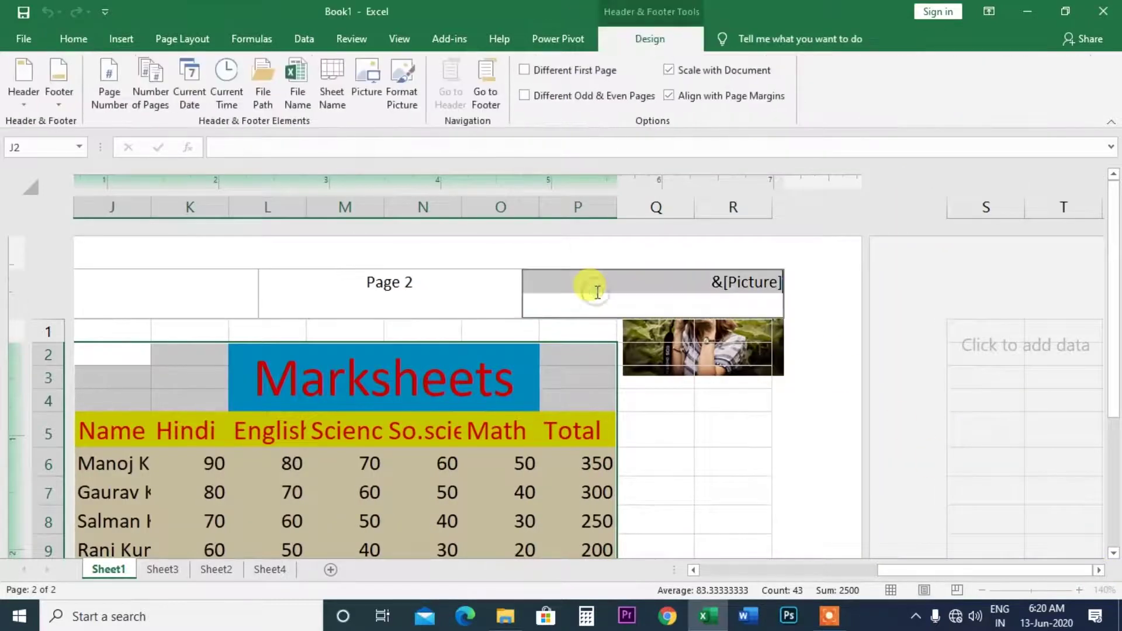
click(405, 77)
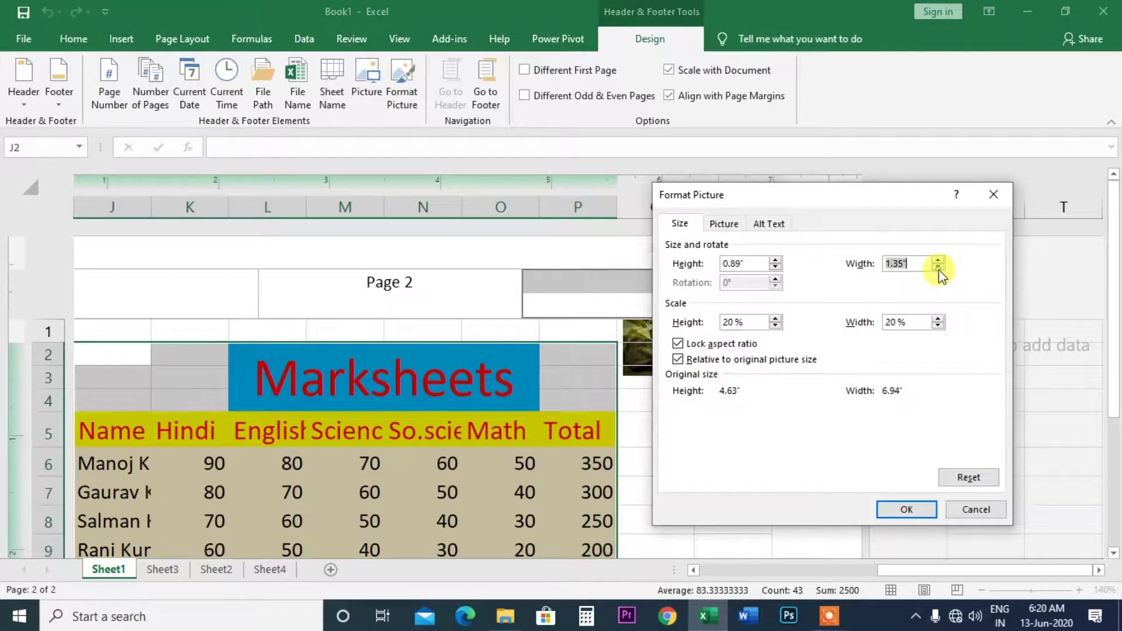
click(938, 269)
click(938, 269)
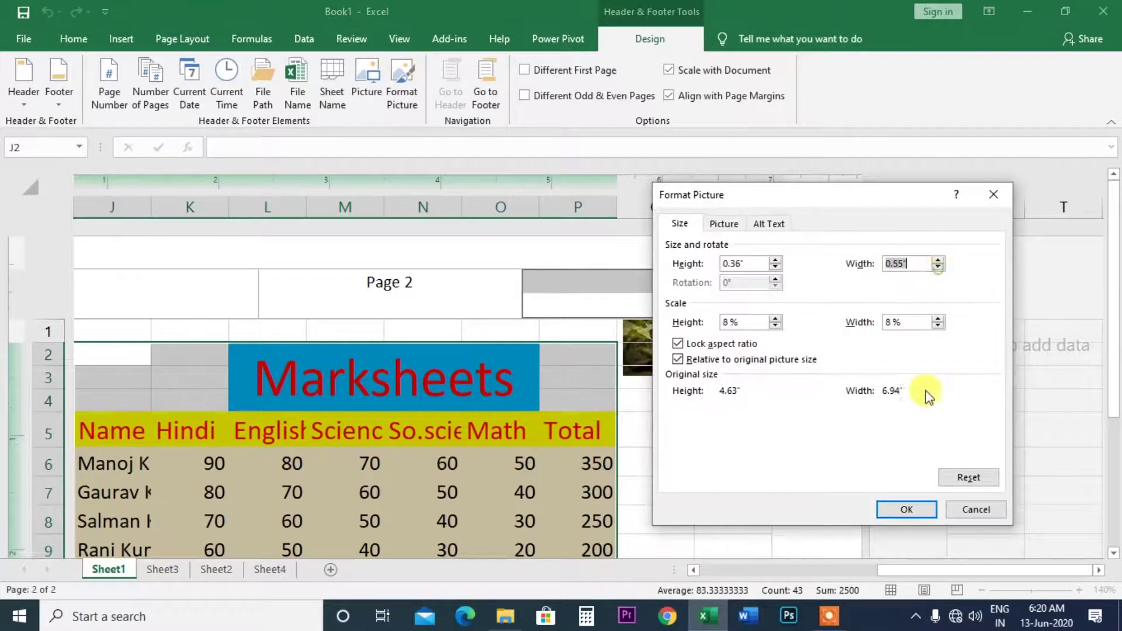
click(909, 512)
click(810, 342)
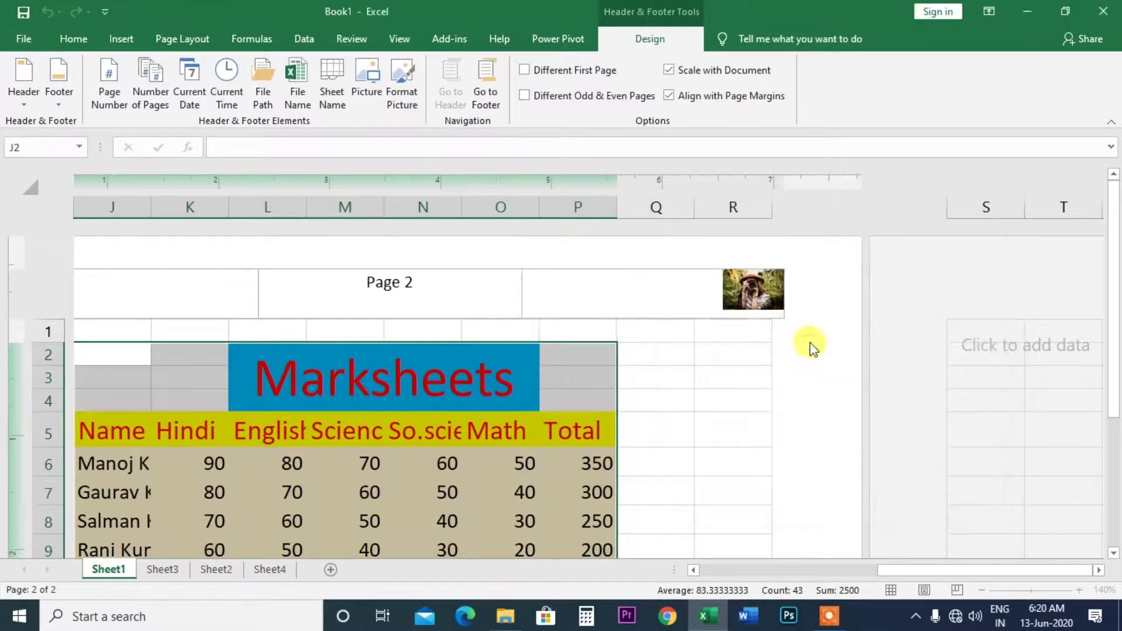
click(759, 285)
click(763, 285)
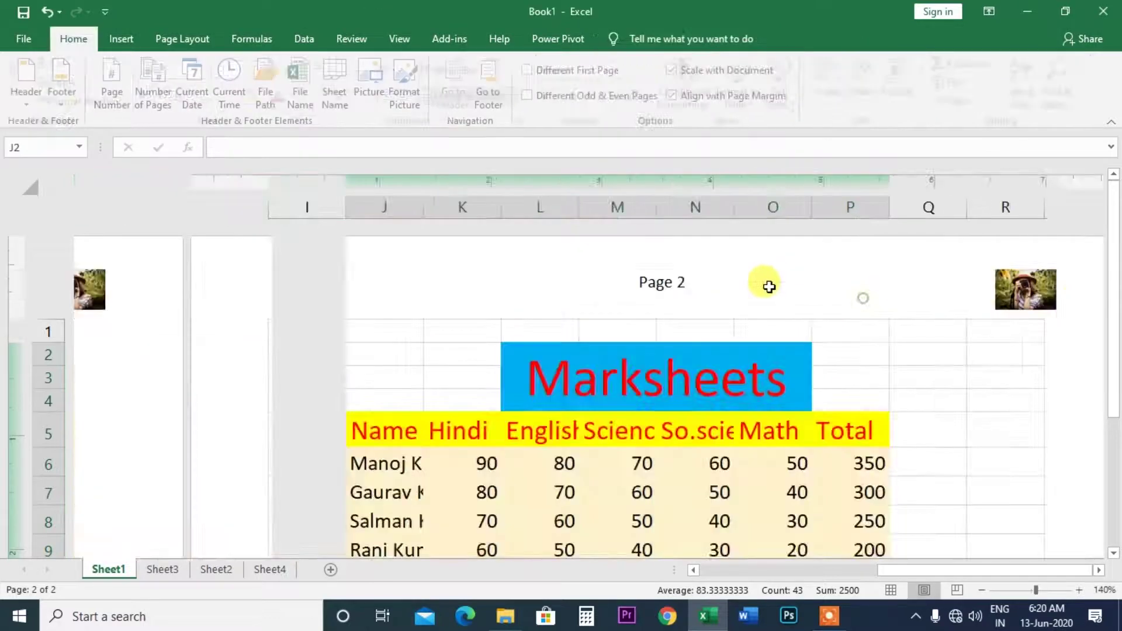
scroll(754, 286, down, 3)
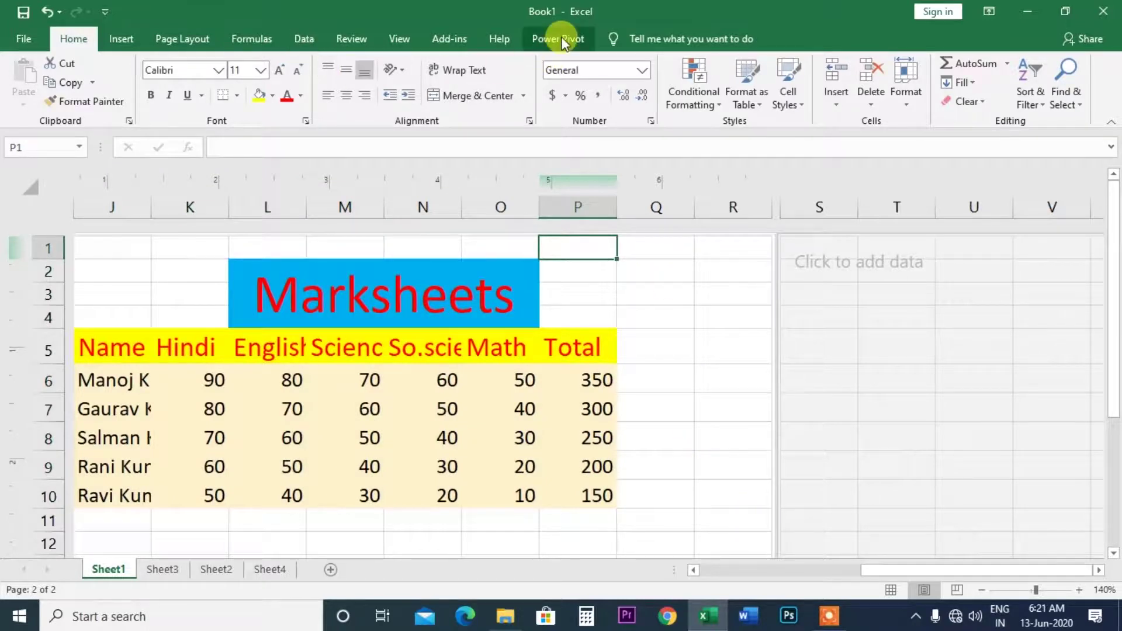
click(417, 250)
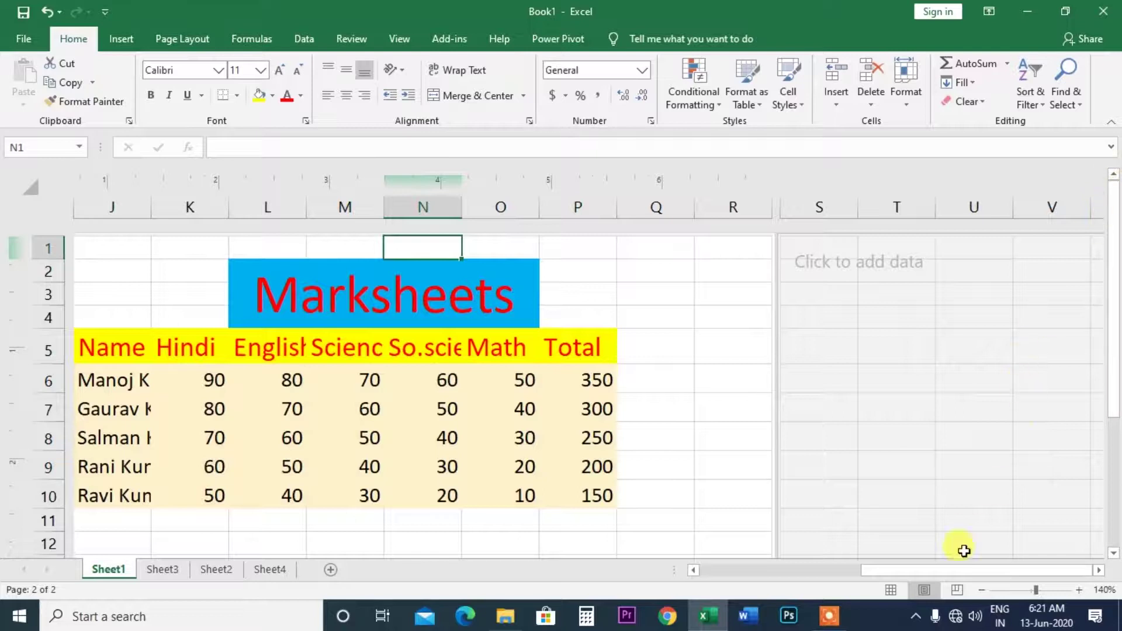
drag(934, 571, 860, 573)
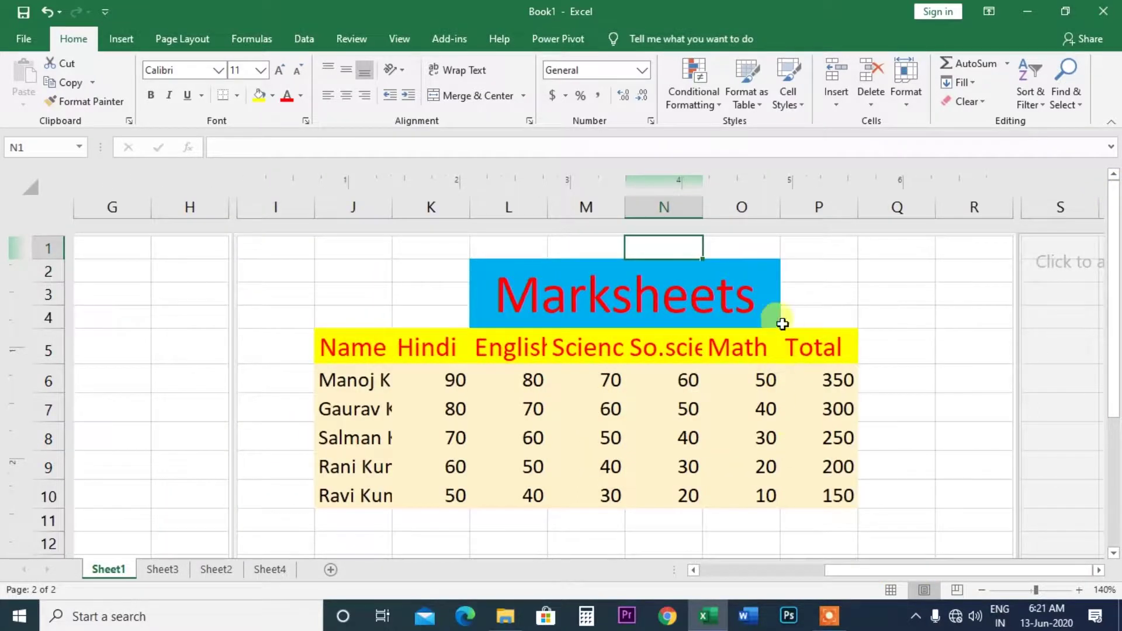
click(162, 572)
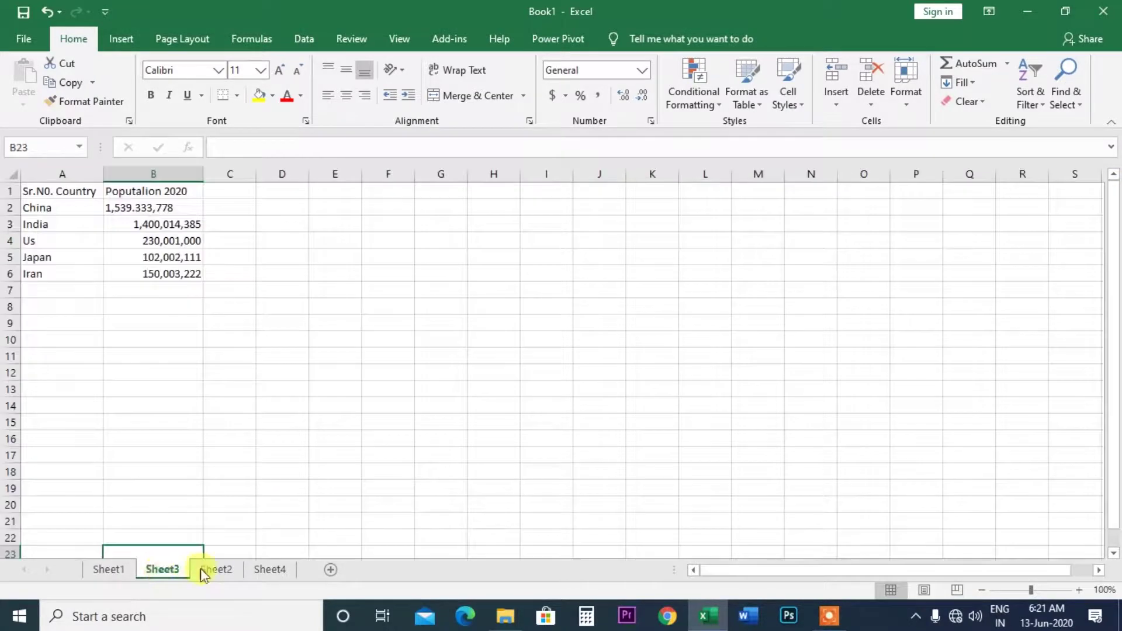
click(222, 570)
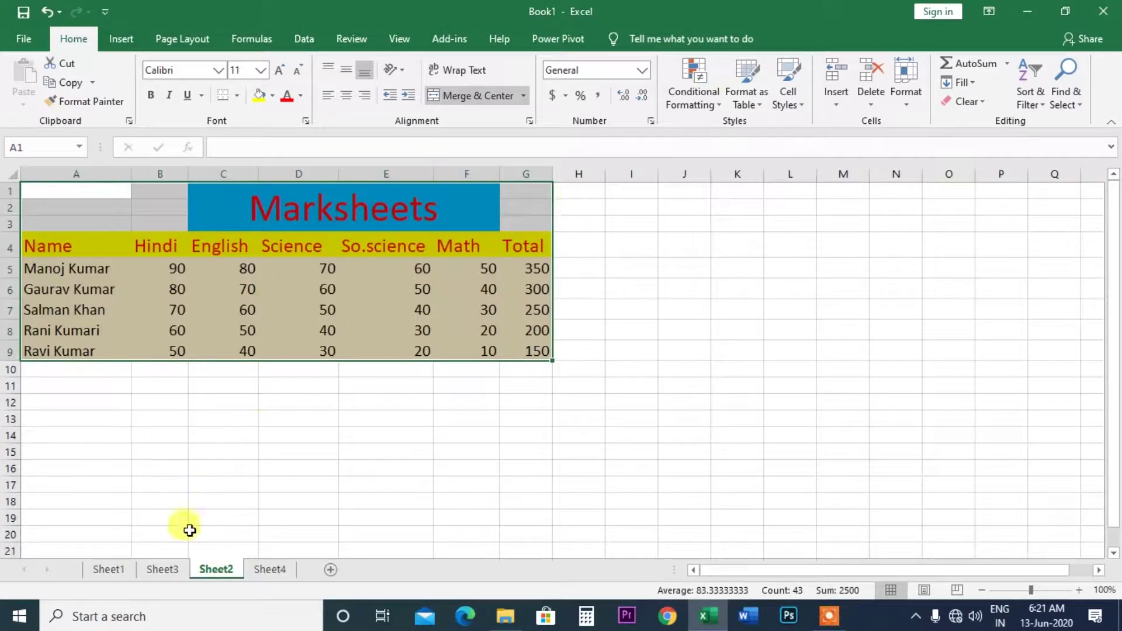
click(166, 574)
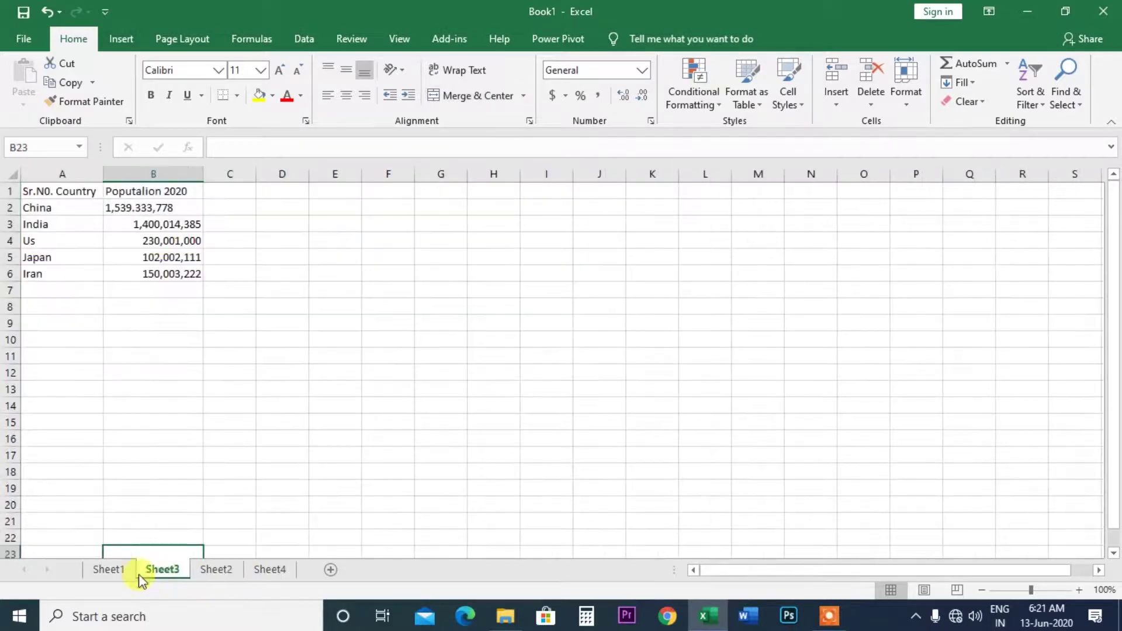
click(116, 571)
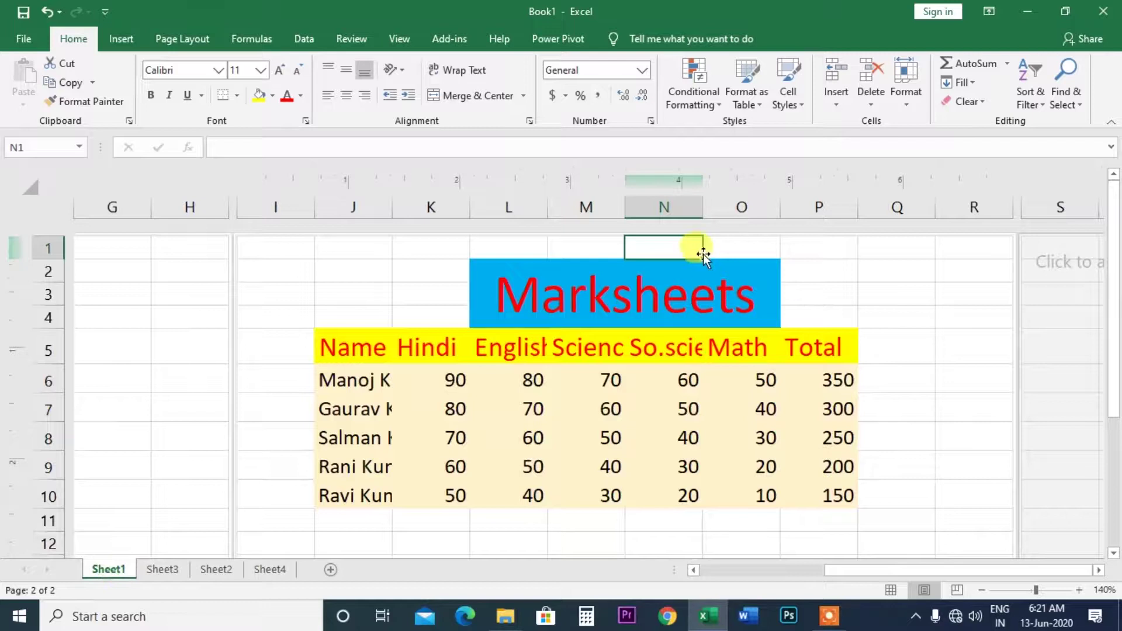
click(768, 250)
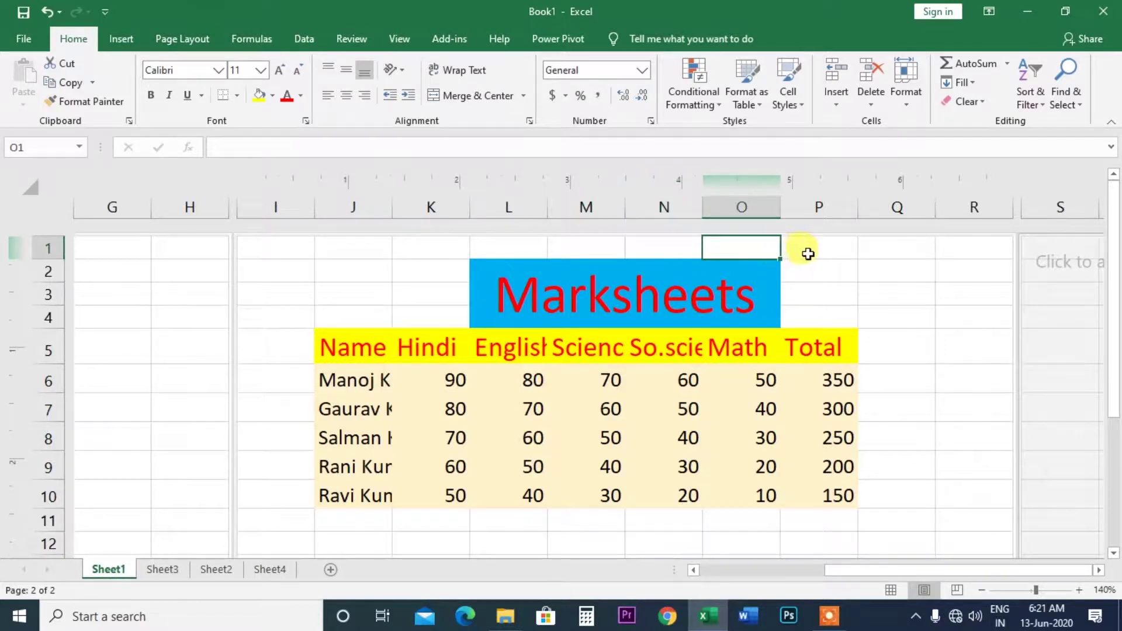
- Open Header & Footer editing via Insert > Text, check the header sections, then return to cell A6
click(123, 40)
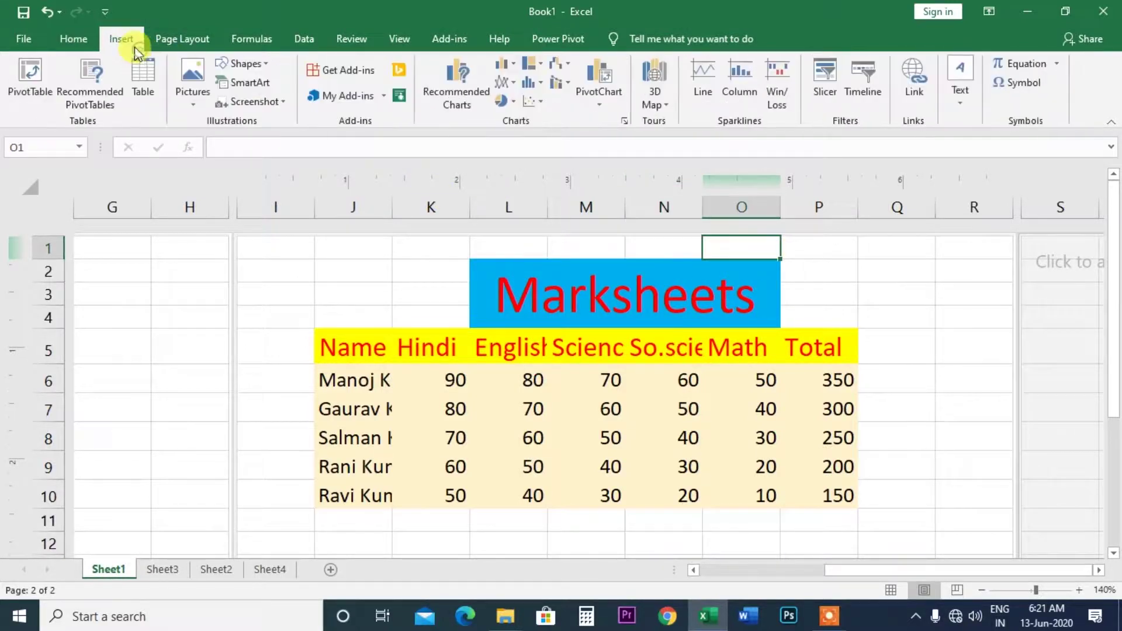
click(966, 99)
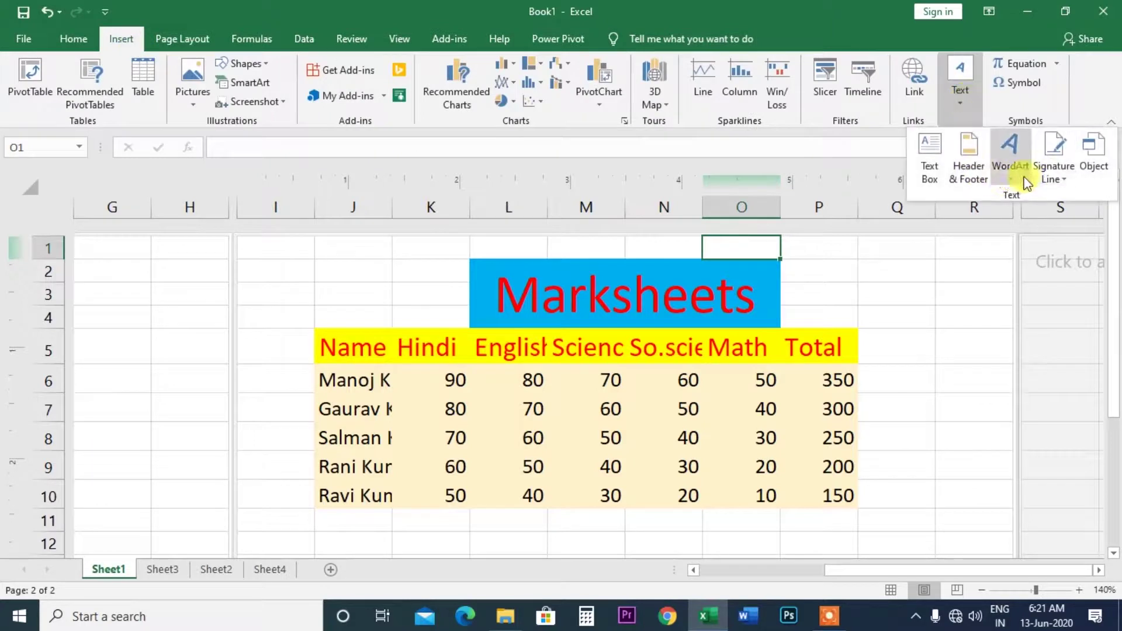
click(973, 163)
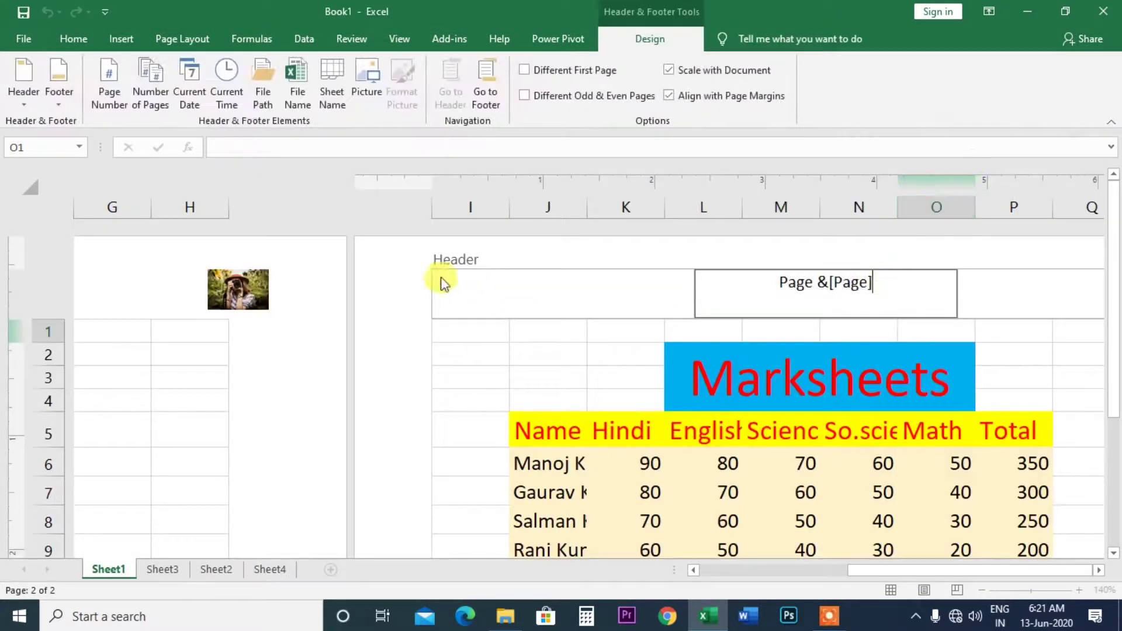
click(248, 282)
click(761, 284)
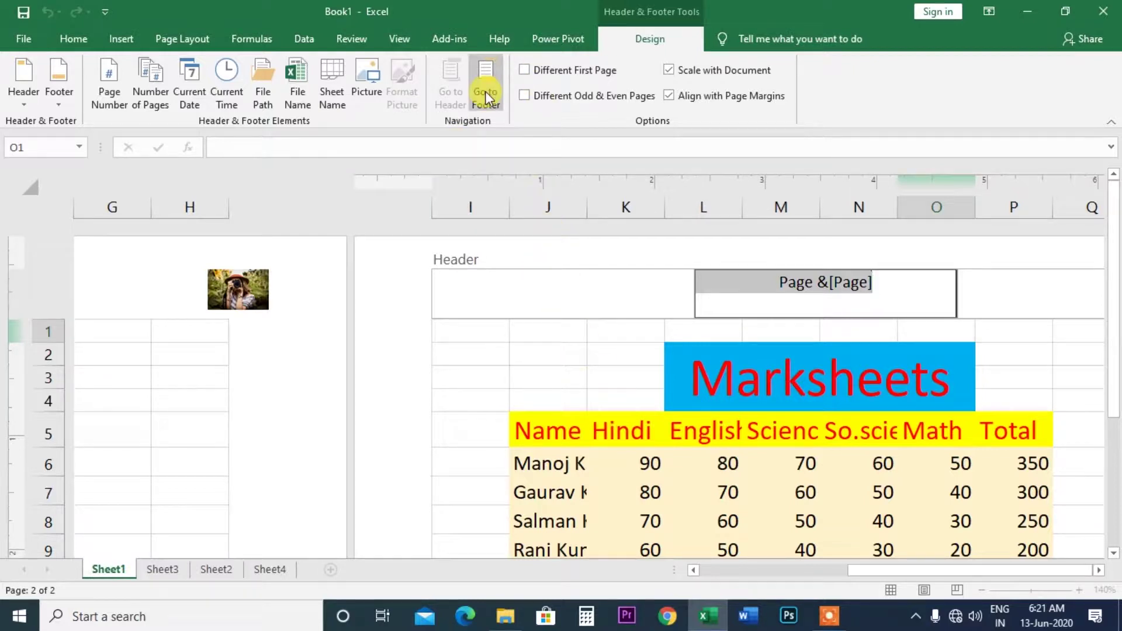
drag(940, 576, 695, 584)
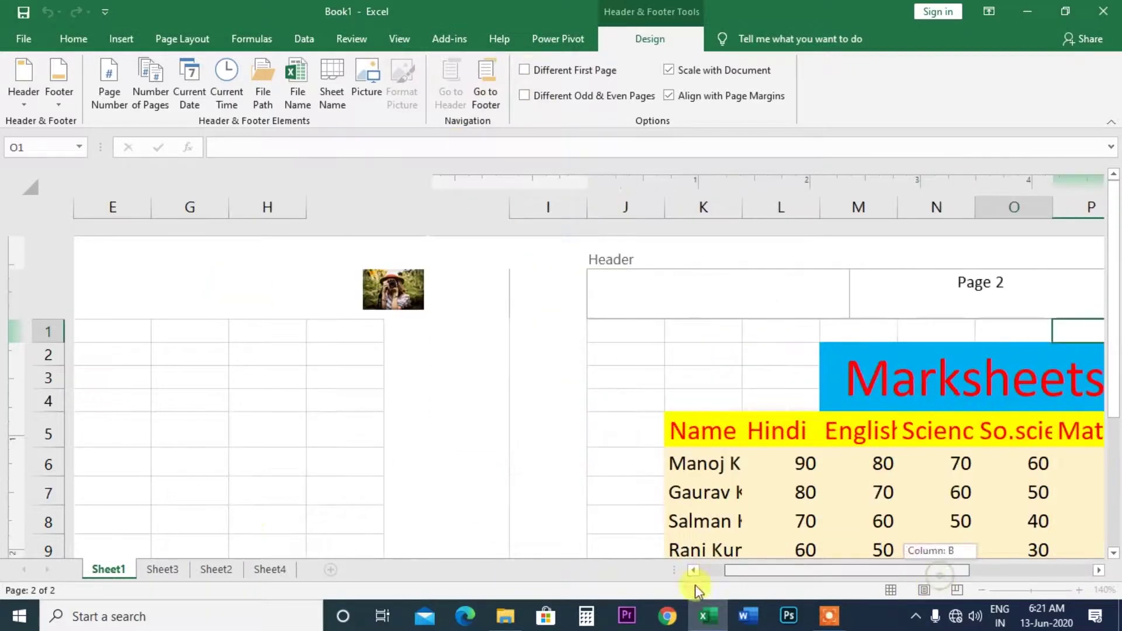
click(263, 461)
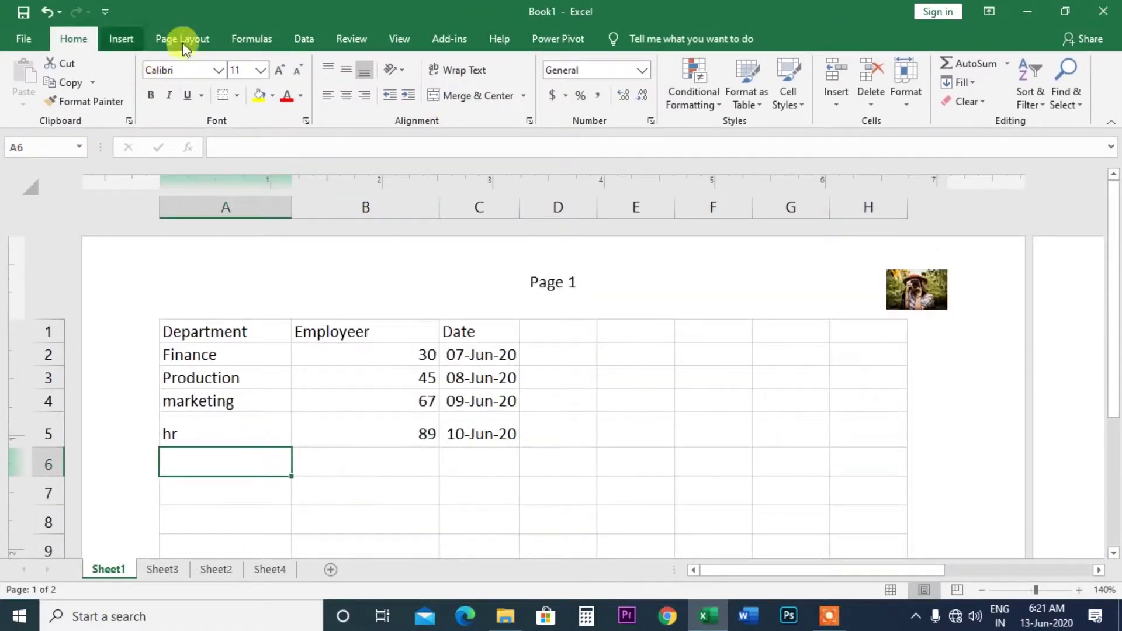
- Reopen page 1's headers via Insert > Text, check the footer, then return to the header
click(121, 39)
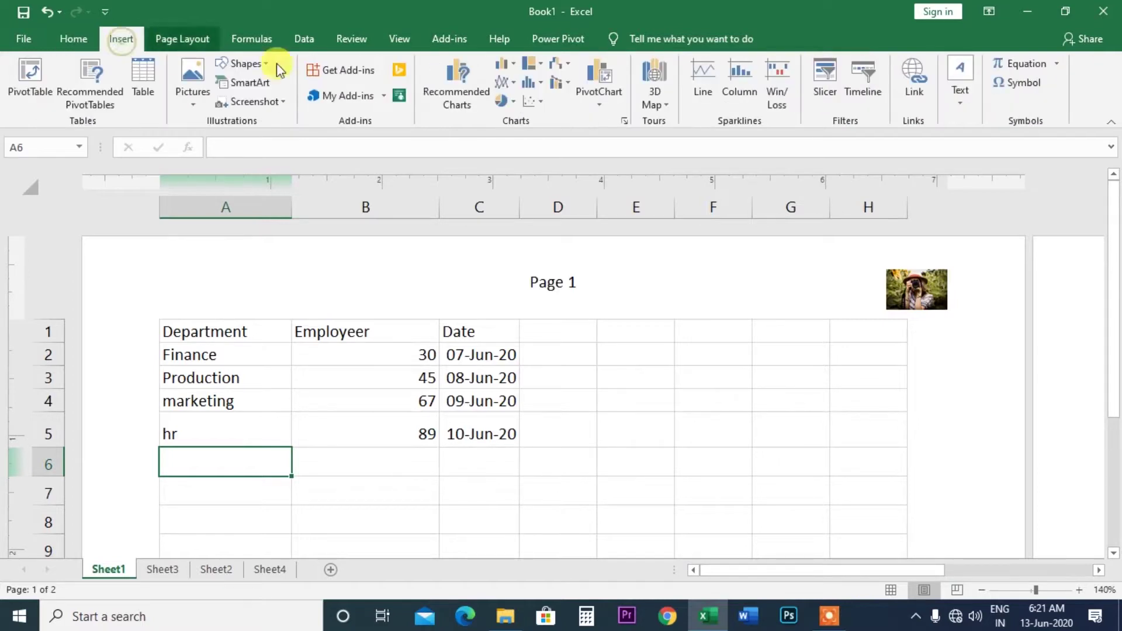
click(960, 108)
click(970, 174)
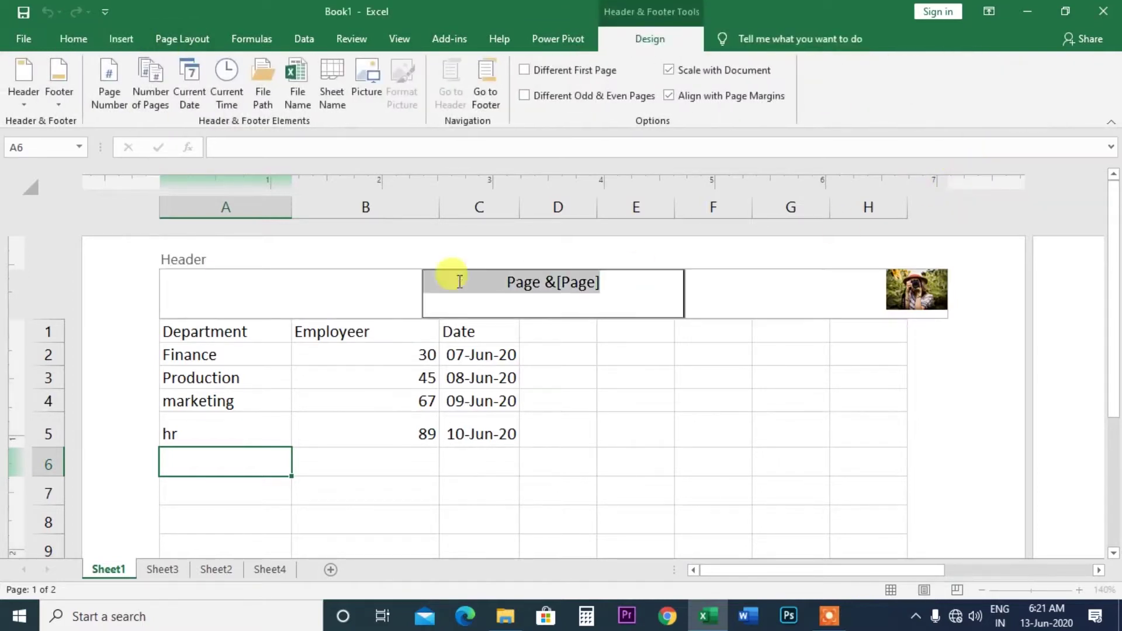
click(605, 294)
click(759, 305)
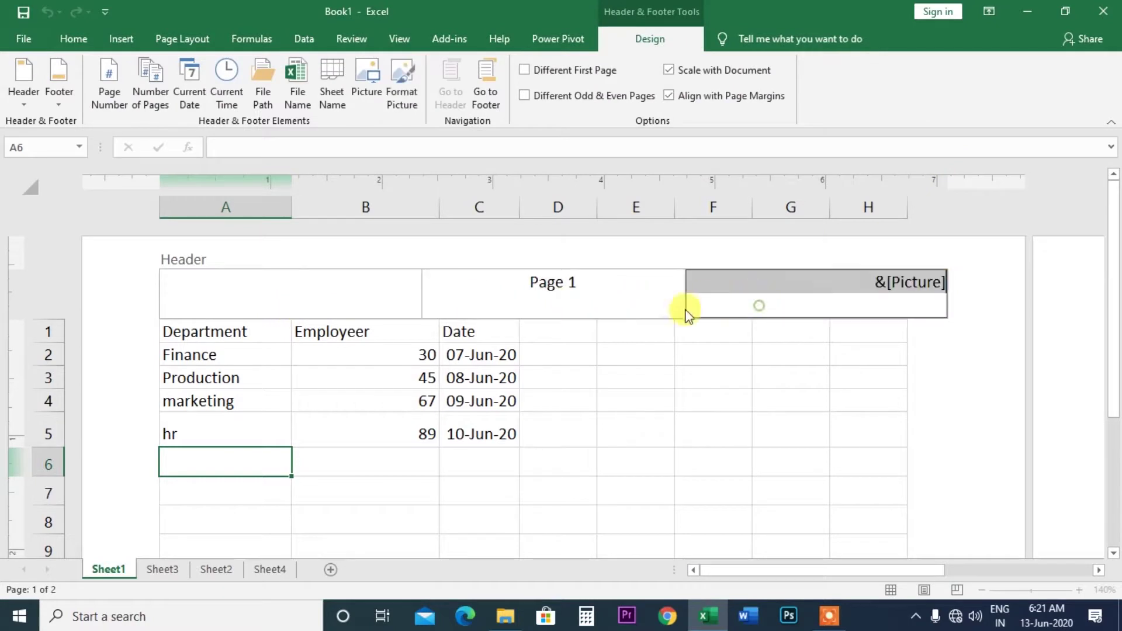
click(485, 97)
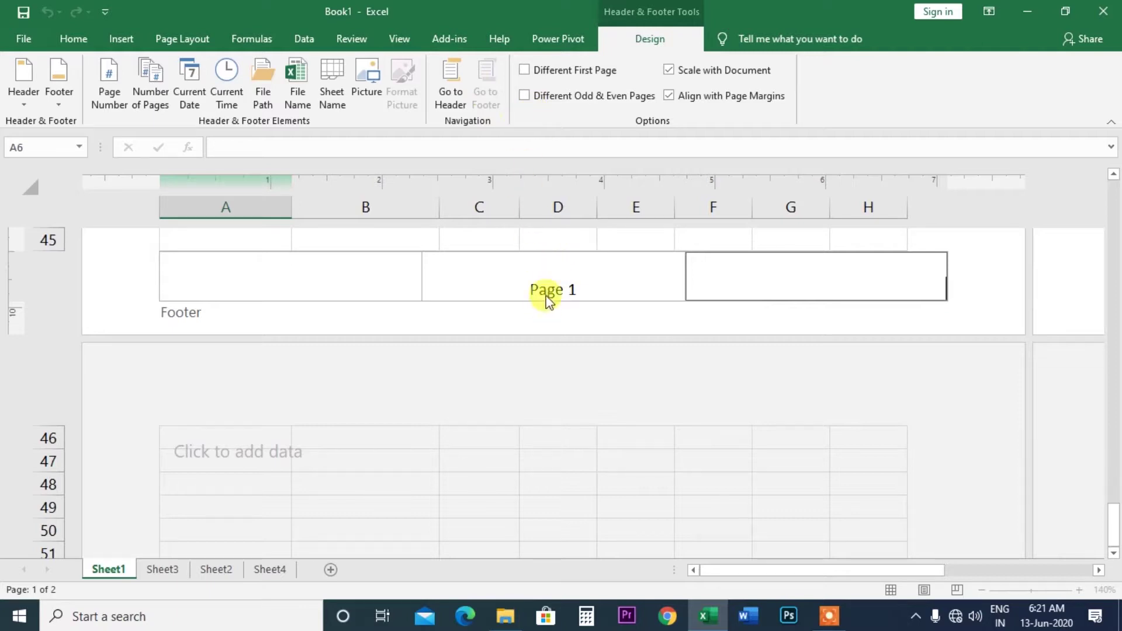
click(449, 87)
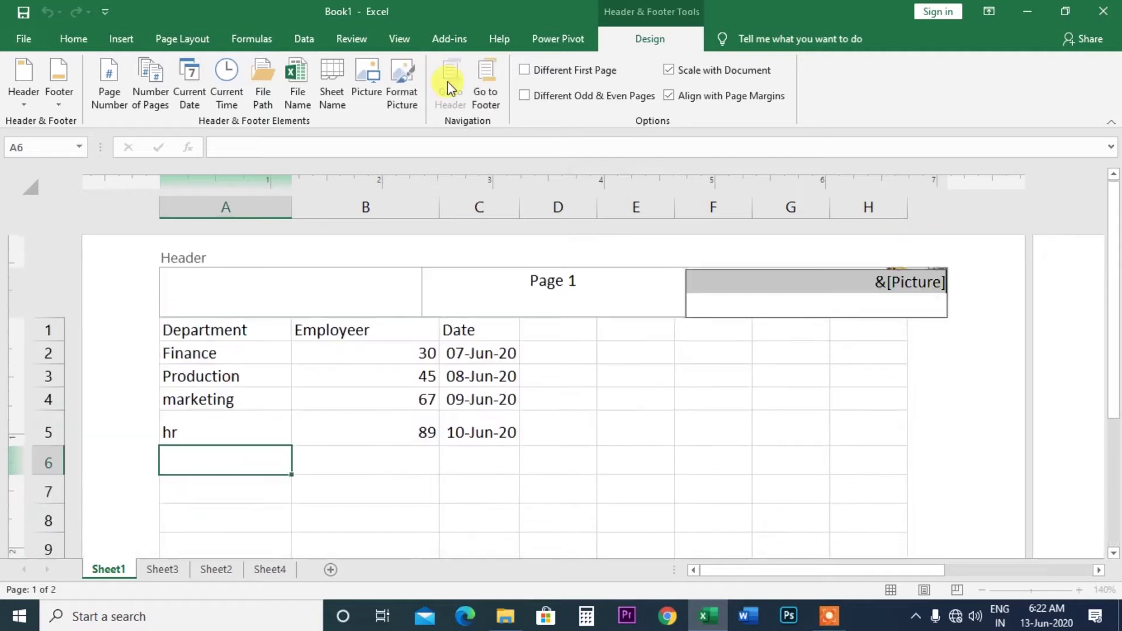
- Delete the Page 1 number from page 1's centre footer section
click(494, 98)
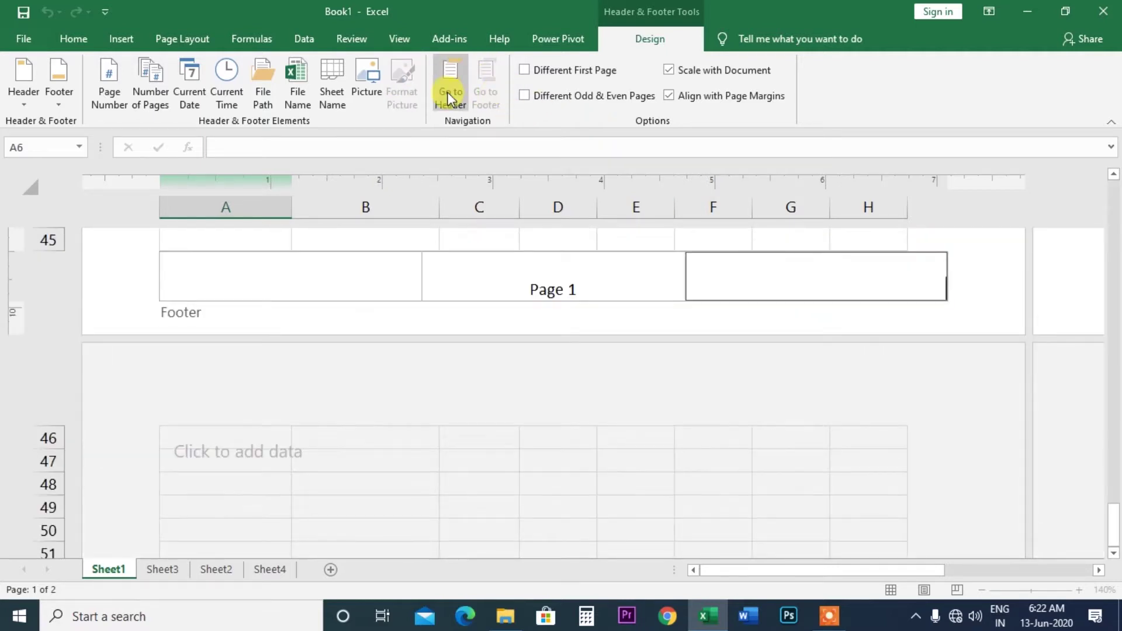
click(446, 93)
click(496, 80)
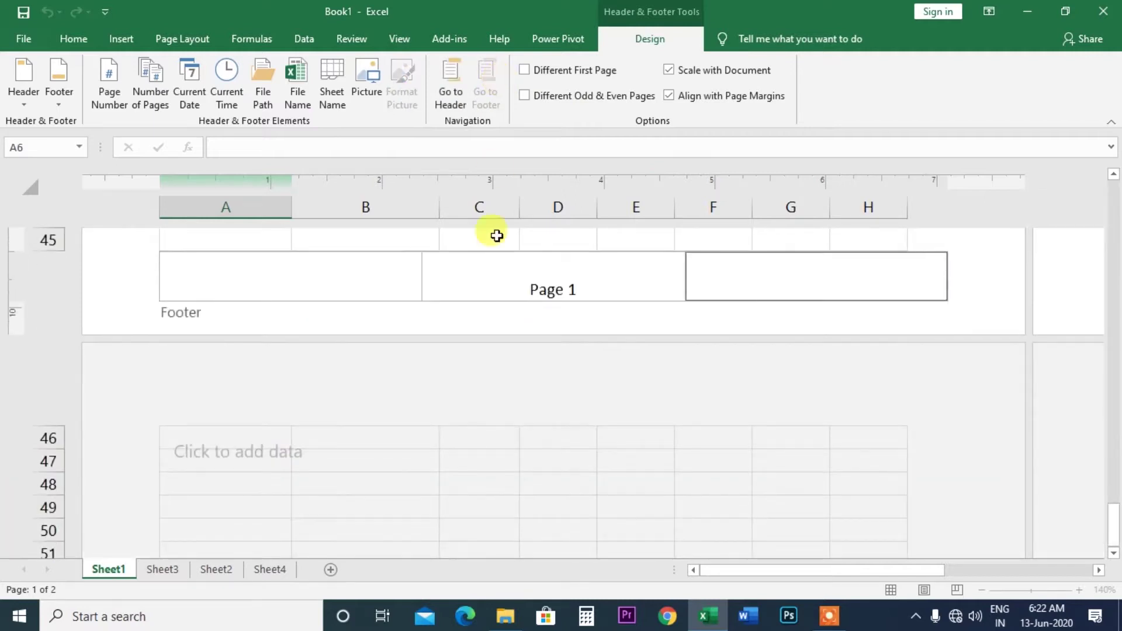
click(556, 298)
key(Delete)
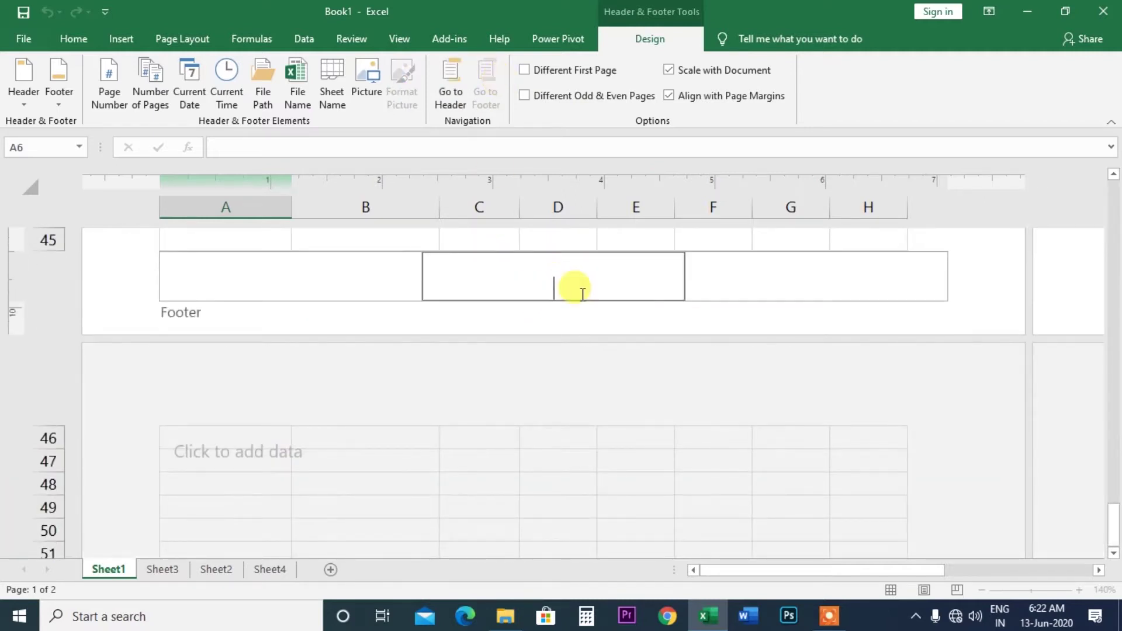
click(722, 290)
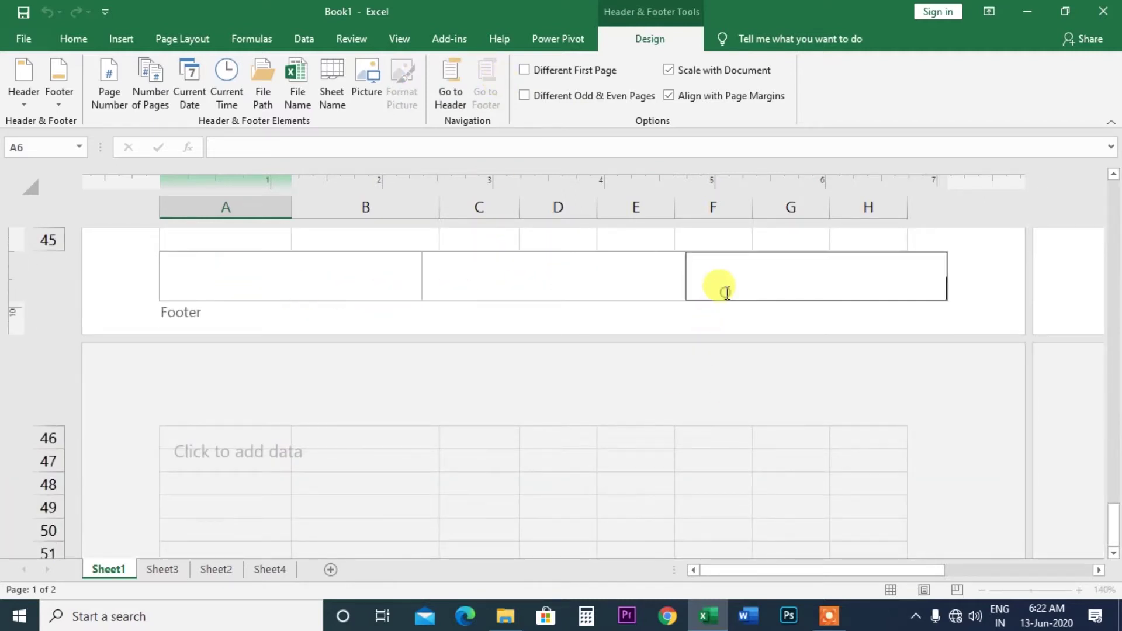
- Toggle the Different First Page and Different Odd & Even Pages options on and off
click(524, 71)
click(525, 71)
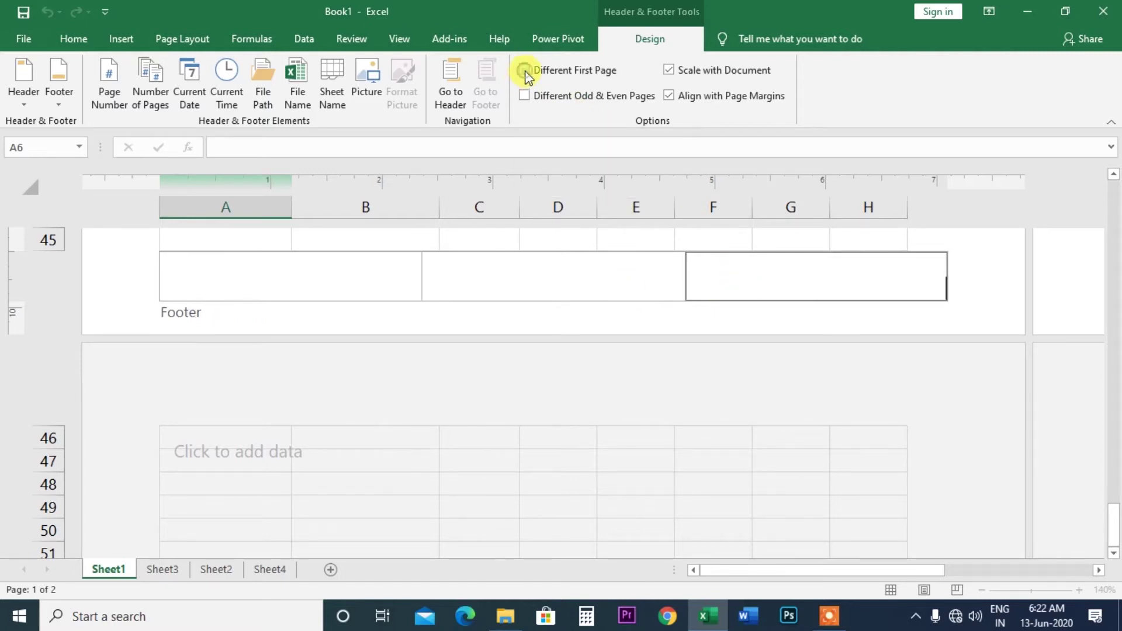
click(524, 71)
click(524, 96)
click(524, 95)
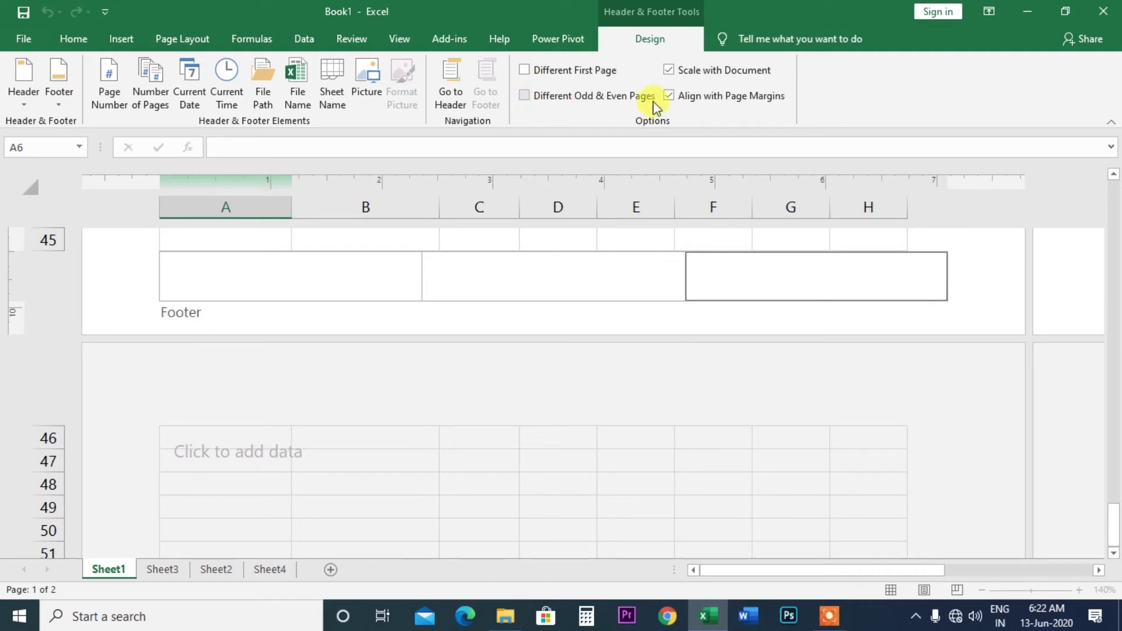